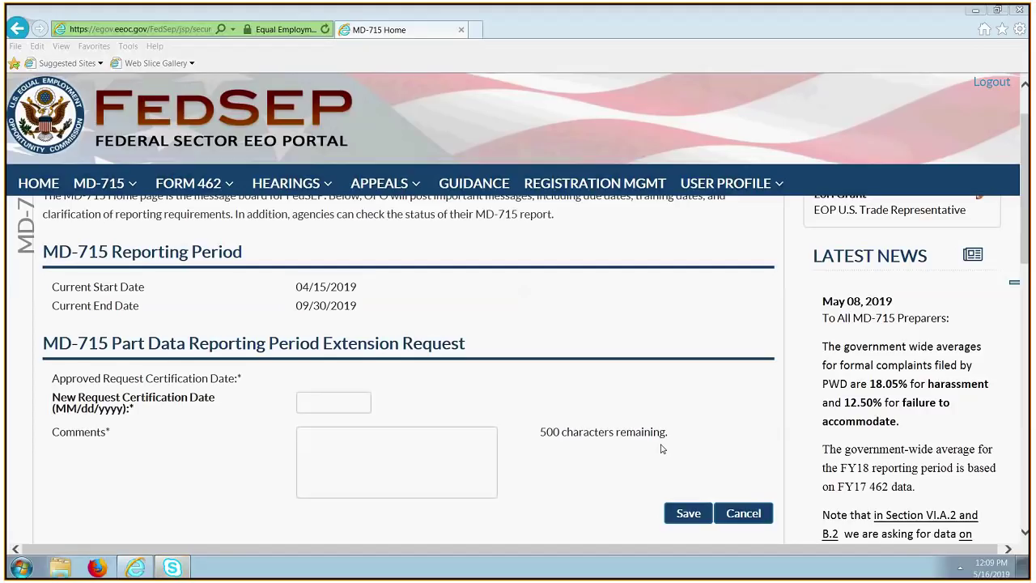
Open Part A agency identifying information with the Juneau, Alaska address and save it.
{"action": "left_click", "coordinate": [106, 184]}
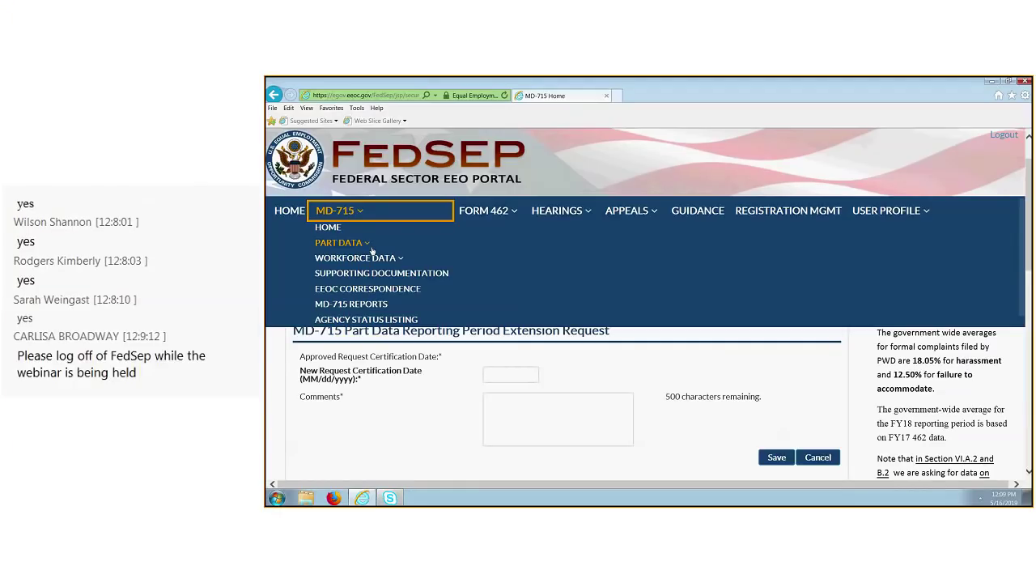
{"action": "left_click", "coordinate": [368, 243]}
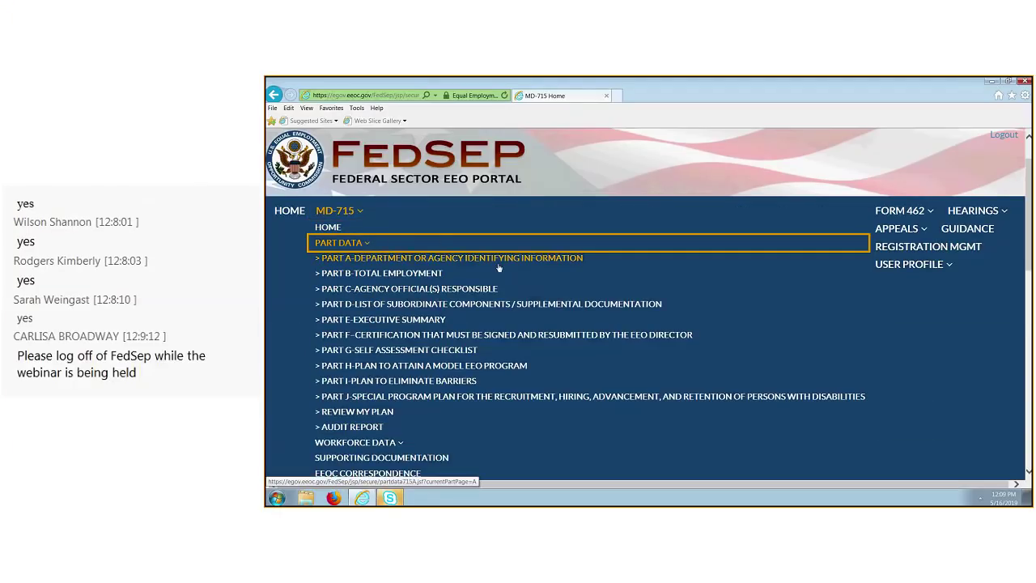
{"action": "left_click", "coordinate": [499, 261]}
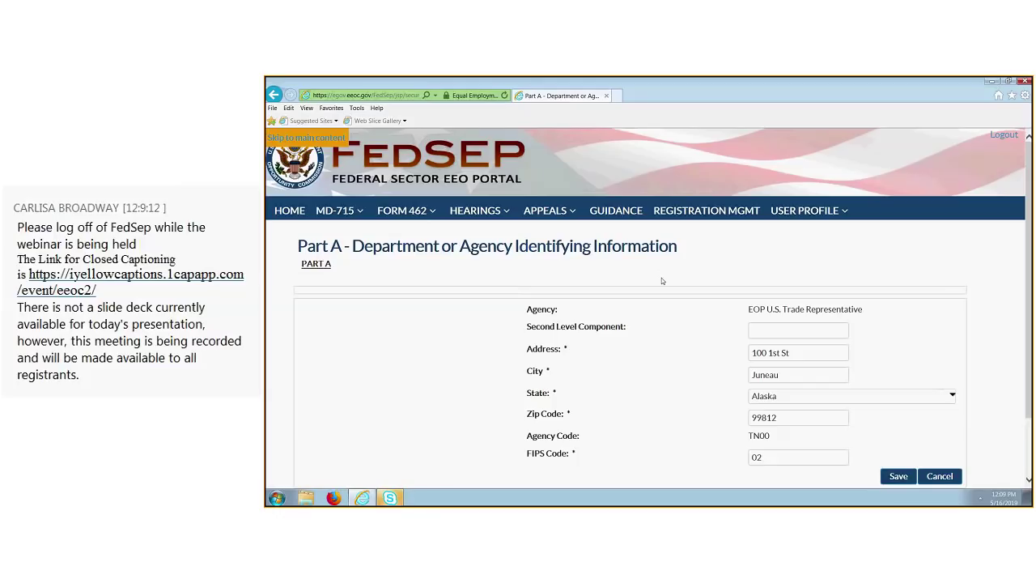
{"action": "left_click", "coordinate": [910, 477]}
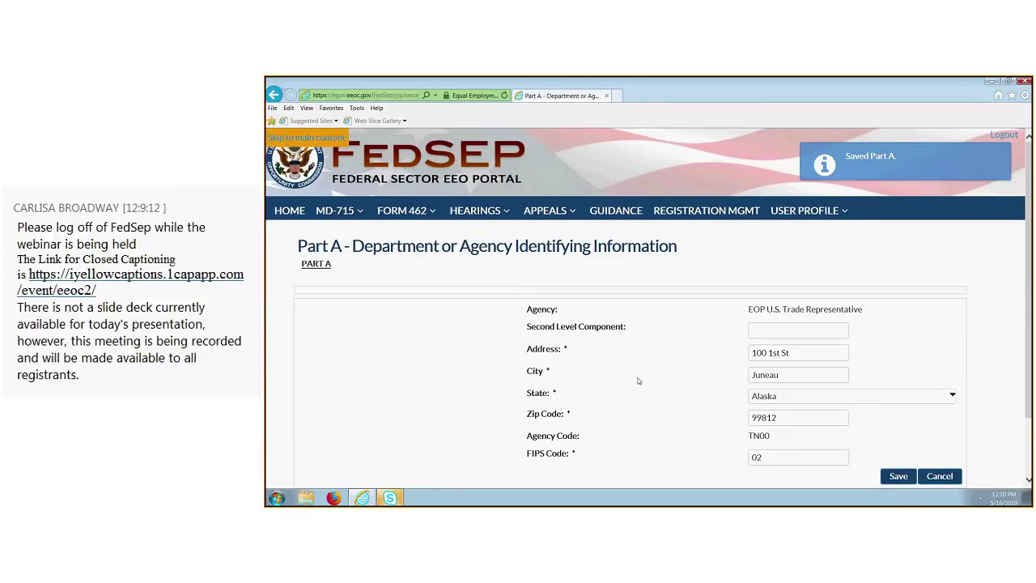
Open Part B-Total Employment, confirm 1,000 permanent, 100 temporary, 1,100 total, and save.
{"action": "left_click", "coordinate": [335, 210]}
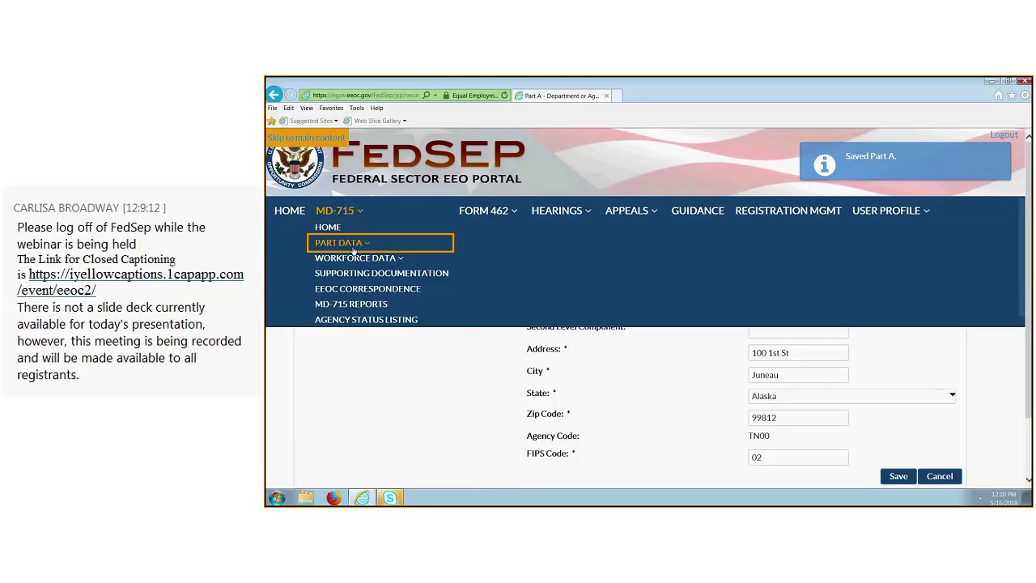
{"action": "left_click", "coordinate": [353, 247]}
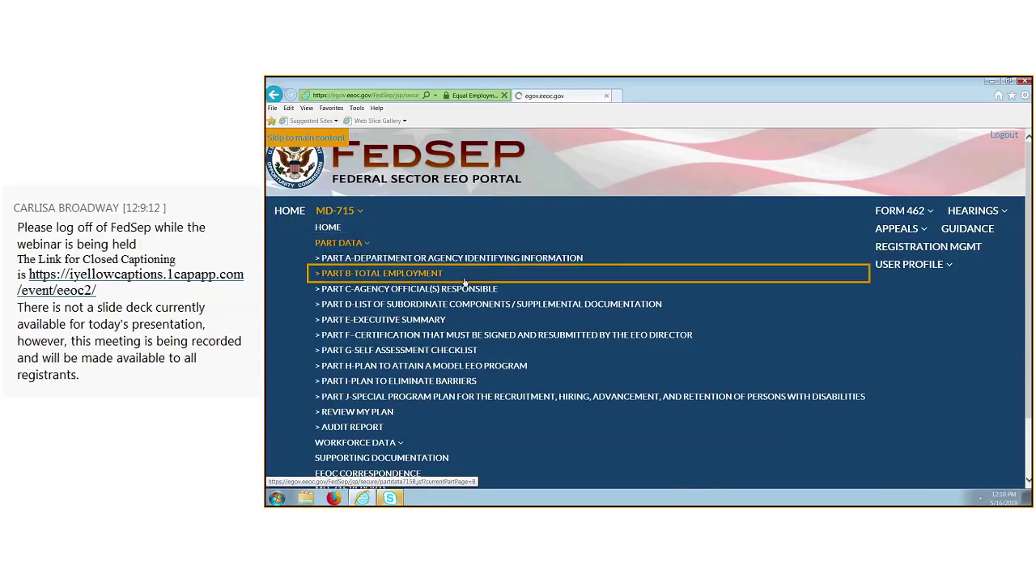
{"action": "left_click", "coordinate": [420, 271]}
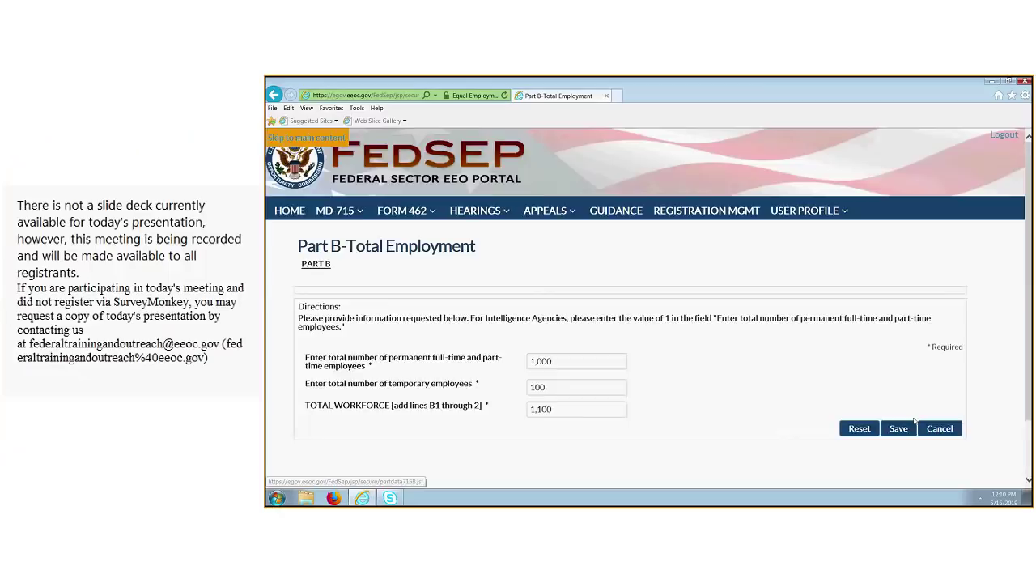
{"action": "left_click", "coordinate": [858, 472]}
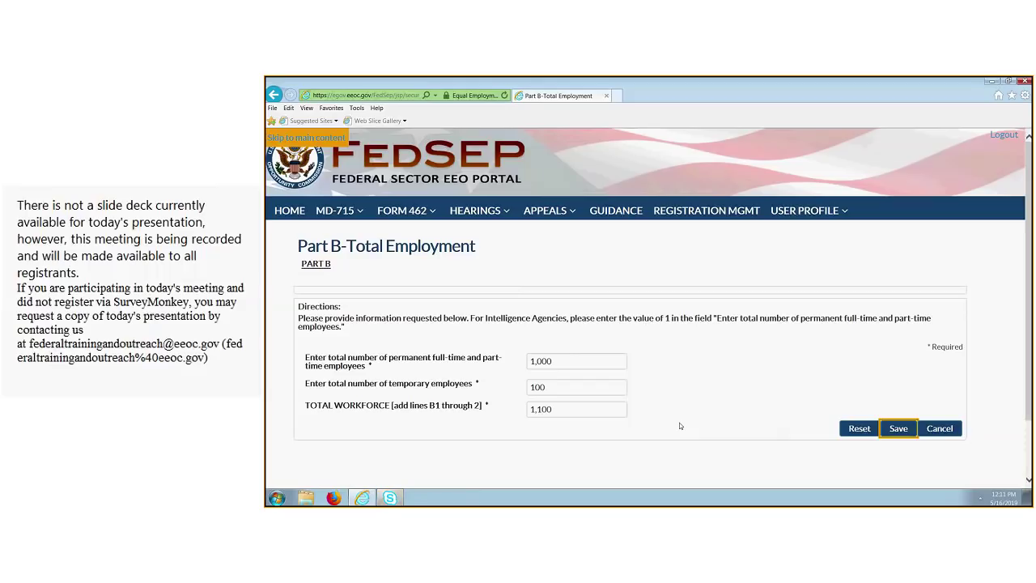
{"action": "left_click", "coordinate": [355, 212]}
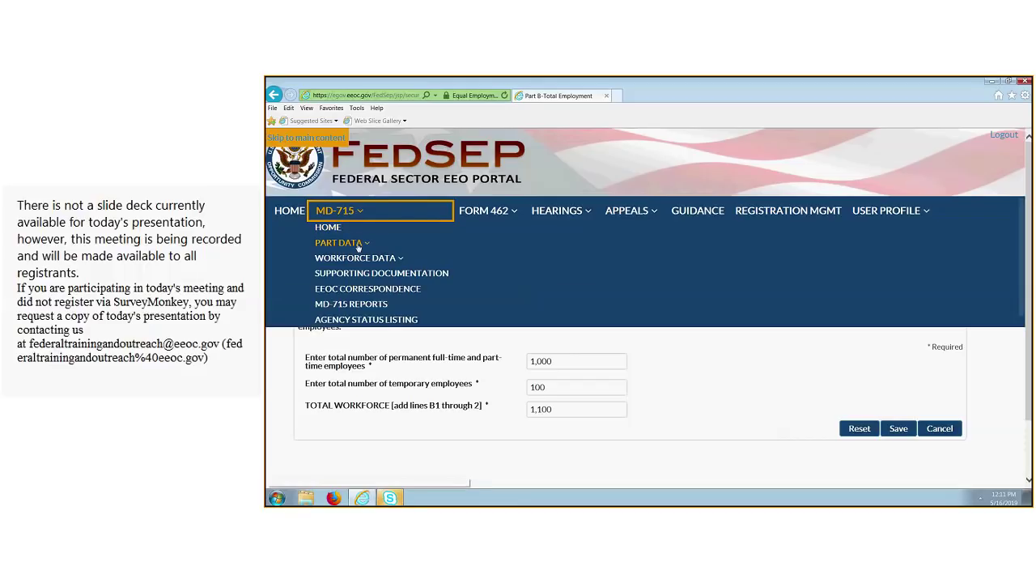
{"action": "left_click", "coordinate": [358, 244]}
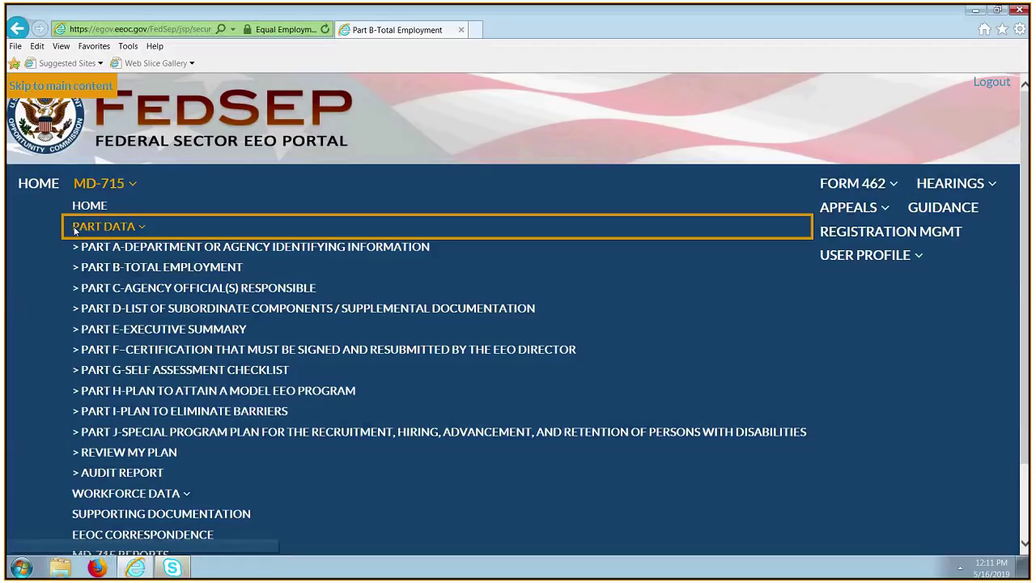
{"action": "left_click", "coordinate": [273, 225]}
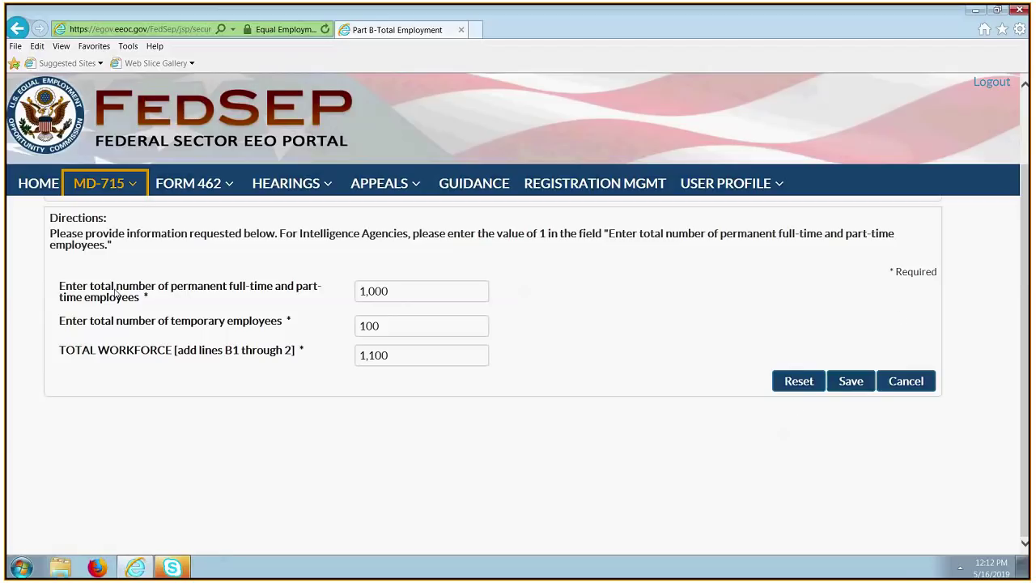
Keep 1,000 permanent and 100 temporary employees on Part B and save the figures.
{"action": "left_click_drag", "start_coordinate": [59, 288], "coordinate": [308, 300]}
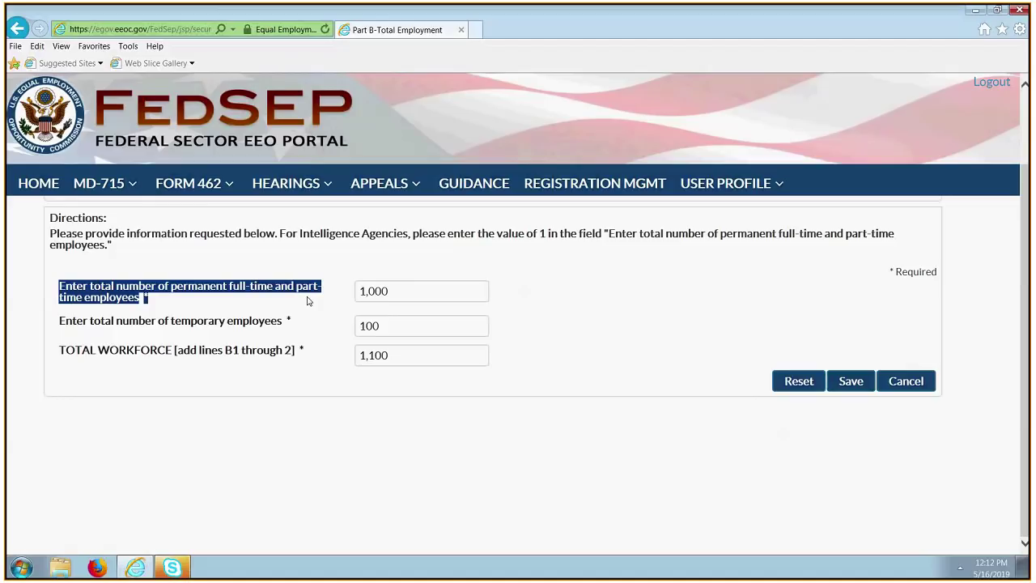
{"action": "left_click", "coordinate": [308, 301]}
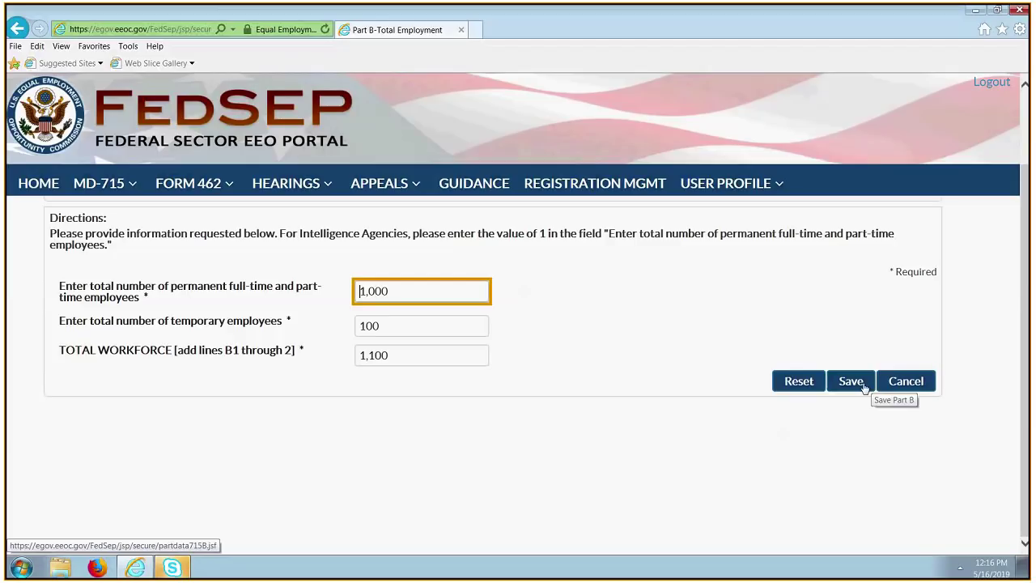
{"action": "left_click", "coordinate": [860, 392]}
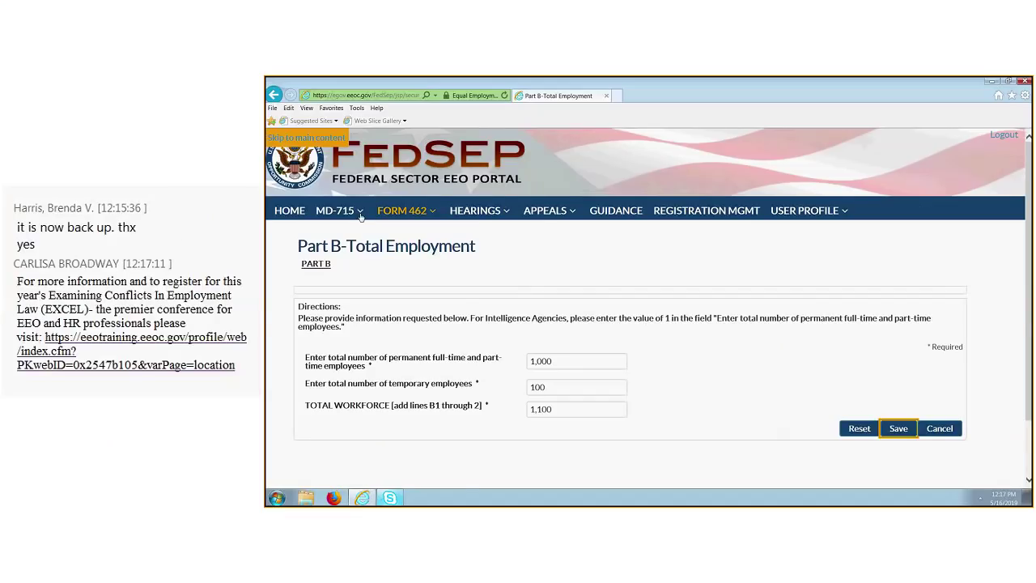
Expand MD-715 Part Data to list Parts A through J, Review and Audit.
{"action": "left_click", "coordinate": [361, 216]}
{"action": "left_click", "coordinate": [366, 242]}
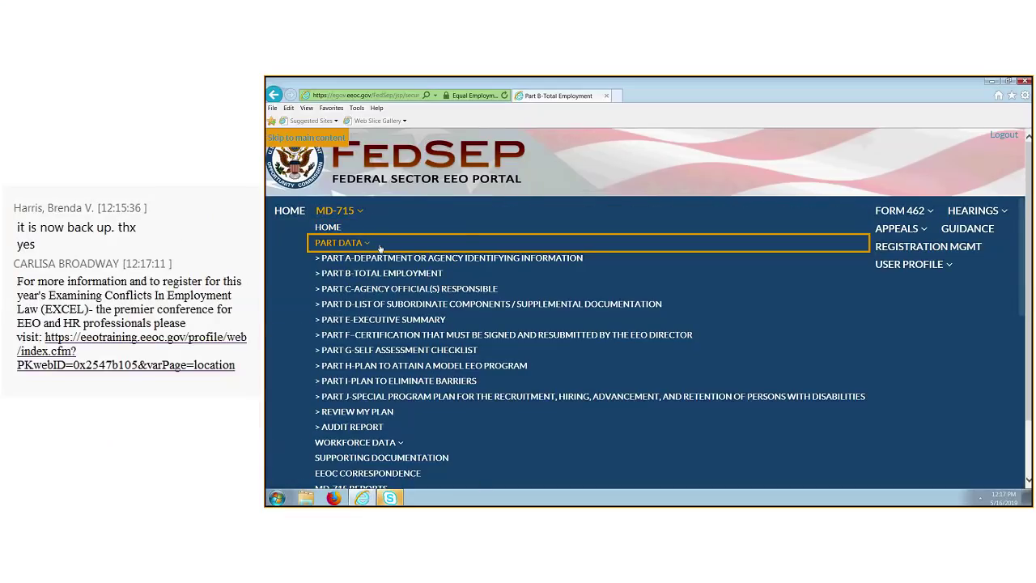
Go to Part C - Agency Official(s) Responsible under Part Data.
{"action": "left_click", "coordinate": [407, 290]}
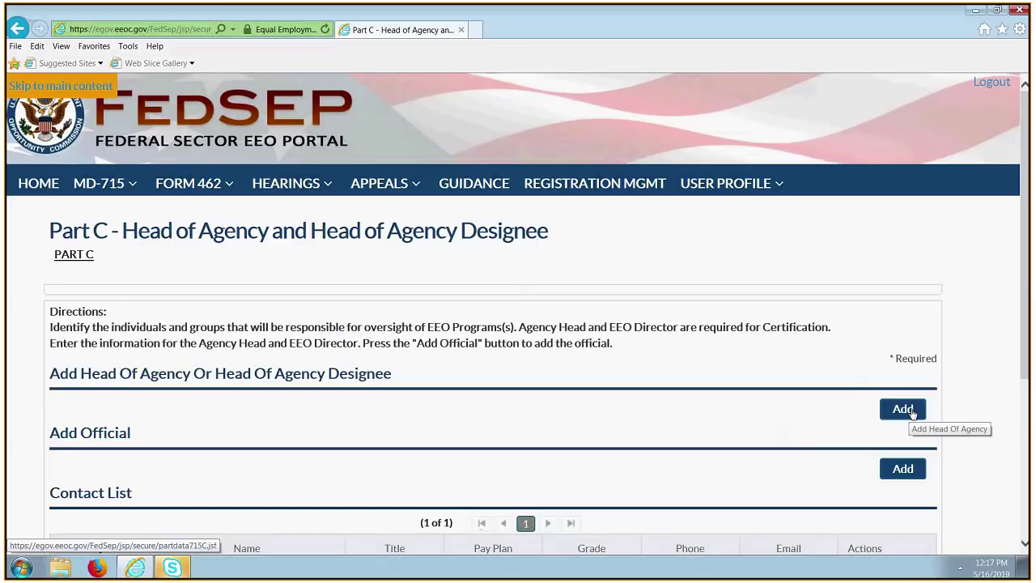
{"action": "left_click", "coordinate": [903, 409]}
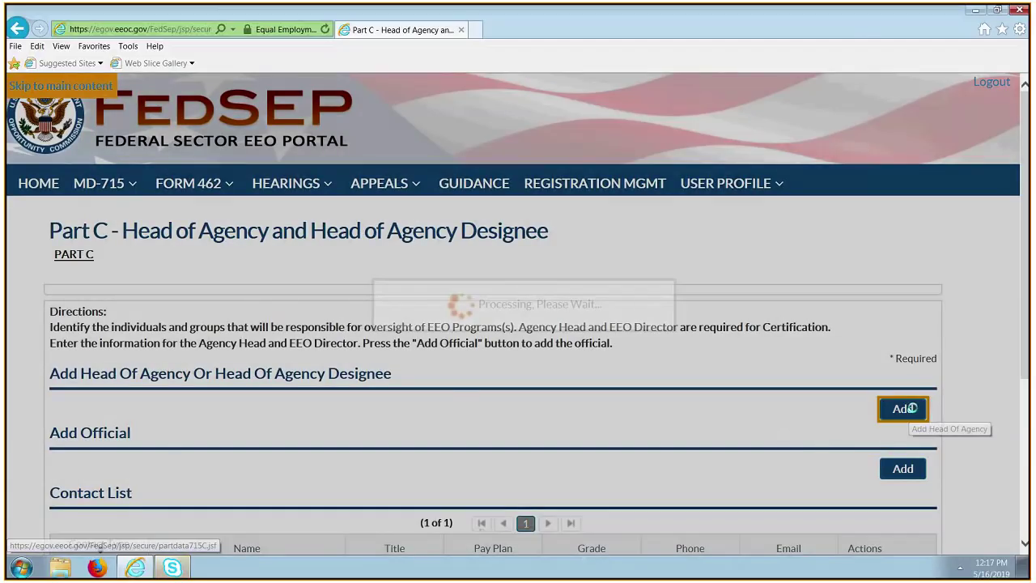
{"action": "scroll", "coordinate": [596, 375], "scroll_direction": "down", "scroll_amount": 2}
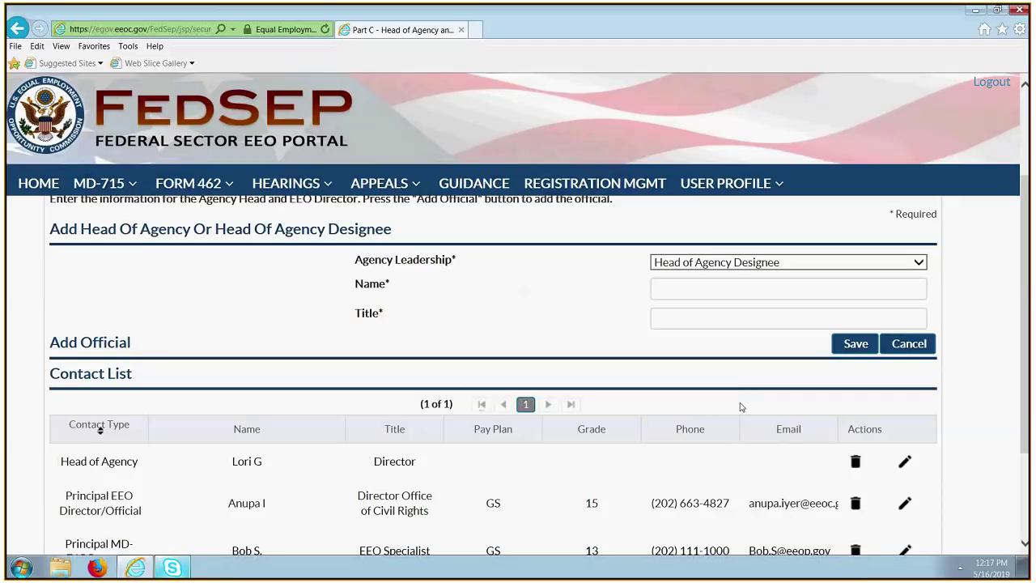
{"action": "scroll", "coordinate": [731, 404], "scroll_direction": "down", "scroll_amount": 2}
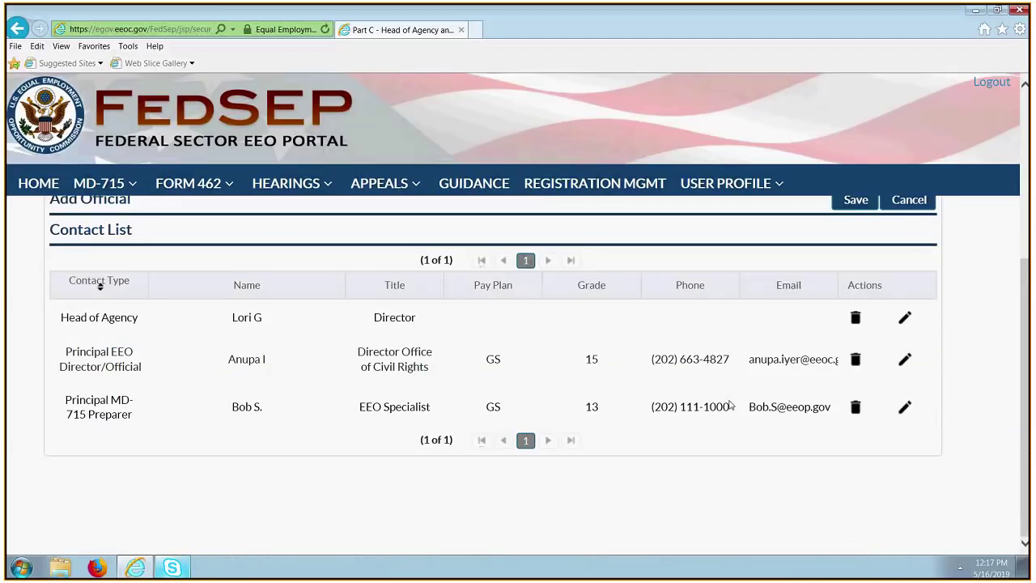
{"action": "scroll", "coordinate": [742, 397], "scroll_direction": "up", "scroll_amount": 2}
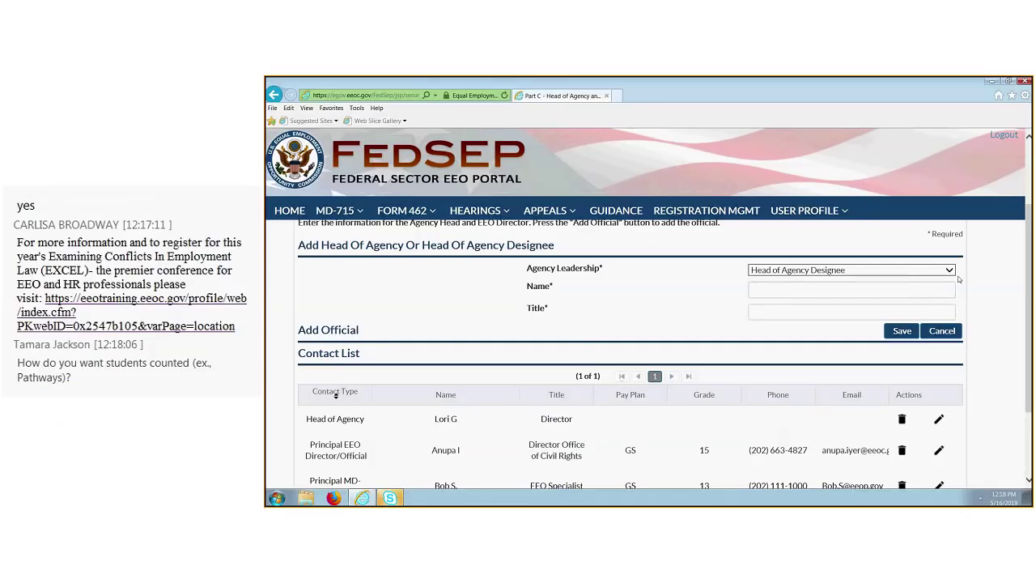
{"action": "left_click", "coordinate": [942, 271]}
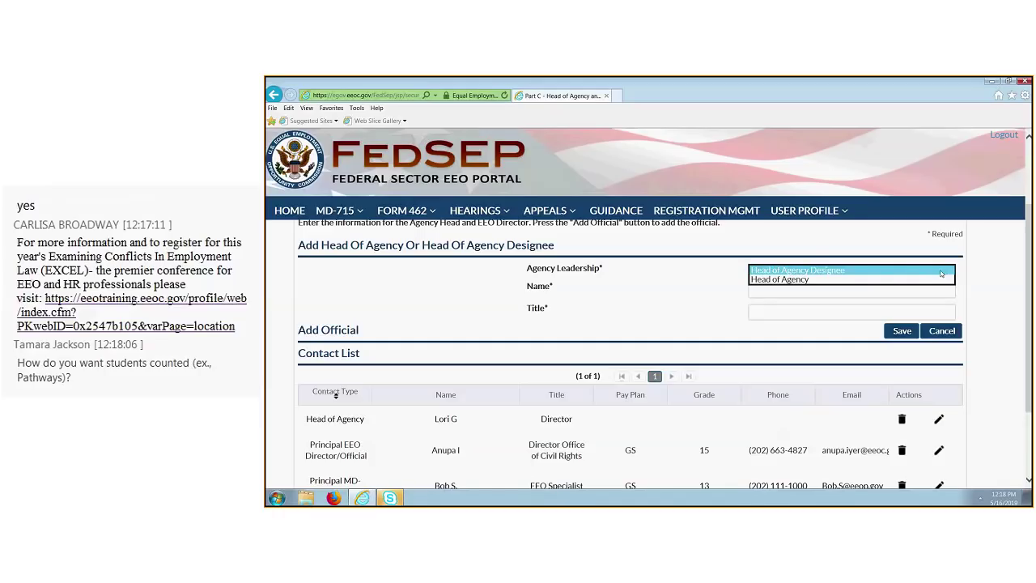
{"action": "left_click", "coordinate": [810, 240]}
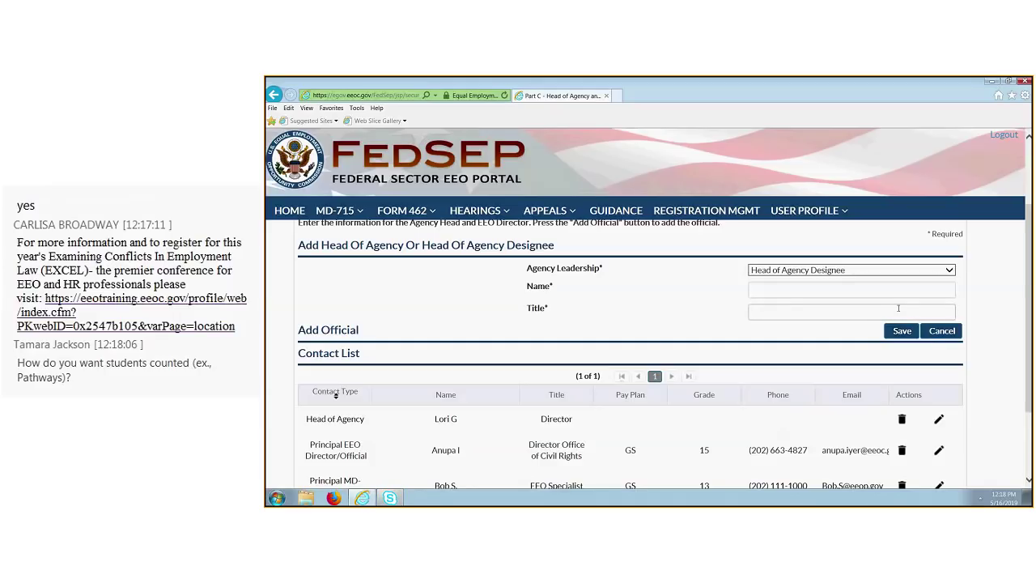
{"action": "left_click", "coordinate": [936, 332]}
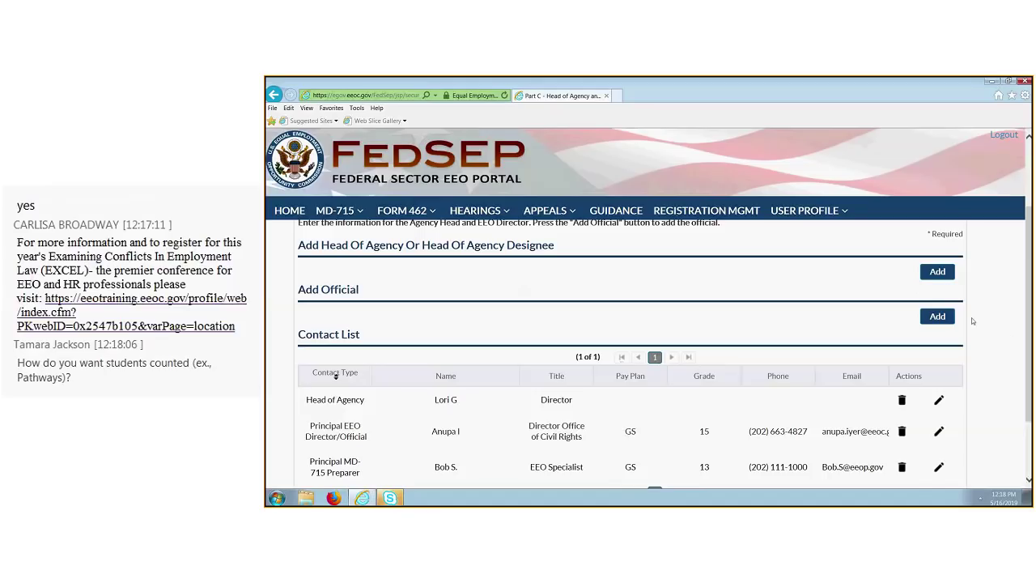
Start a new Add Official entry and bring up its staff role list.
{"action": "left_click", "coordinate": [941, 321]}
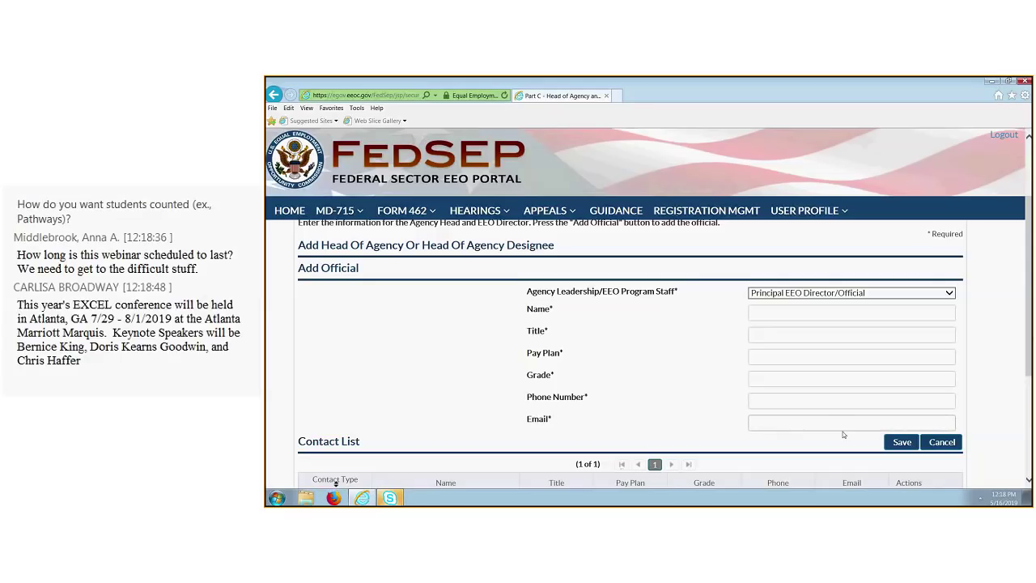
{"action": "left_click", "coordinate": [948, 294]}
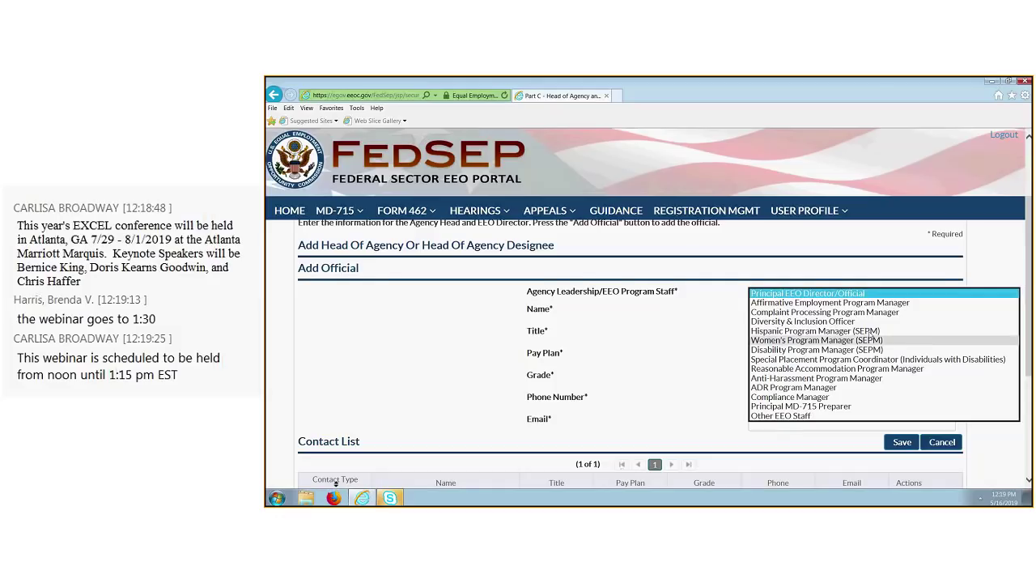
Close the role list unchanged, click into the name field, then reopen the staff role list.
{"action": "left_click", "coordinate": [734, 267]}
{"action": "scroll", "coordinate": [850, 349], "scroll_direction": "down", "scroll_amount": 1}
{"action": "scroll", "coordinate": [789, 308], "scroll_direction": "up", "scroll_amount": 1}
{"action": "left_click", "coordinate": [799, 313]}
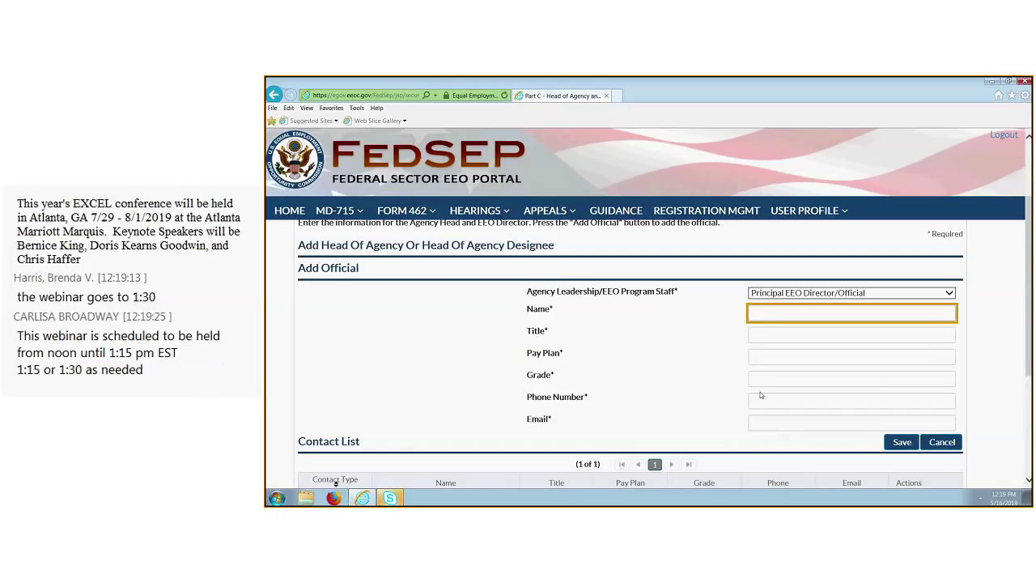
{"action": "left_click", "coordinate": [940, 294]}
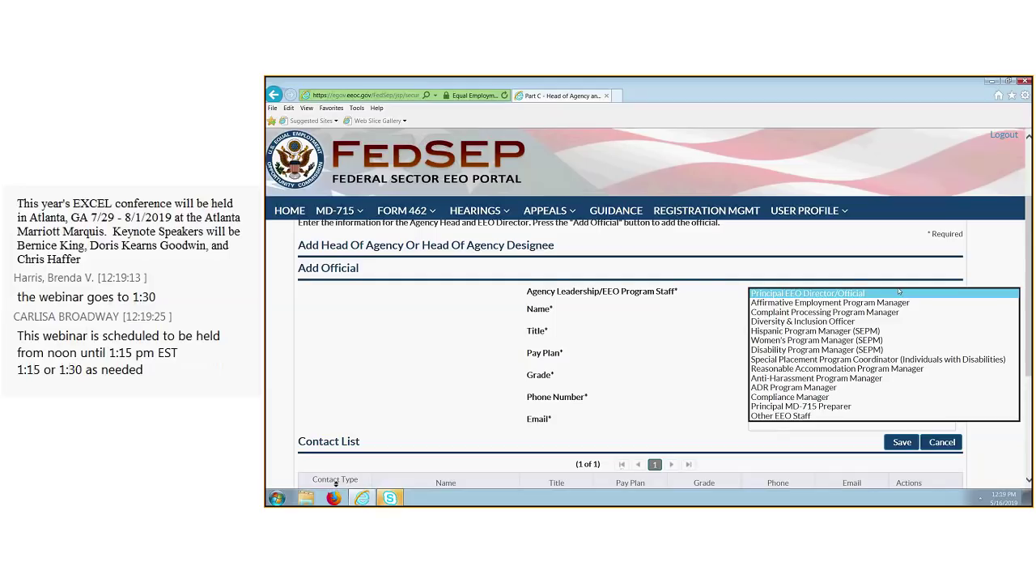
Choose Reasonable Accommodation Program Manager; enter the official's name, title Disability Program Manager, GS, grade 14.
{"action": "left_click", "coordinate": [947, 368]}
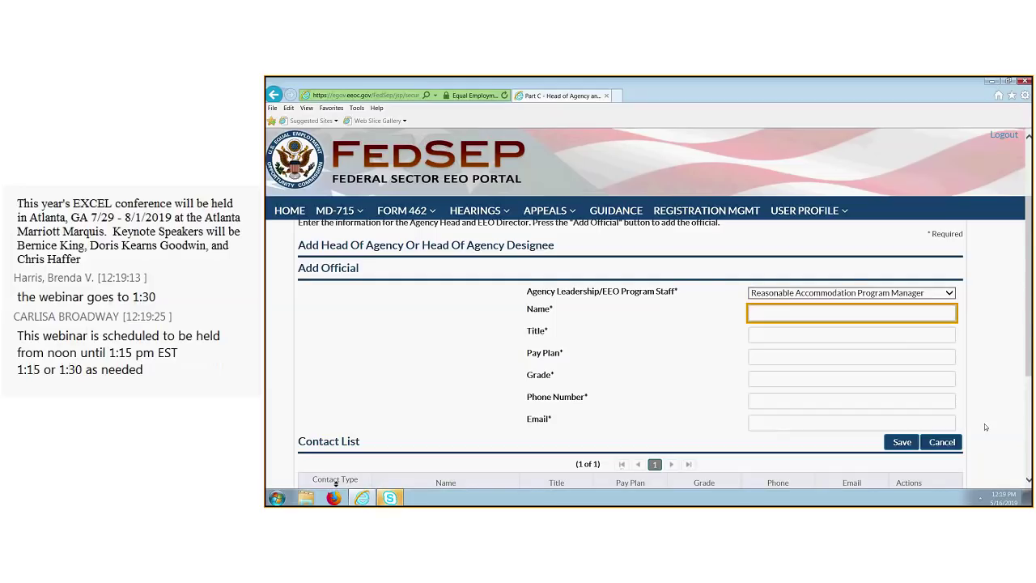
{"action": "type", "text": "James S"}
{"action": "left_click", "coordinate": [802, 336]}
{"action": "type", "text": "Disabili"}
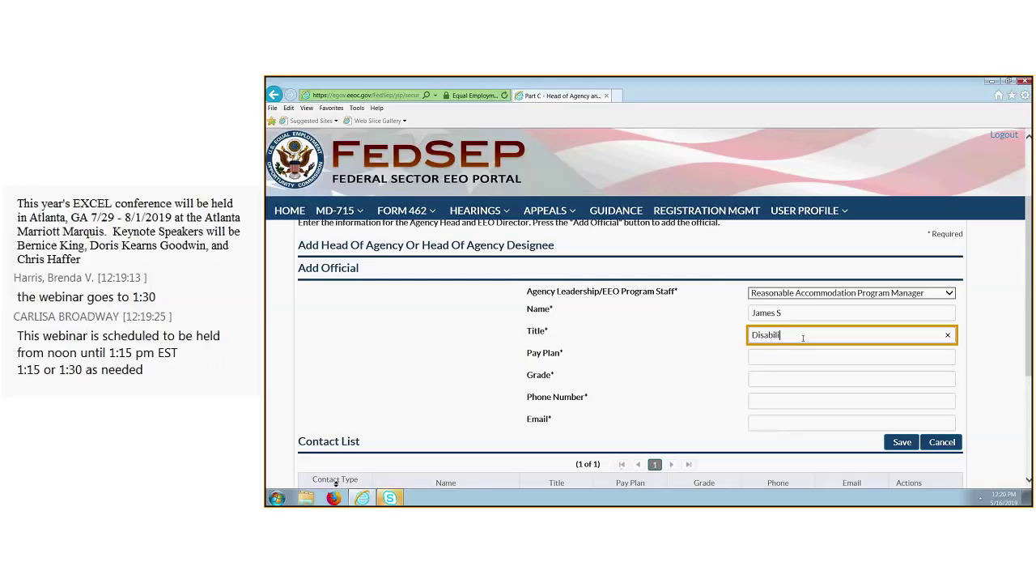
{"action": "type", "text": "ty Pro"}
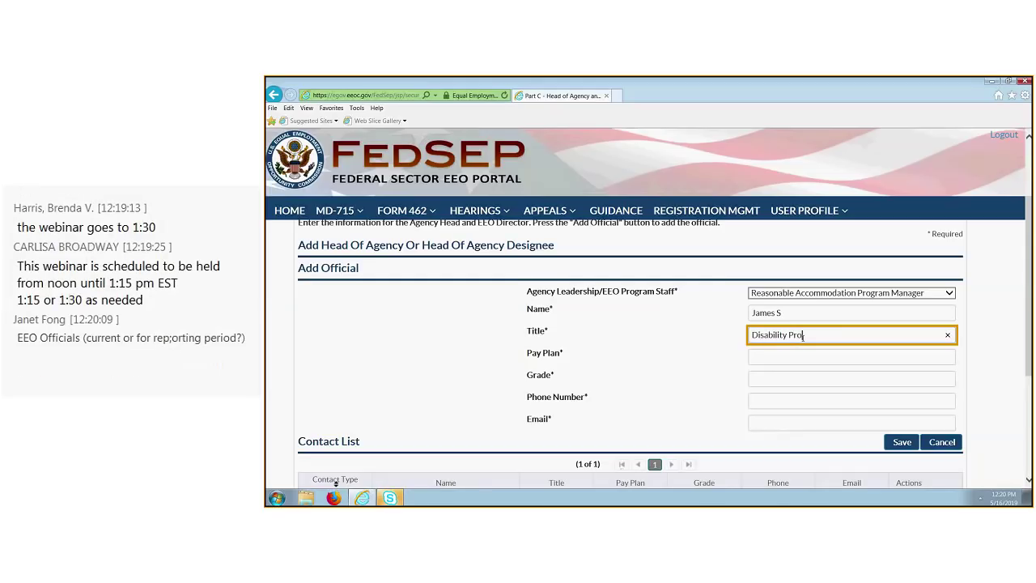
{"action": "type", "text": "gram Manager"}
{"action": "left_click", "coordinate": [793, 356]}
{"action": "type", "text": "GS"}
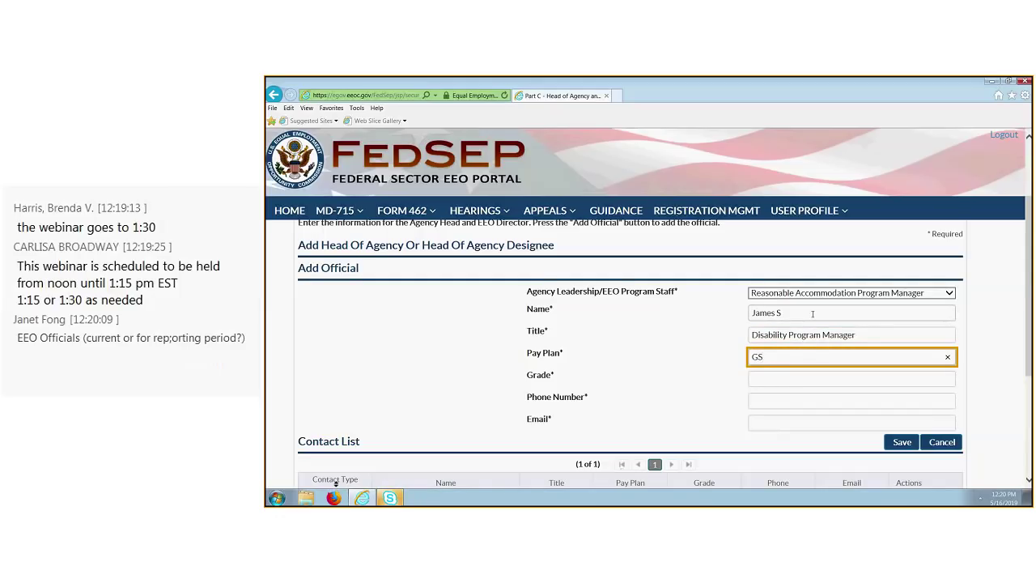
{"action": "key", "text": "Tab"}
{"action": "type", "text": "14"}
Enter the official's phone number and e-mail address, then save the new contact.
{"action": "left_click", "coordinate": [794, 396]}
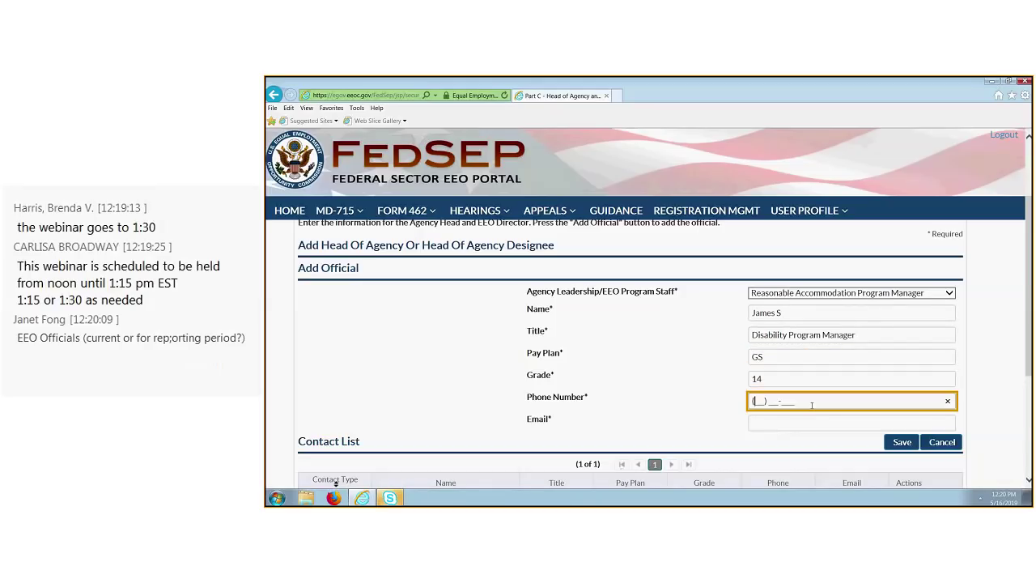
{"action": "type", "text": "202"}
{"action": "type", "text": "44444444"}
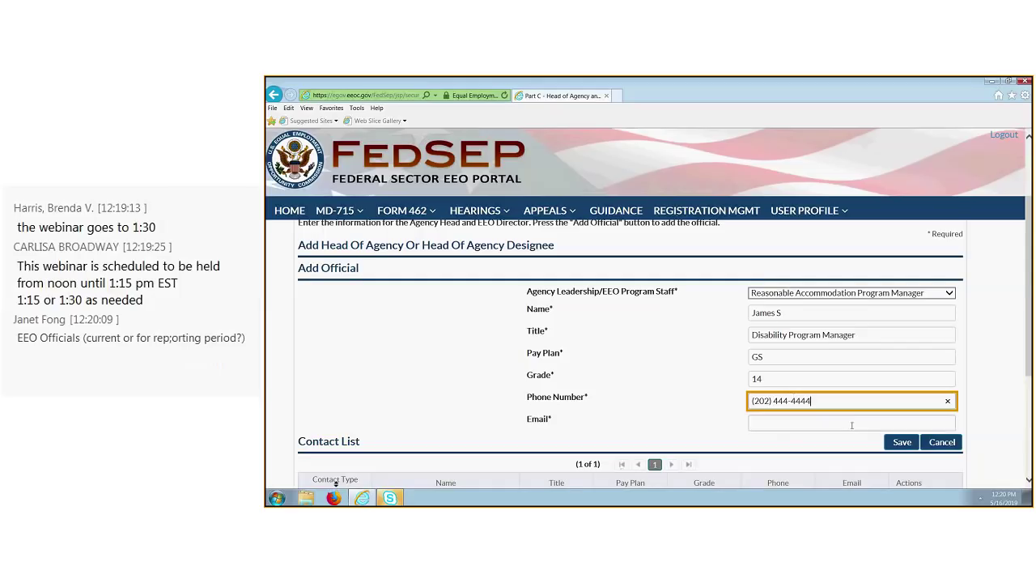
{"action": "key", "text": "Tab"}
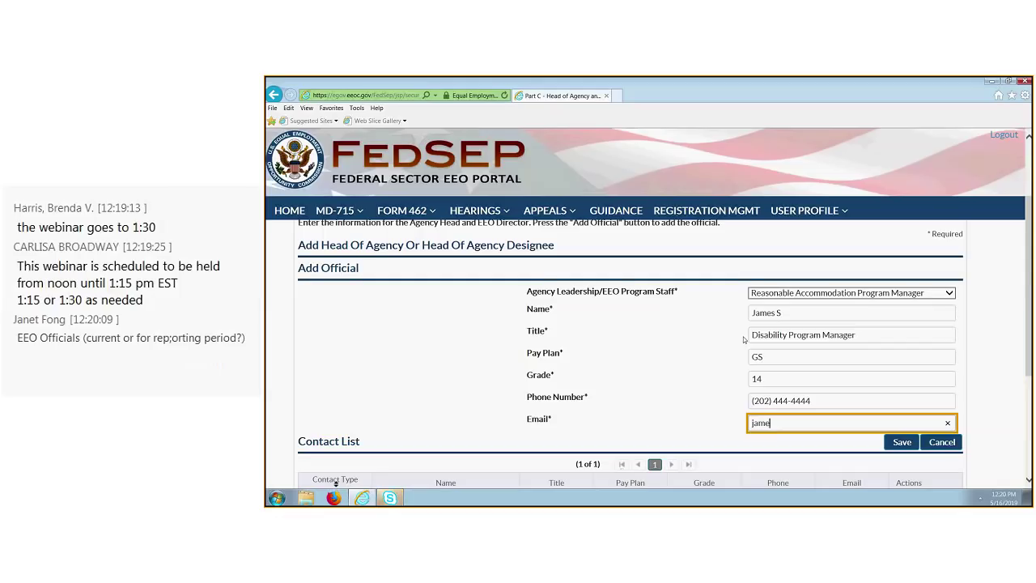
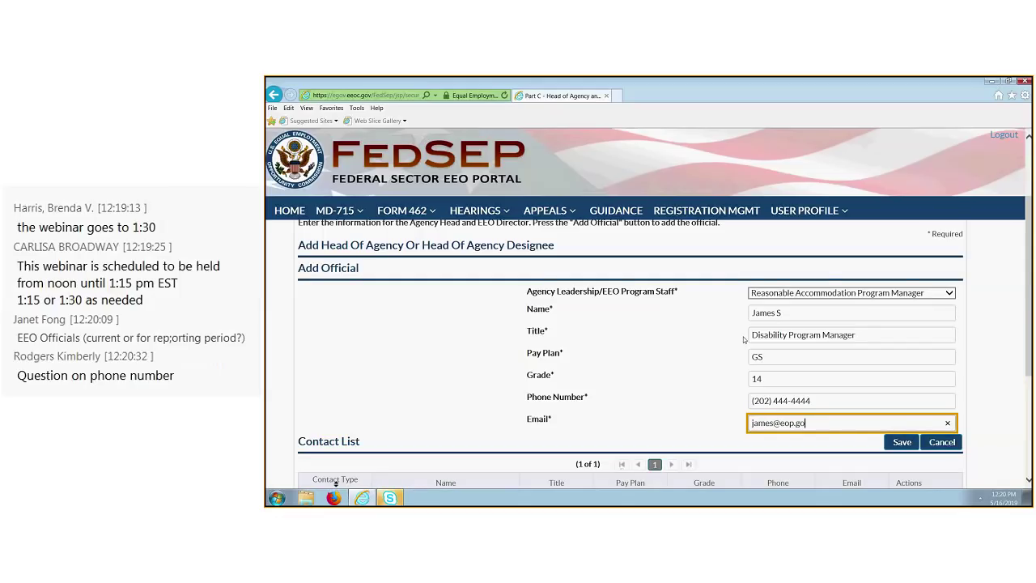
{"action": "left_click", "coordinate": [901, 442]}
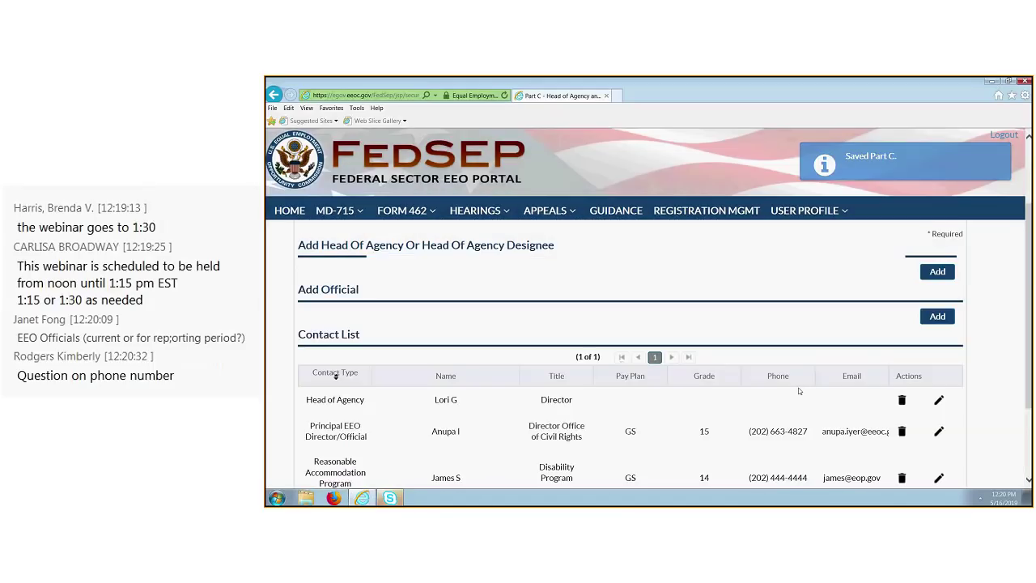
{"action": "scroll", "coordinate": [798, 391], "scroll_direction": "down", "scroll_amount": 3}
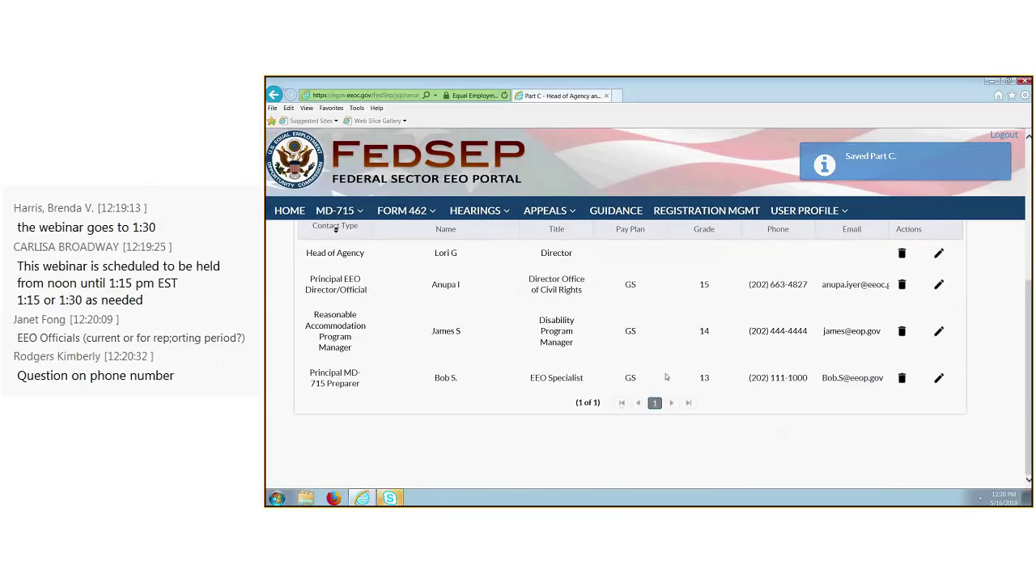
{"action": "scroll", "coordinate": [665, 377], "scroll_direction": "up", "scroll_amount": 1}
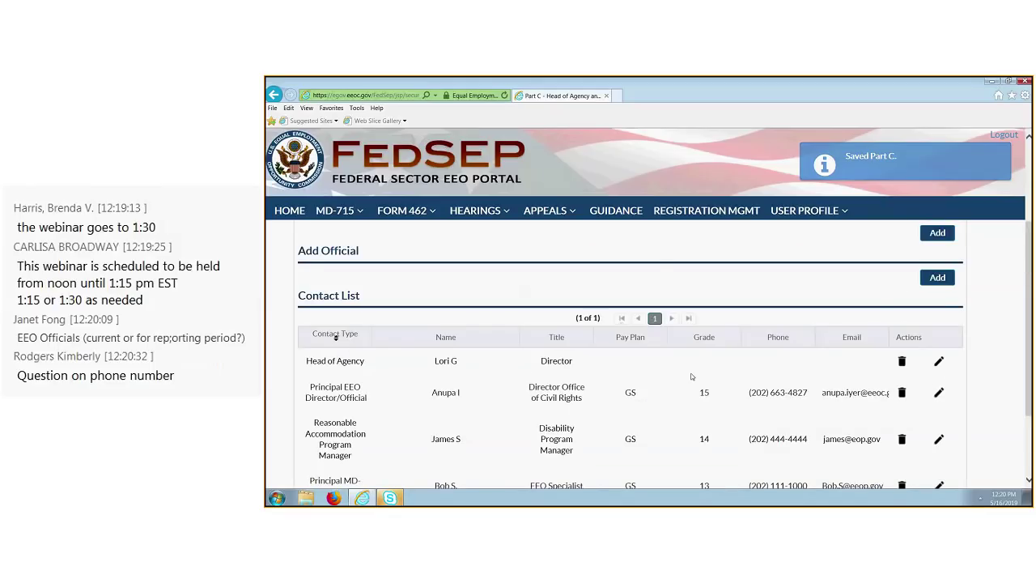
{"action": "scroll", "coordinate": [692, 376], "scroll_direction": "down", "scroll_amount": 1}
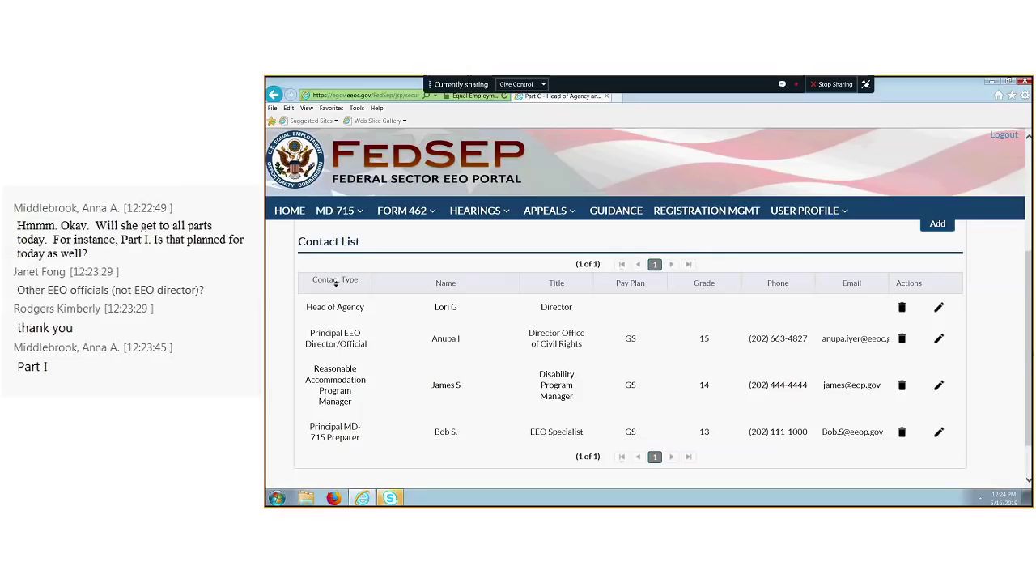
{"action": "scroll", "coordinate": [978, 398], "scroll_direction": "up", "scroll_amount": 3}
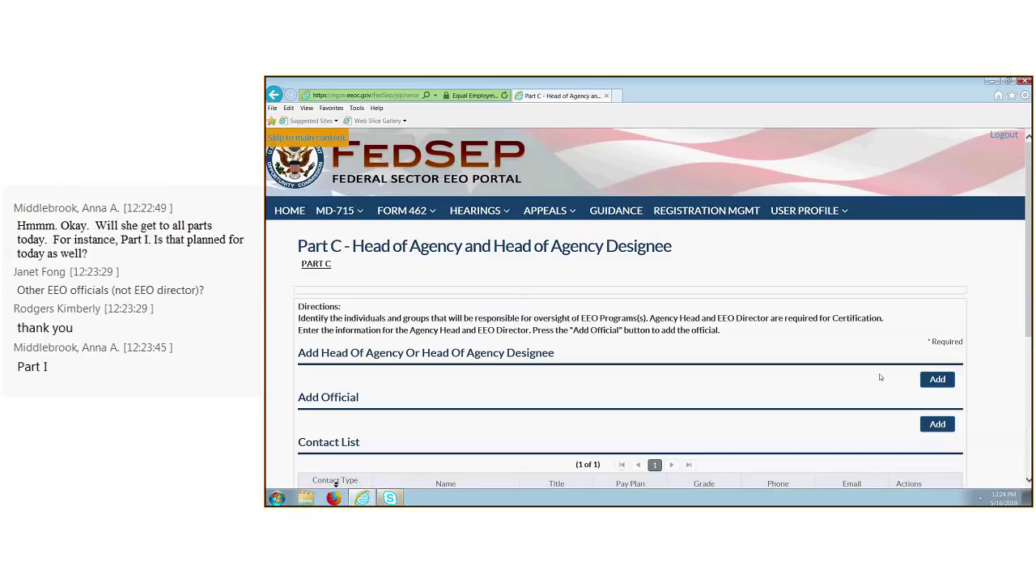
Add another official with role Other EEO Staff, then cancel the unfinished entry.
{"action": "left_click", "coordinate": [937, 425]}
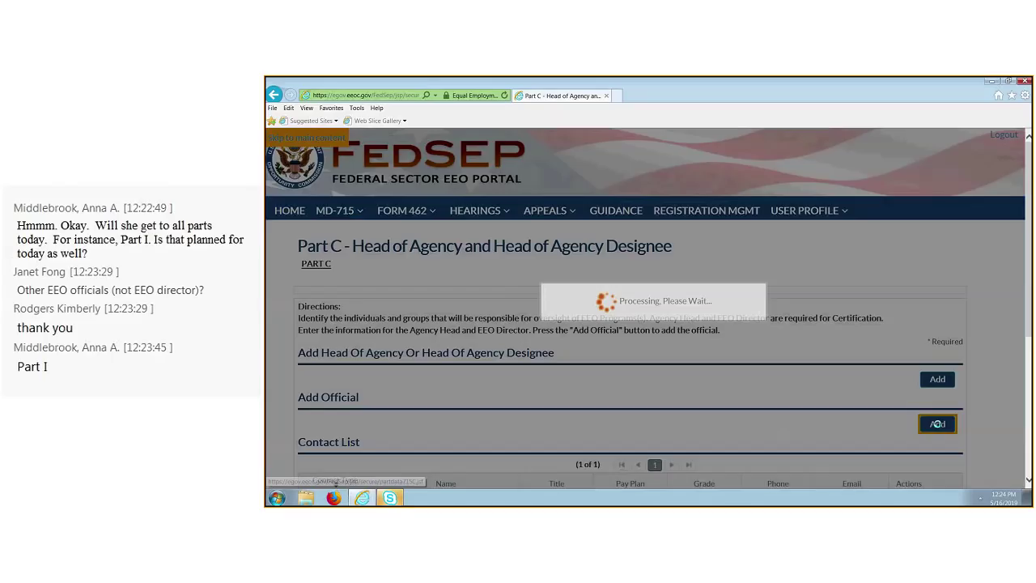
{"action": "scroll", "coordinate": [966, 420], "scroll_direction": "down", "scroll_amount": 1}
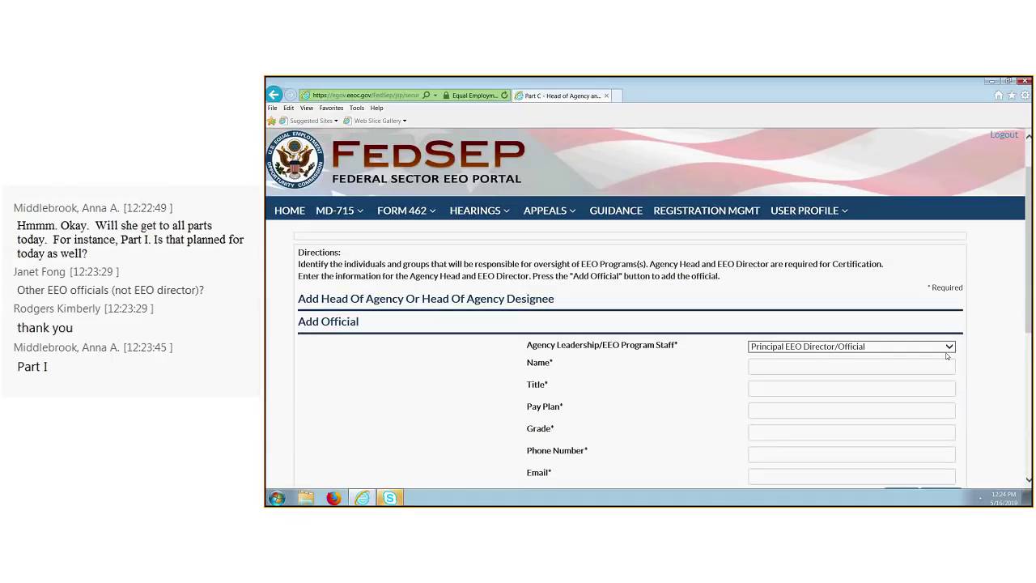
{"action": "left_click", "coordinate": [949, 347]}
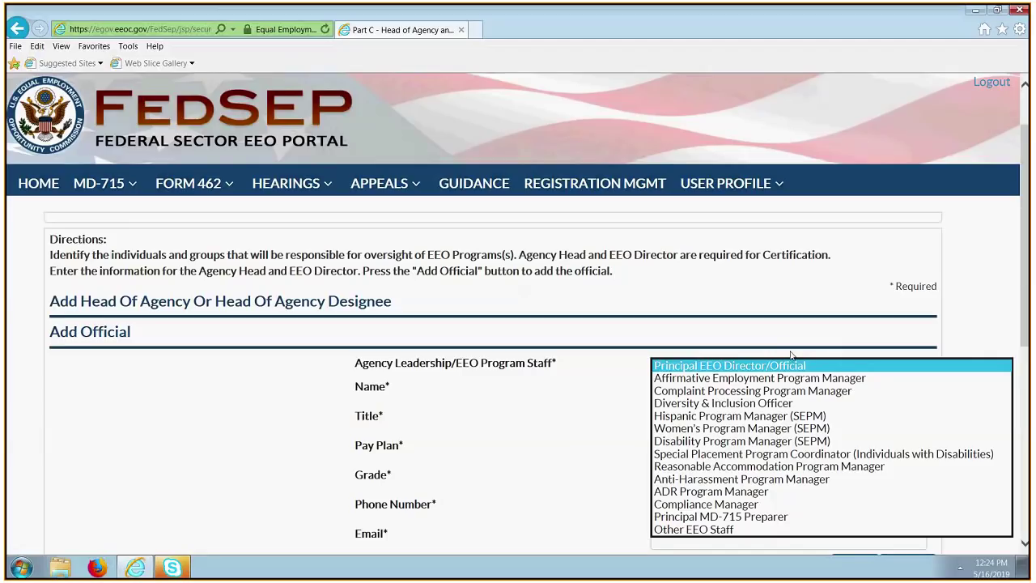
{"action": "left_click", "coordinate": [775, 530]}
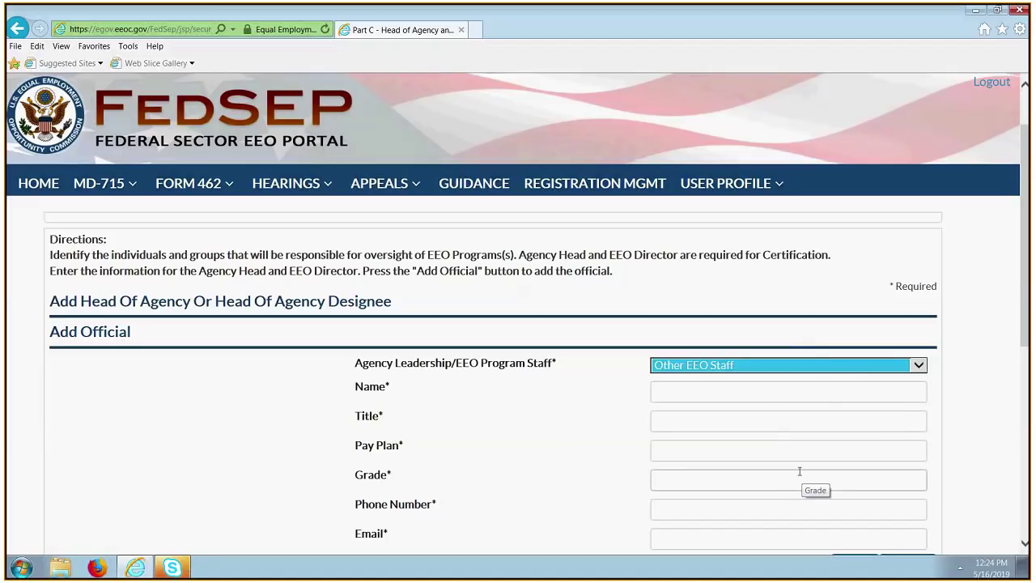
{"action": "scroll", "coordinate": [854, 469], "scroll_direction": "down", "scroll_amount": 1}
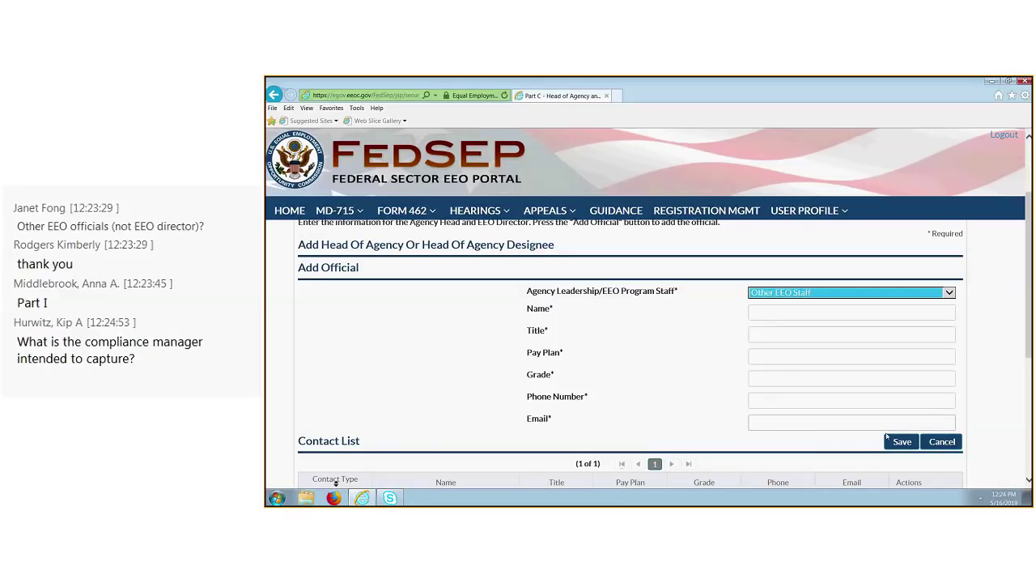
{"action": "left_click", "coordinate": [942, 441]}
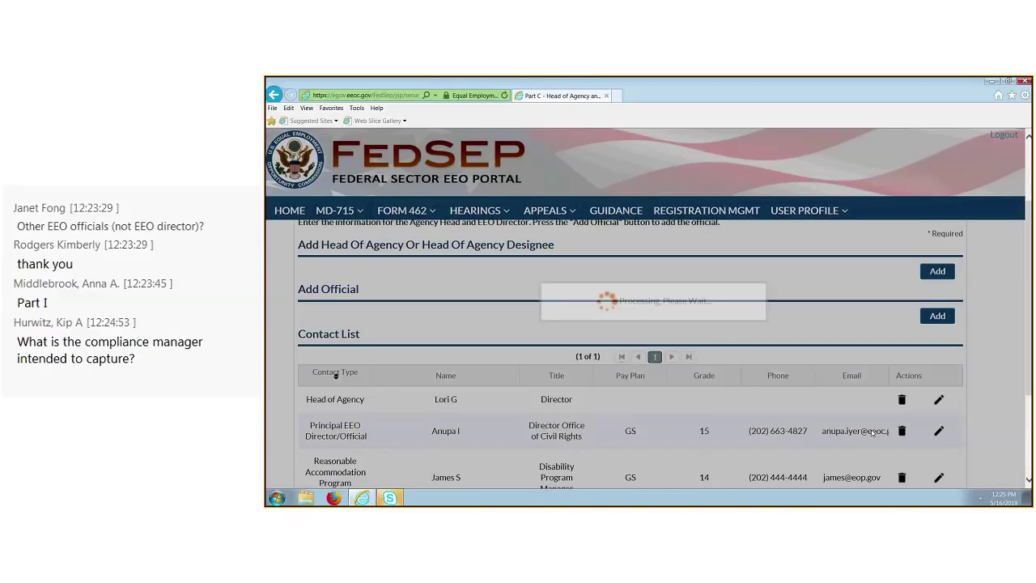
Scroll back up to the top of the Part C page and its contact list.
{"action": "scroll", "coordinate": [689, 340], "scroll_direction": "down", "scroll_amount": 3}
{"action": "scroll", "coordinate": [689, 341], "scroll_direction": "up", "scroll_amount": 3}
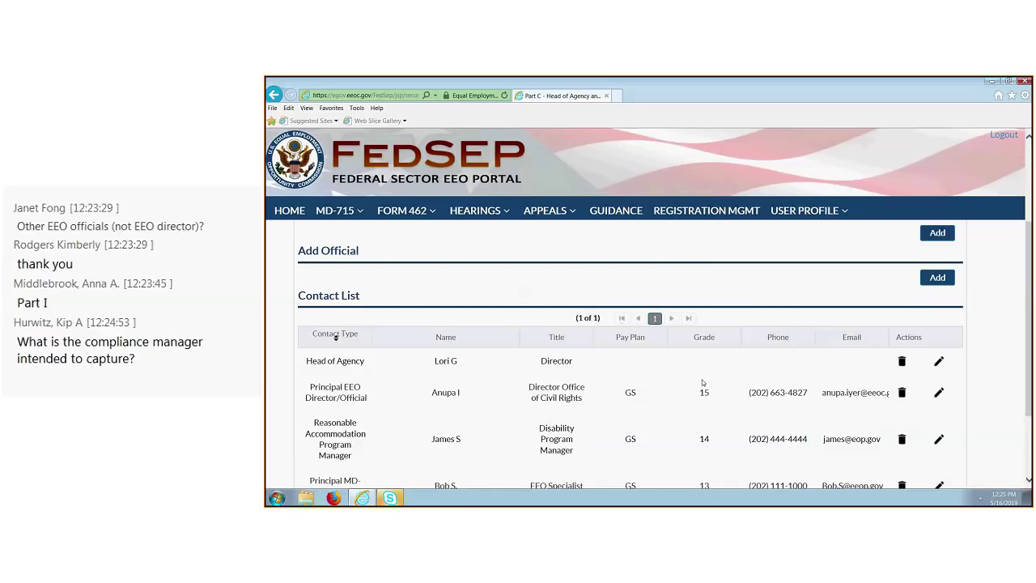
{"action": "scroll", "coordinate": [703, 382], "scroll_direction": "up", "scroll_amount": 3}
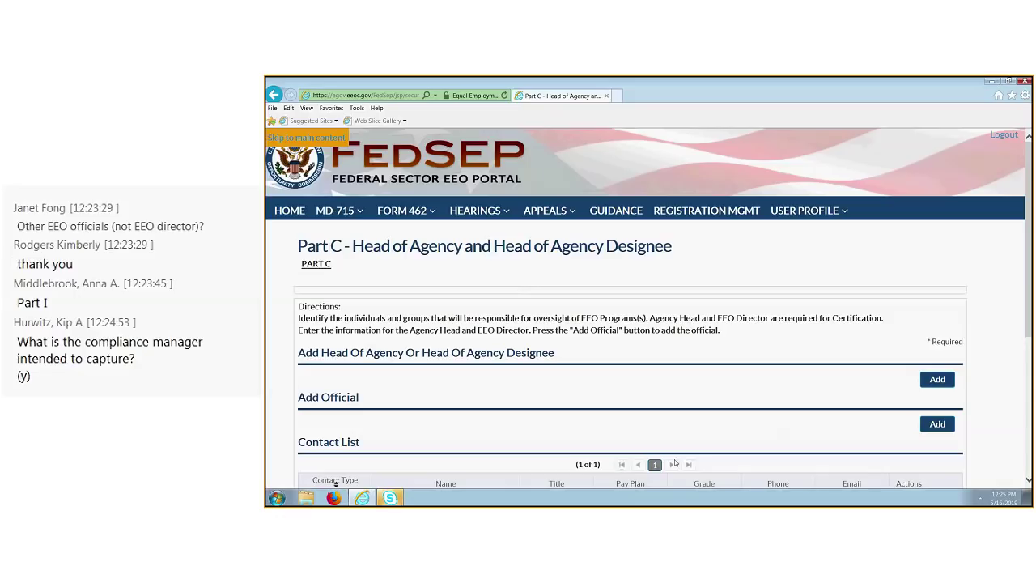
From the MD-715 menu's Part Data list, open the Part D – List of Subordinate Components/Supplemental Documentation page.
{"action": "left_click", "coordinate": [358, 212]}
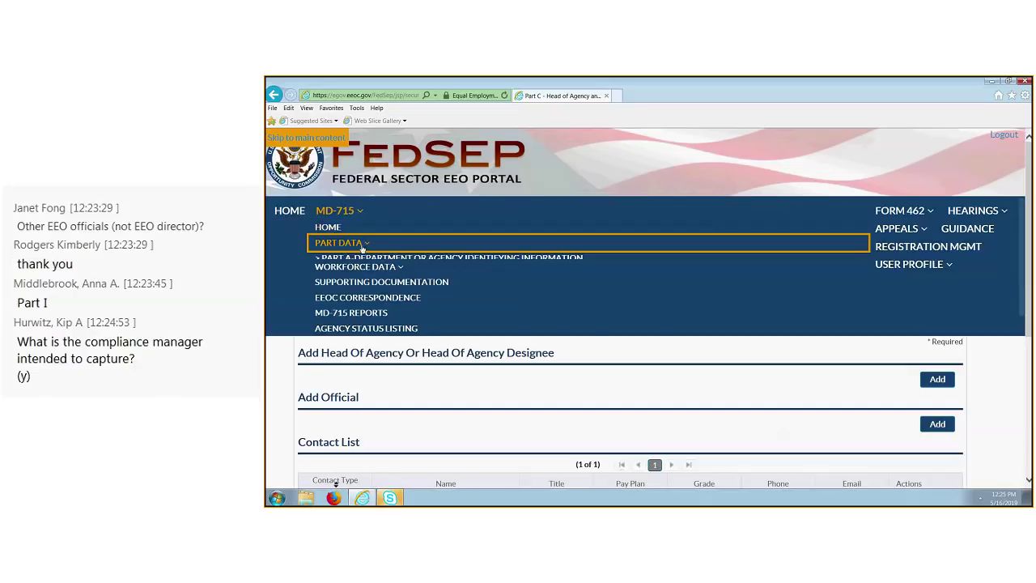
{"action": "left_click", "coordinate": [341, 242]}
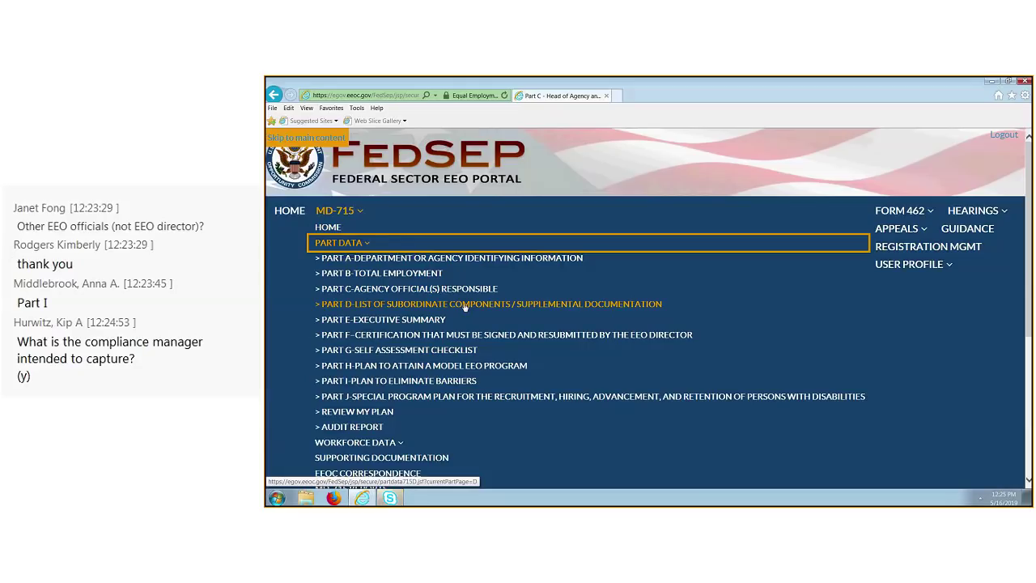
{"action": "left_click", "coordinate": [481, 307]}
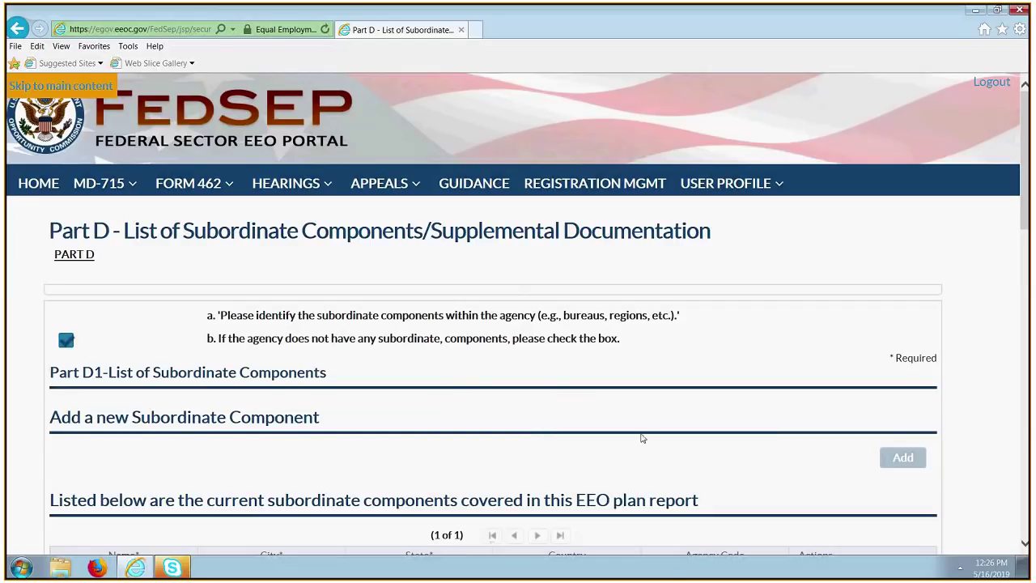
Uncheck the no-subordinate-components box and open and scroll through an empty add-component form.
{"action": "left_click", "coordinate": [70, 340]}
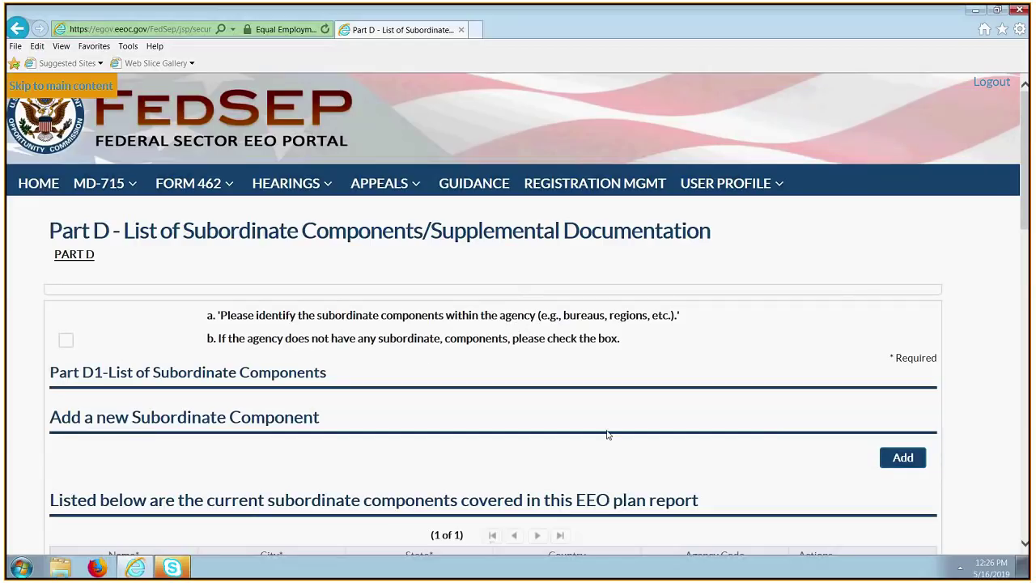
{"action": "left_click", "coordinate": [905, 458]}
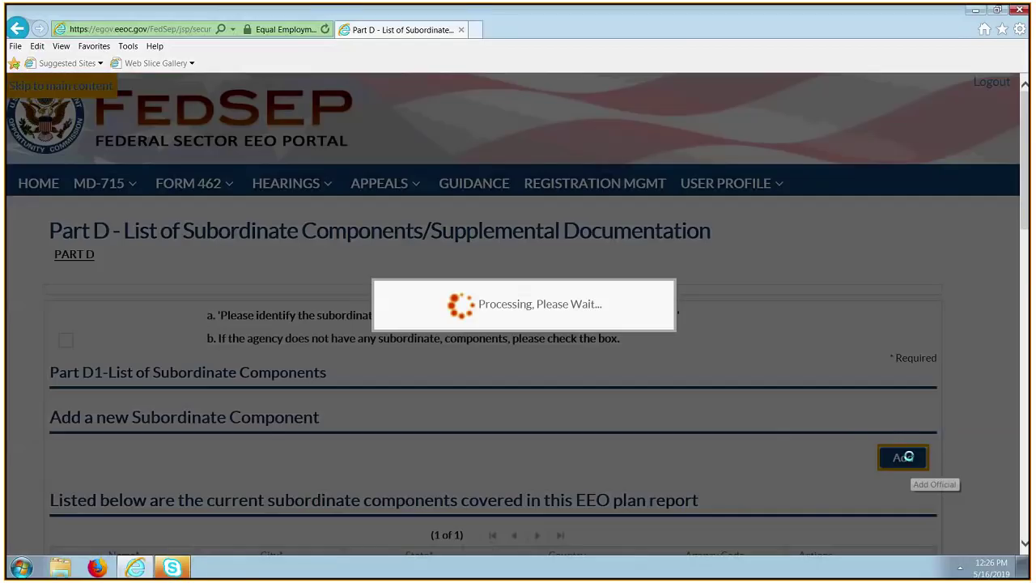
{"action": "scroll", "coordinate": [399, 465], "scroll_direction": "down", "scroll_amount": 2}
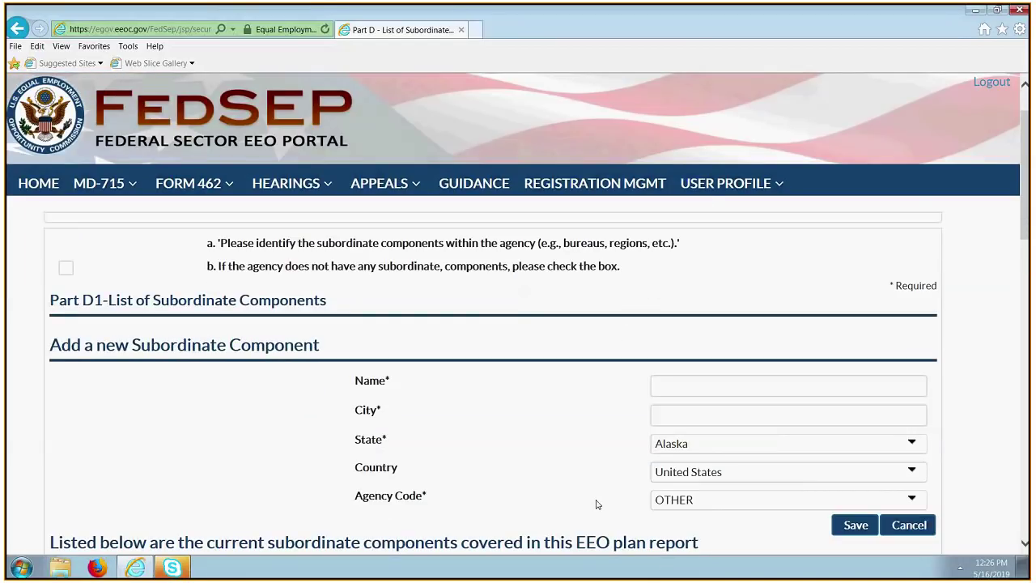
{"action": "scroll", "coordinate": [596, 504], "scroll_direction": "down", "scroll_amount": 2}
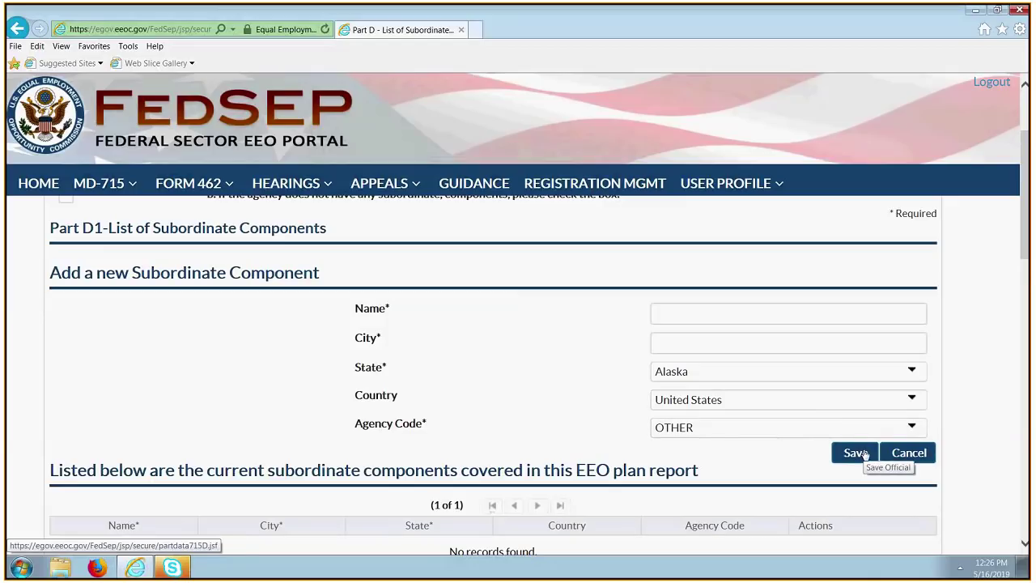
{"action": "scroll", "coordinate": [197, 458], "scroll_direction": "down", "scroll_amount": 1}
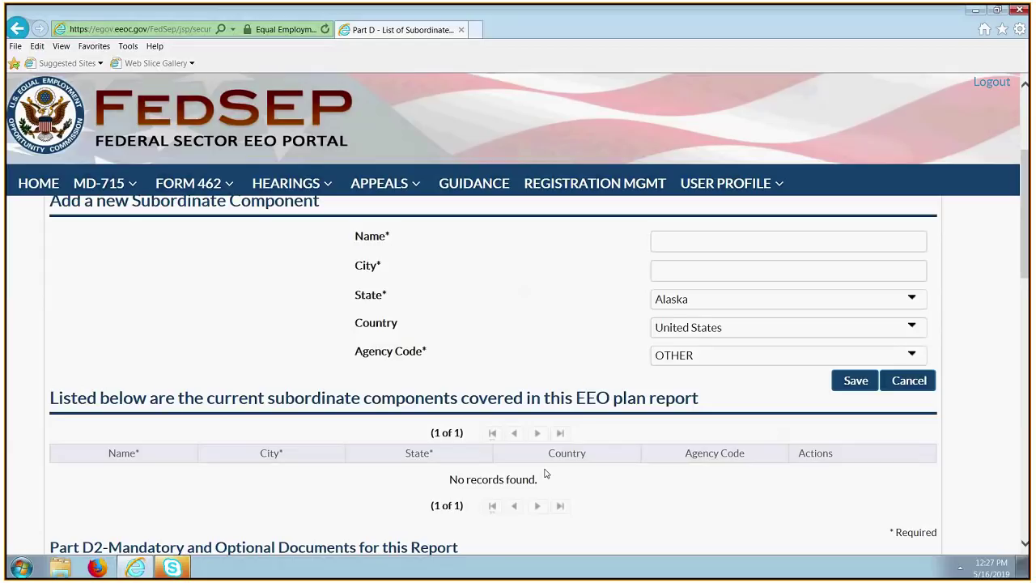
{"action": "scroll", "coordinate": [545, 474], "scroll_direction": "down", "scroll_amount": 1}
{"action": "scroll", "coordinate": [545, 473], "scroll_direction": "up", "scroll_amount": 4}
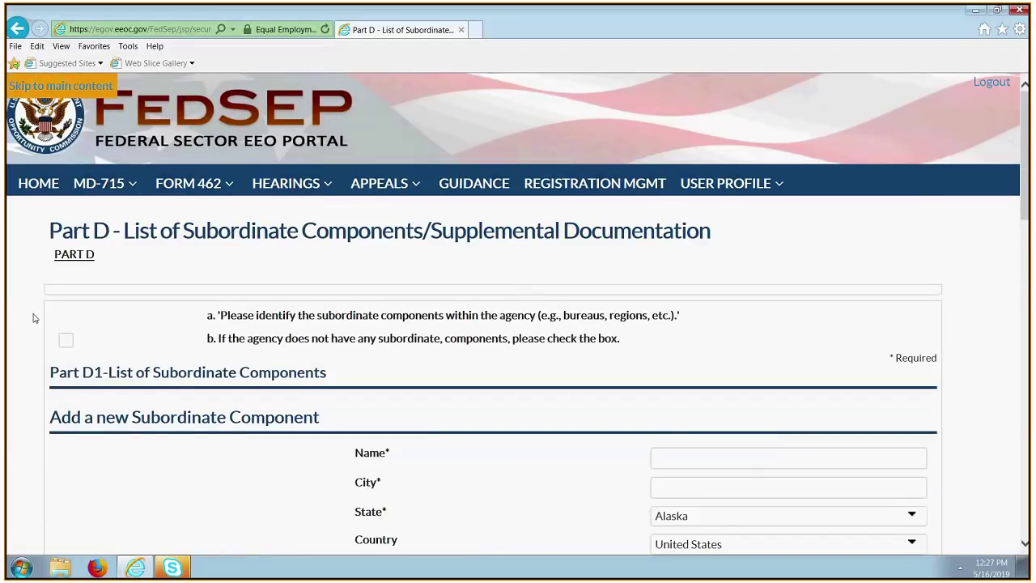
Check box b (no subordinate components), save Part D, and reload it without the component form.
{"action": "left_click", "coordinate": [67, 340]}
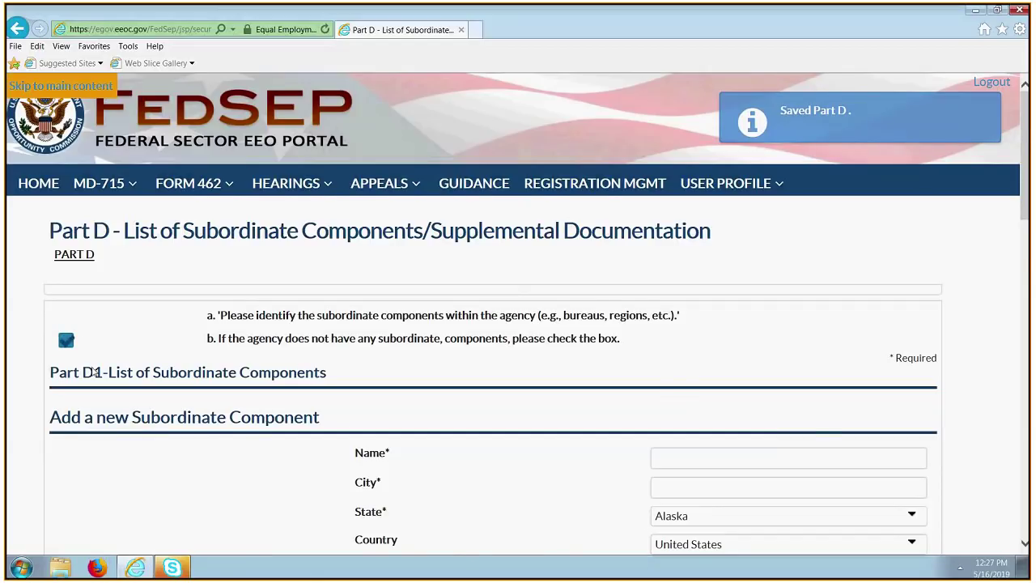
{"action": "scroll", "coordinate": [95, 372], "scroll_direction": "down", "scroll_amount": 2}
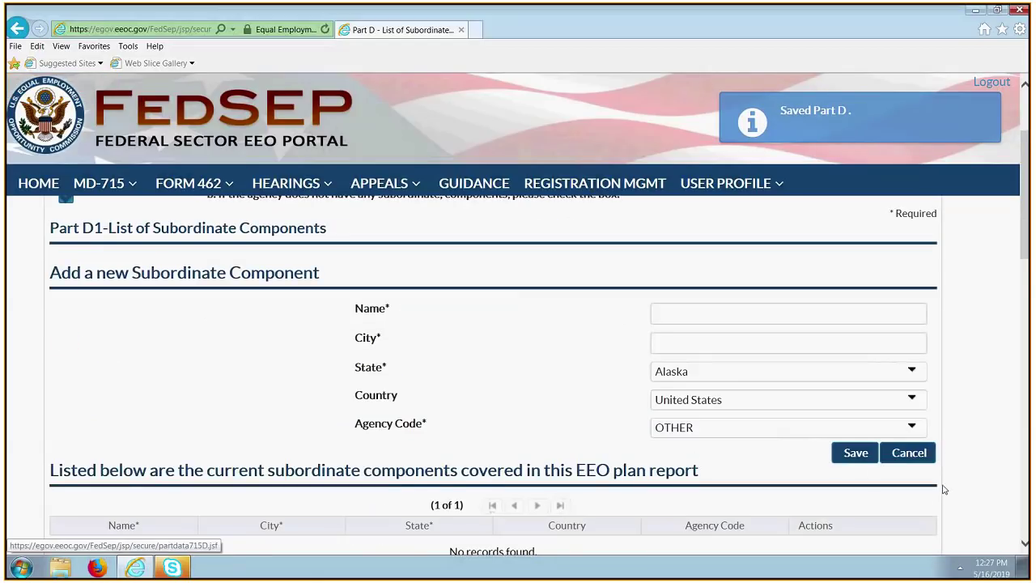
{"action": "left_click", "coordinate": [857, 456]}
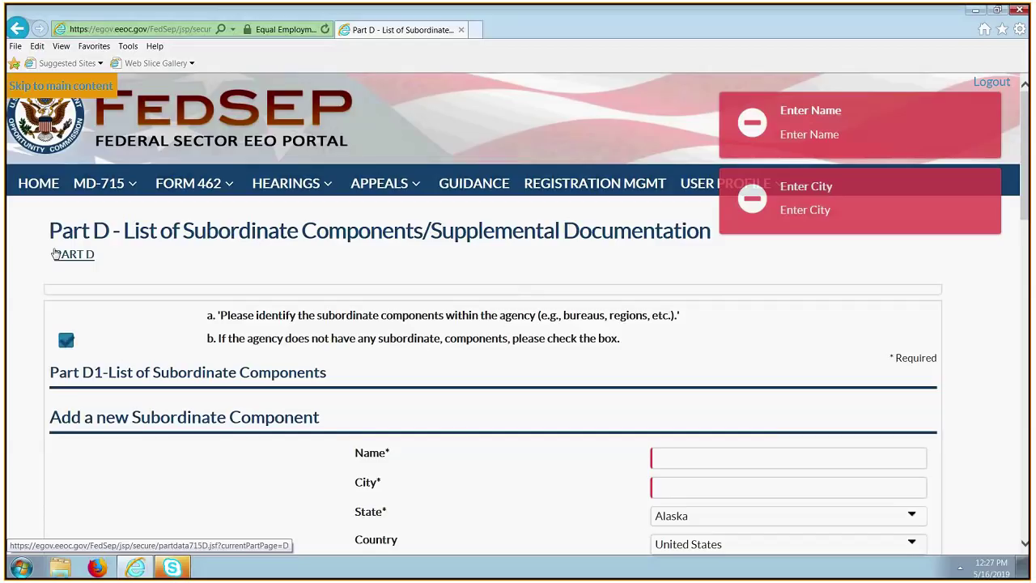
{"action": "left_click", "coordinate": [54, 254]}
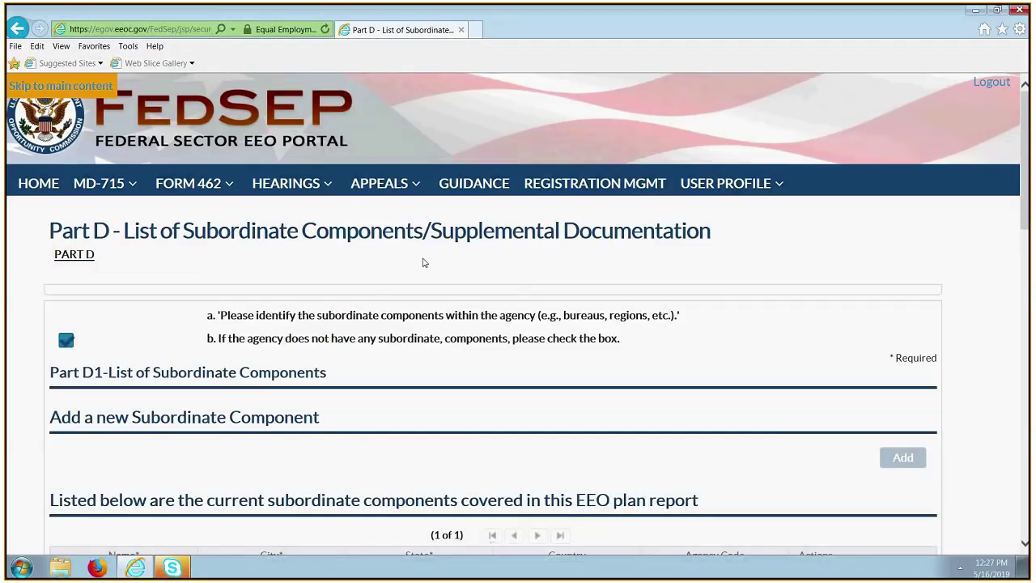
{"action": "scroll", "coordinate": [426, 486], "scroll_direction": "down", "scroll_amount": 1}
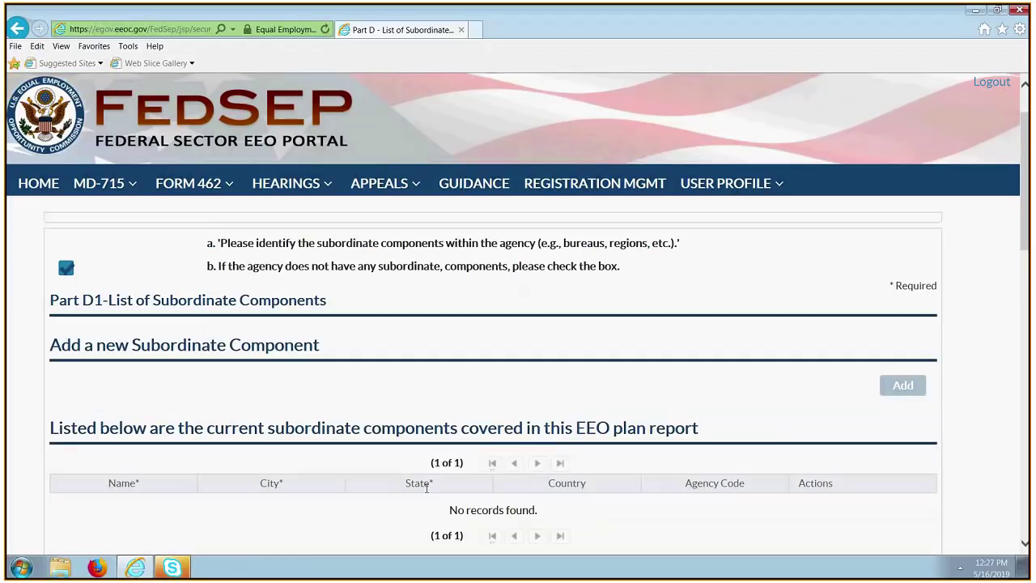
{"action": "scroll", "coordinate": [425, 497], "scroll_direction": "down", "scroll_amount": 3}
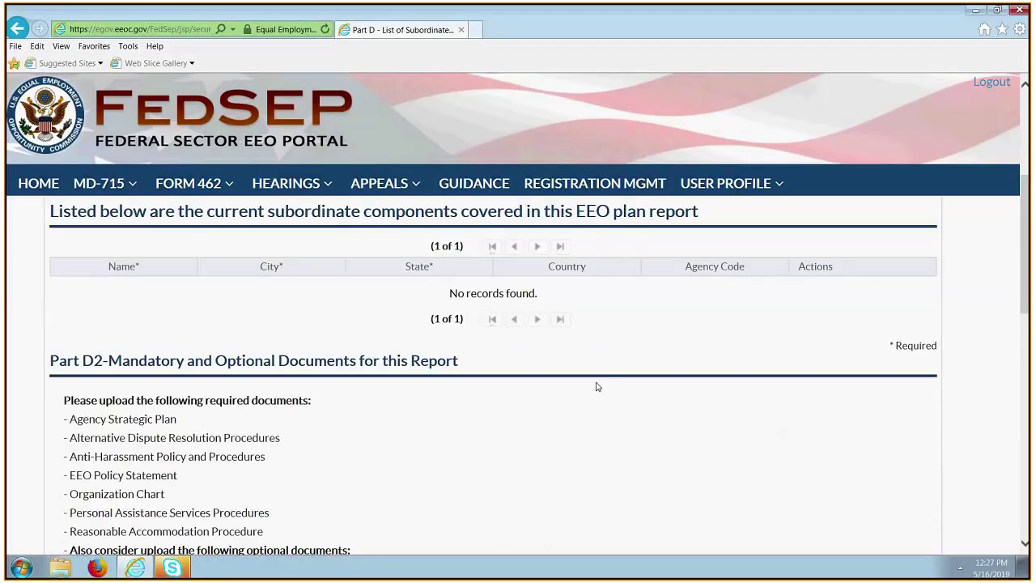
{"action": "scroll", "coordinate": [623, 428], "scroll_direction": "down", "scroll_amount": 1}
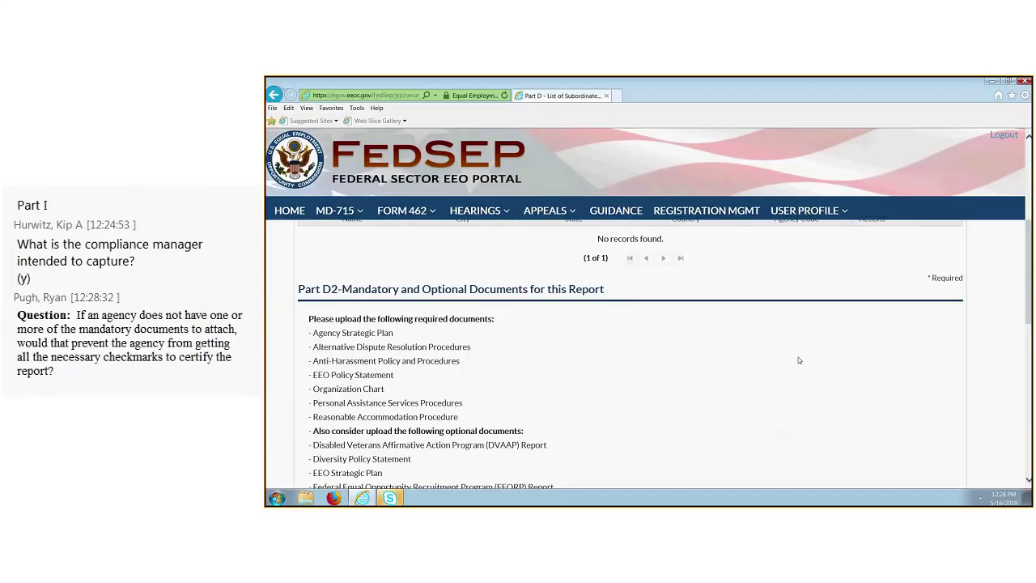
{"action": "scroll", "coordinate": [738, 480], "scroll_direction": "down", "scroll_amount": 1}
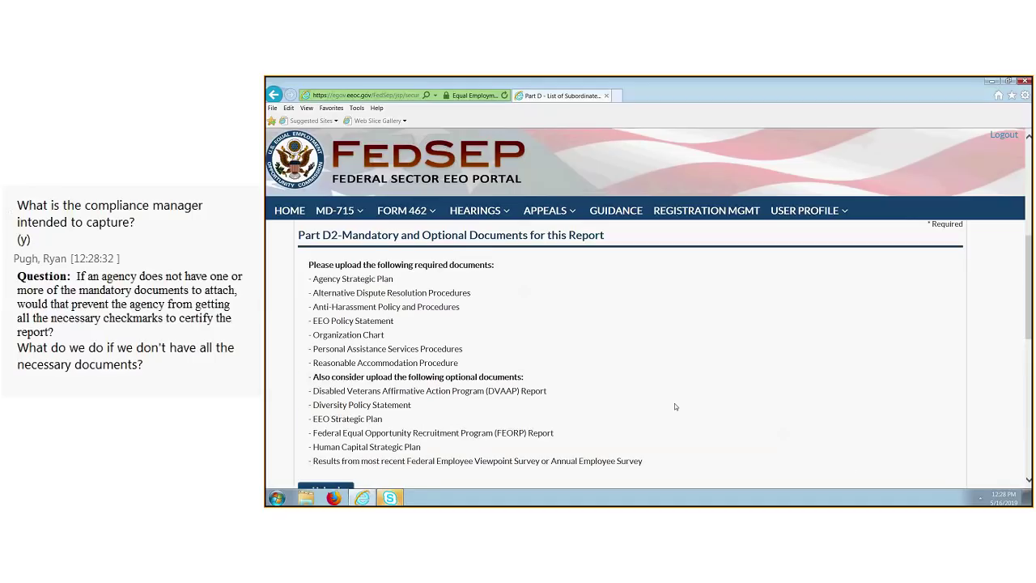
{"action": "scroll", "coordinate": [674, 406], "scroll_direction": "down", "scroll_amount": 3}
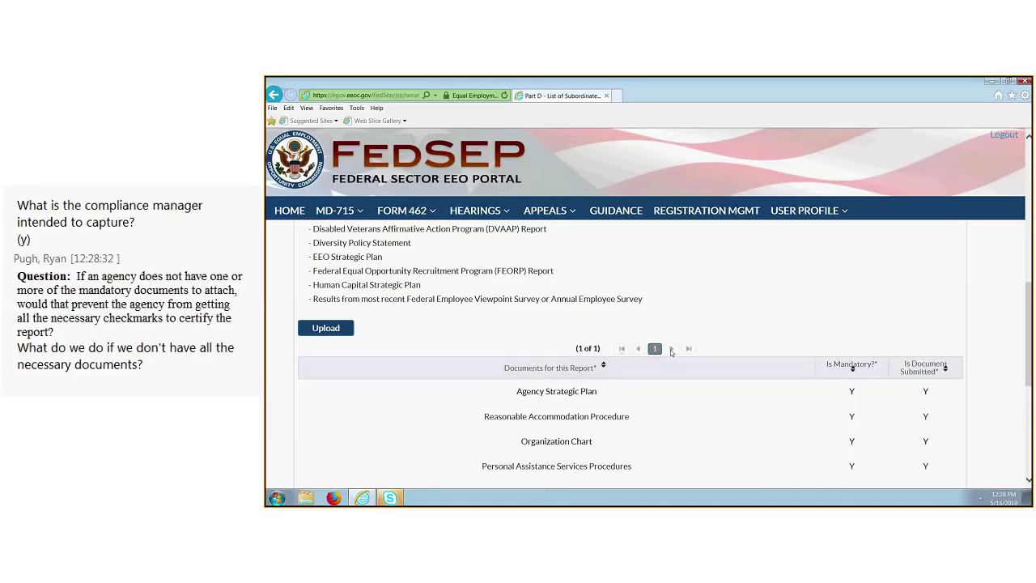
{"action": "scroll", "coordinate": [701, 313], "scroll_direction": "down", "scroll_amount": 1}
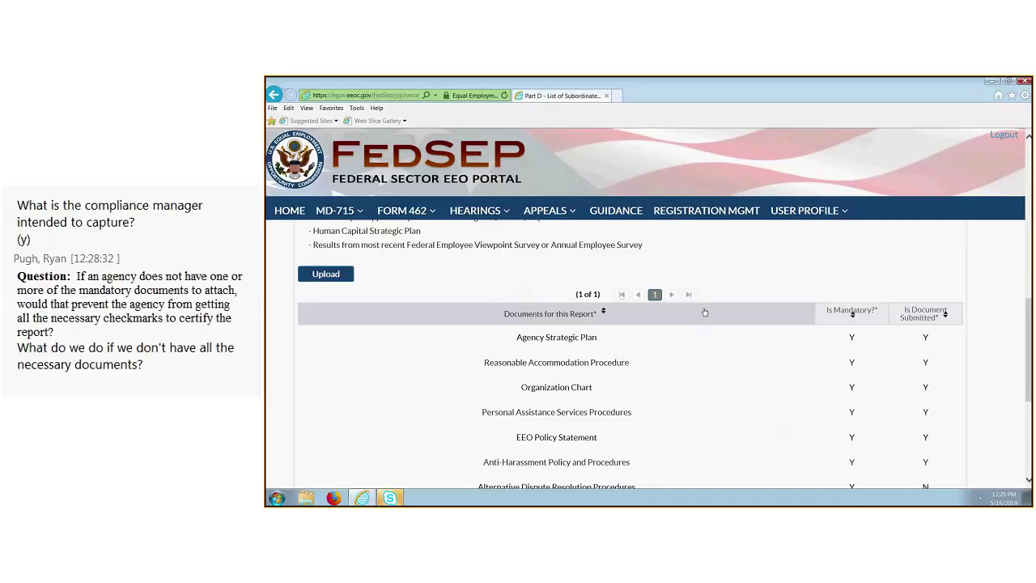
{"action": "scroll", "coordinate": [713, 316], "scroll_direction": "down", "scroll_amount": 1}
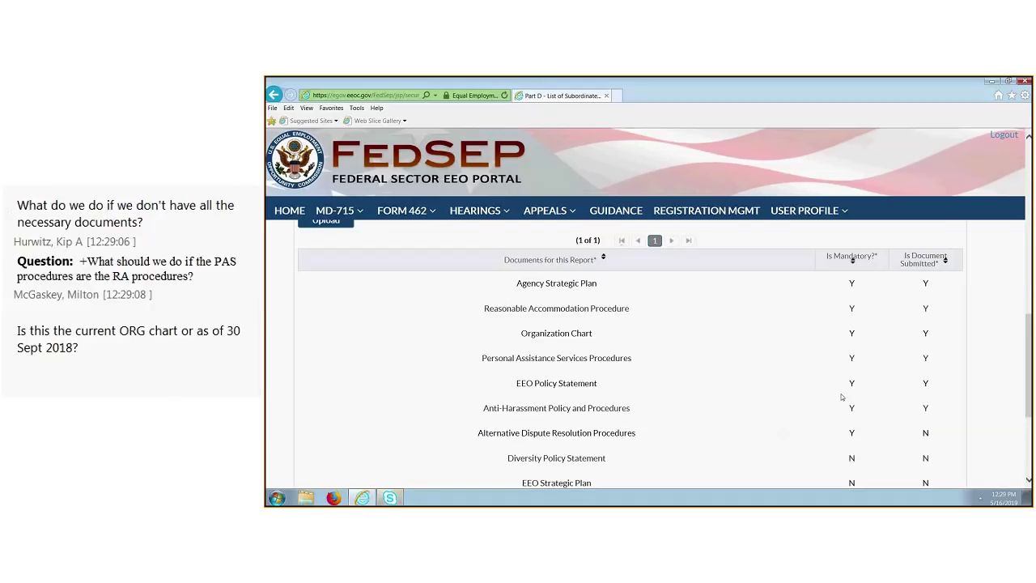
{"action": "scroll", "coordinate": [841, 396], "scroll_direction": "down", "scroll_amount": 1}
{"action": "scroll", "coordinate": [822, 394], "scroll_direction": "up", "scroll_amount": 1}
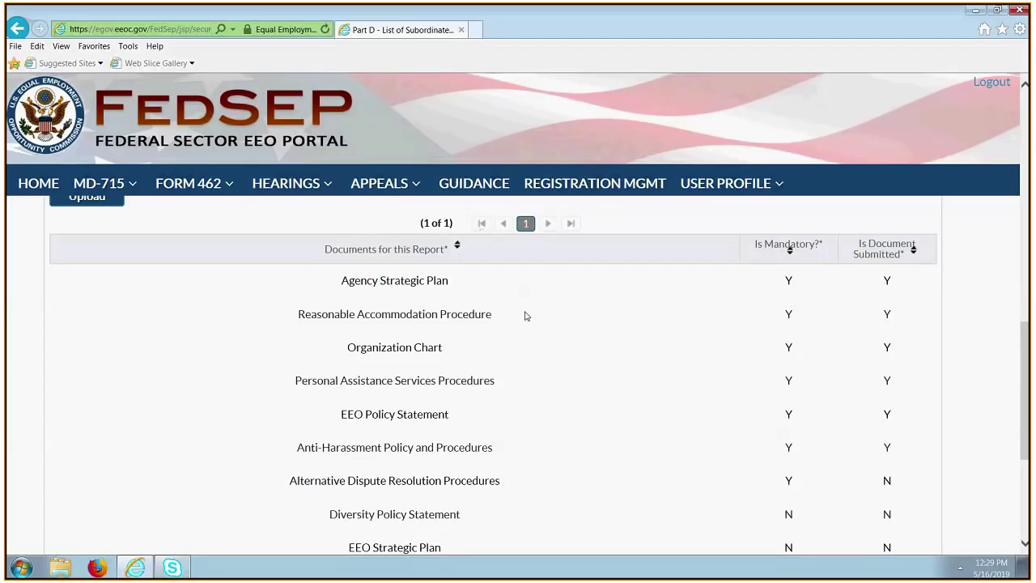
{"action": "scroll", "coordinate": [592, 386], "scroll_direction": "down", "scroll_amount": 1}
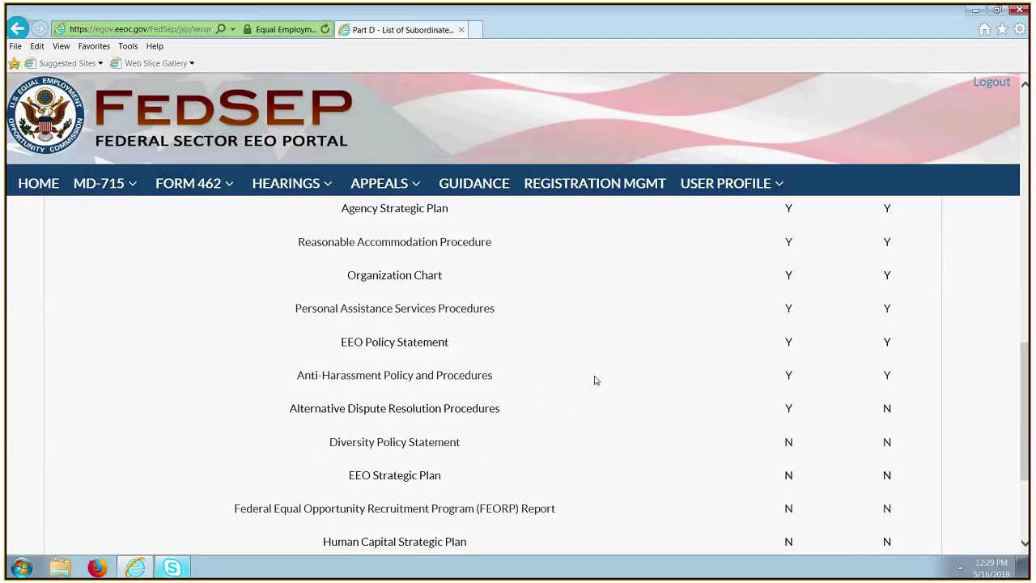
{"action": "scroll", "coordinate": [593, 385], "scroll_direction": "down", "scroll_amount": 2}
{"action": "scroll", "coordinate": [593, 385], "scroll_direction": "up", "scroll_amount": 2}
{"action": "scroll", "coordinate": [624, 382], "scroll_direction": "up", "scroll_amount": 4}
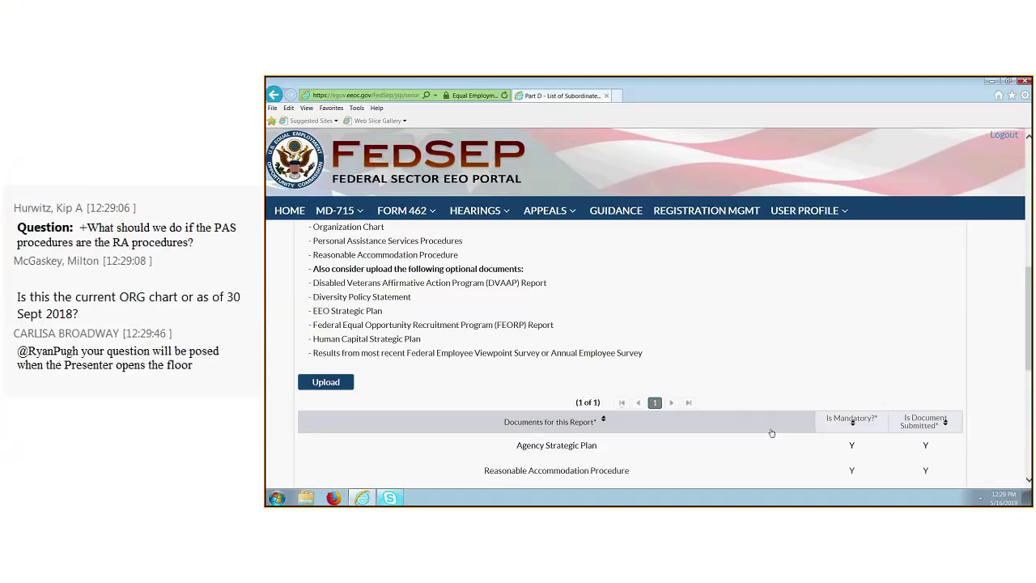
{"action": "scroll", "coordinate": [771, 434], "scroll_direction": "down", "scroll_amount": 2}
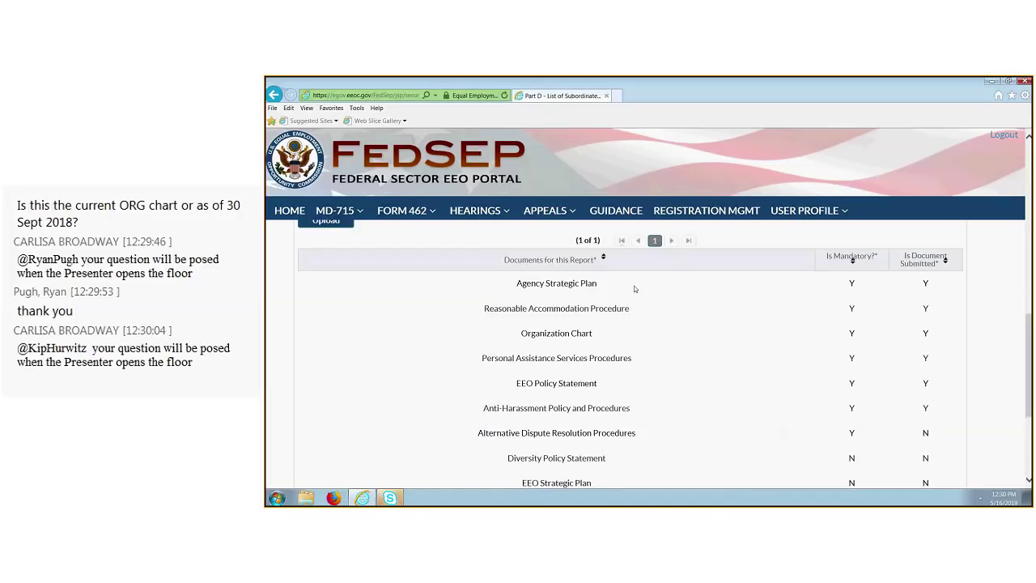
{"action": "scroll", "coordinate": [404, 308], "scroll_direction": "up", "scroll_amount": 3}
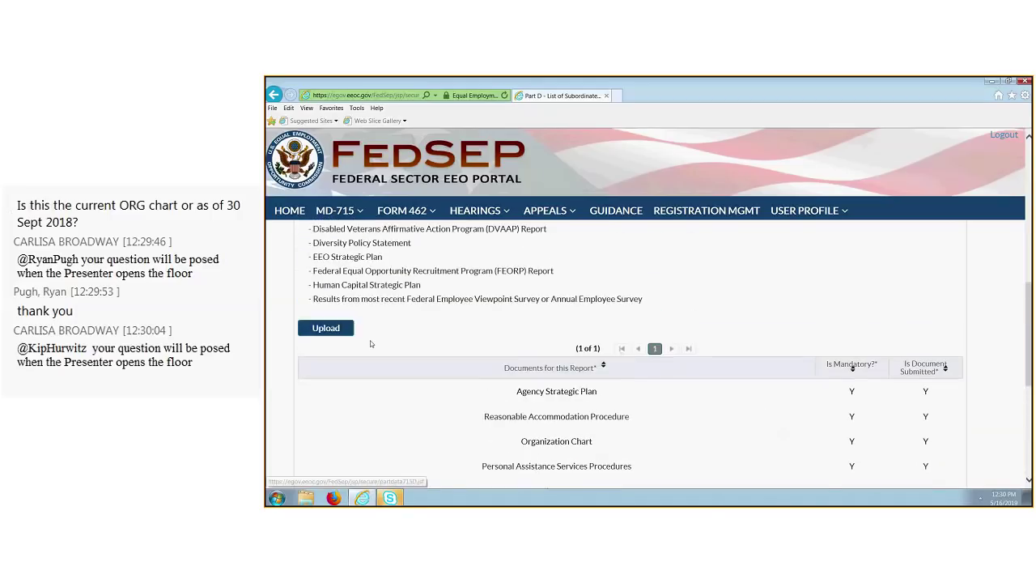
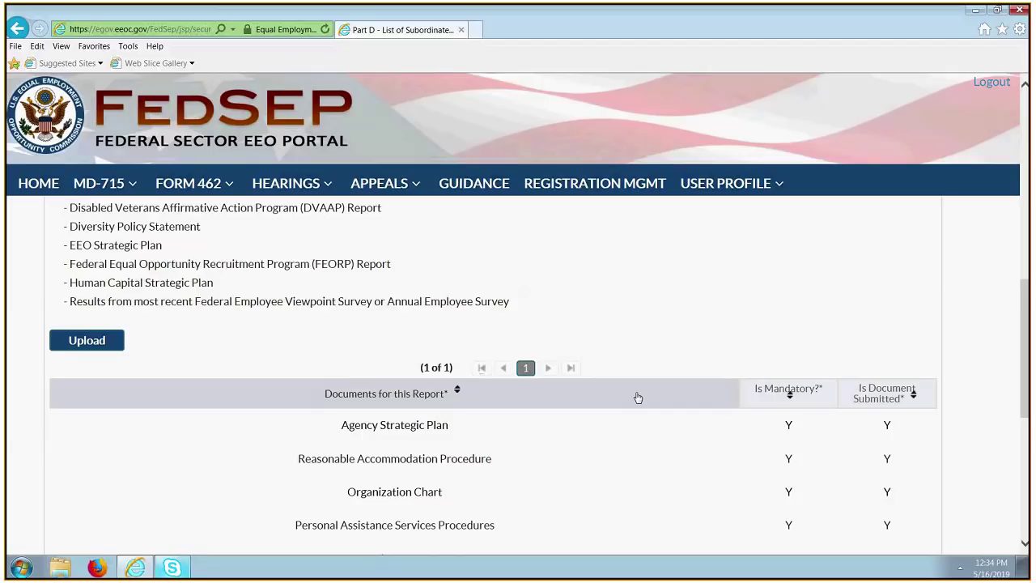
Open the MD-715 Supporting Documents page and bring its upload form into view.
{"action": "left_click", "coordinate": [99, 346]}
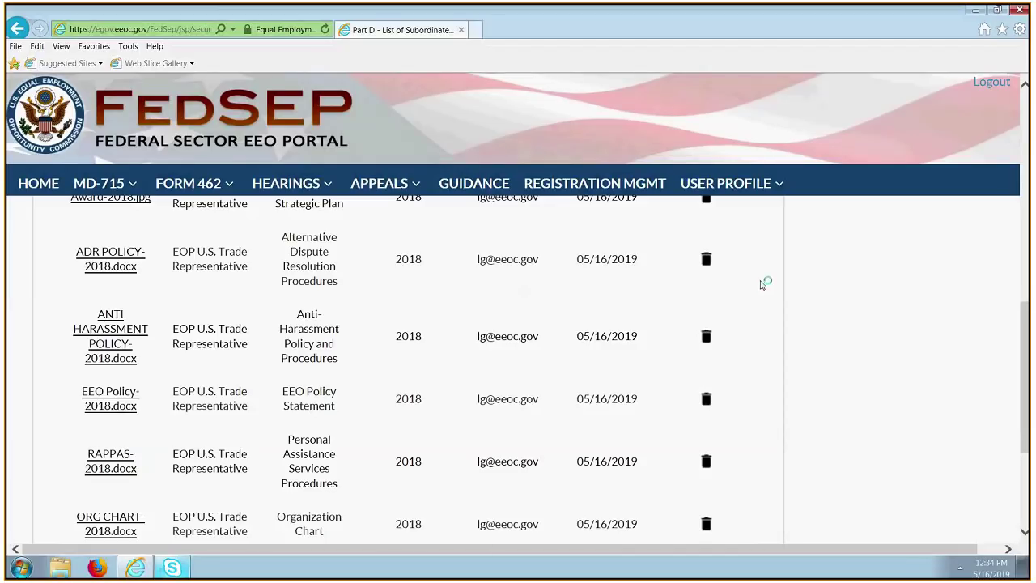
{"action": "scroll", "coordinate": [711, 342], "scroll_direction": "up", "scroll_amount": 1}
{"action": "scroll", "coordinate": [711, 341], "scroll_direction": "up", "scroll_amount": 3}
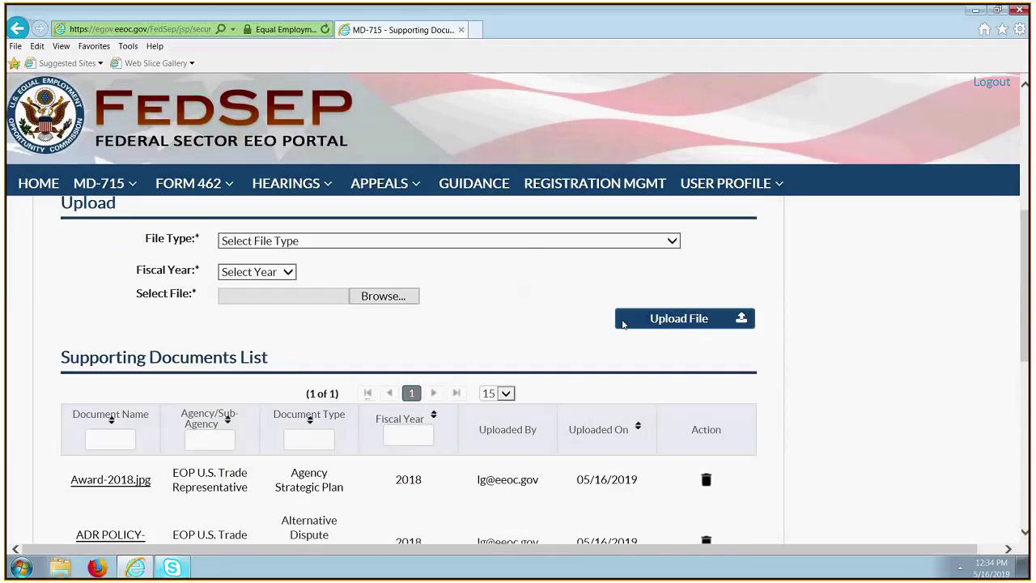
Set File Type to Alternative Dispute Resolution Procedures and Fiscal Year to 2018, and select the ADR POLICY file.
{"action": "left_click", "coordinate": [528, 246]}
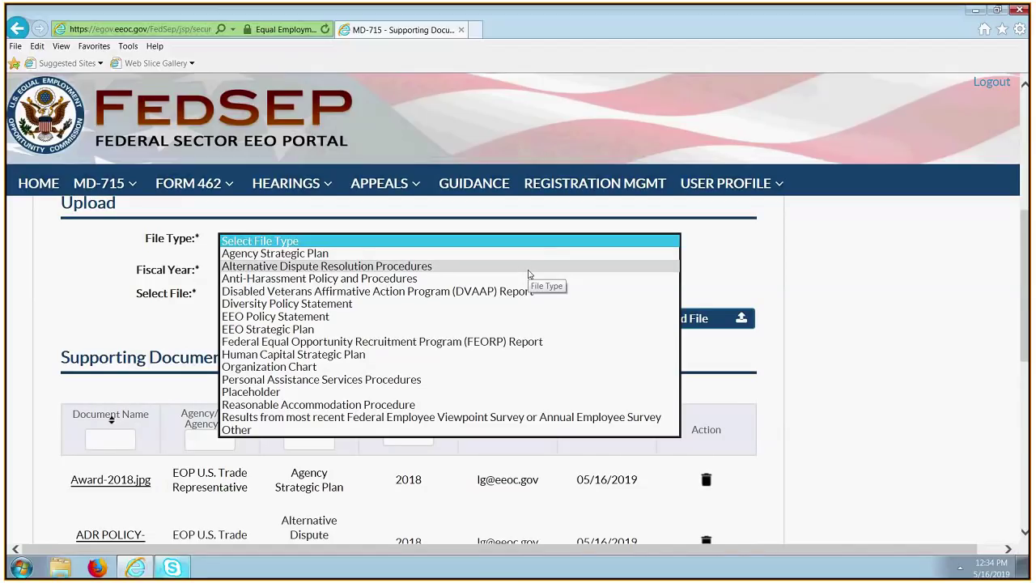
{"action": "left_click", "coordinate": [527, 270]}
{"action": "left_click", "coordinate": [290, 276]}
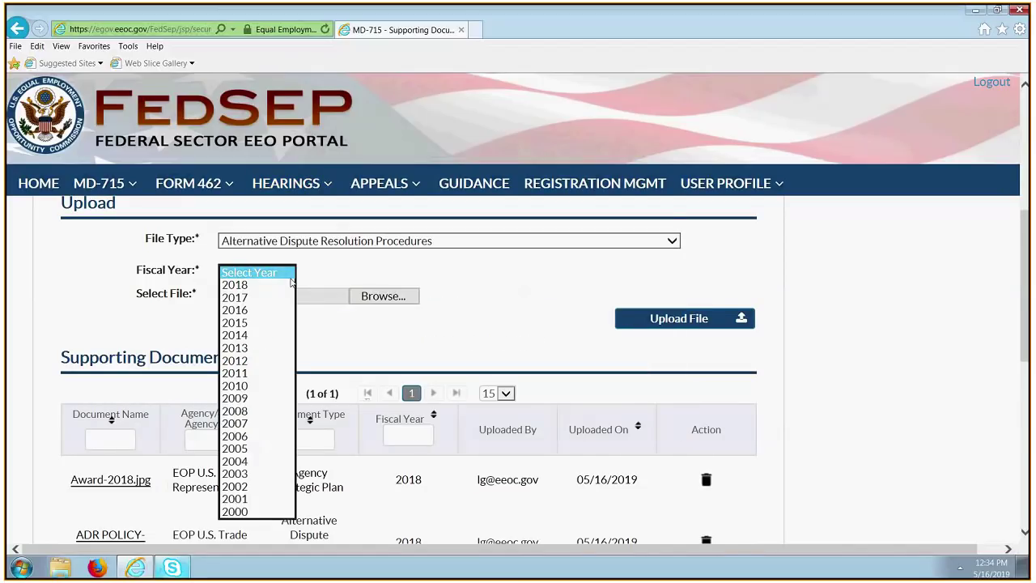
{"action": "left_click", "coordinate": [279, 285]}
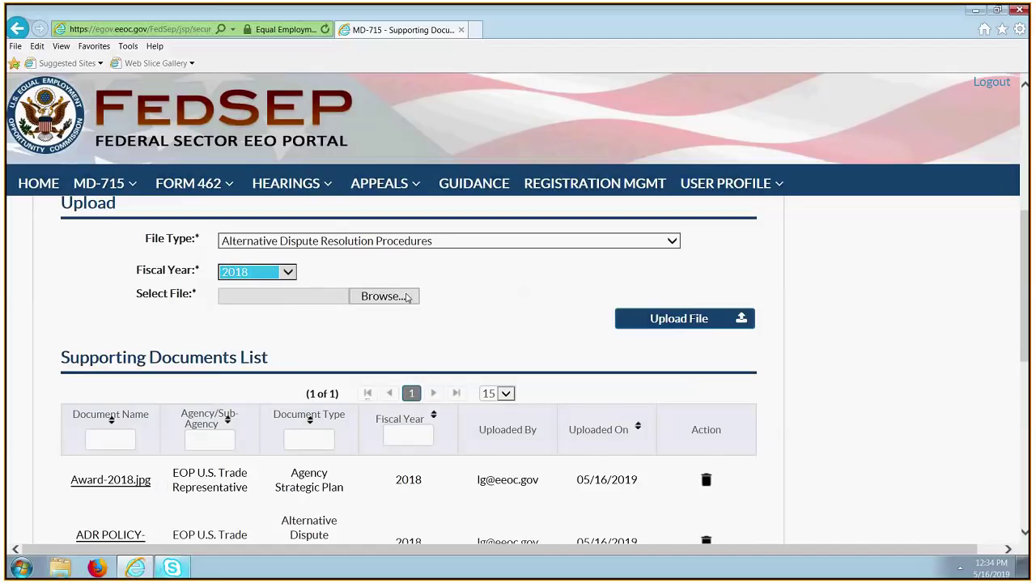
{"action": "left_click", "coordinate": [407, 298]}
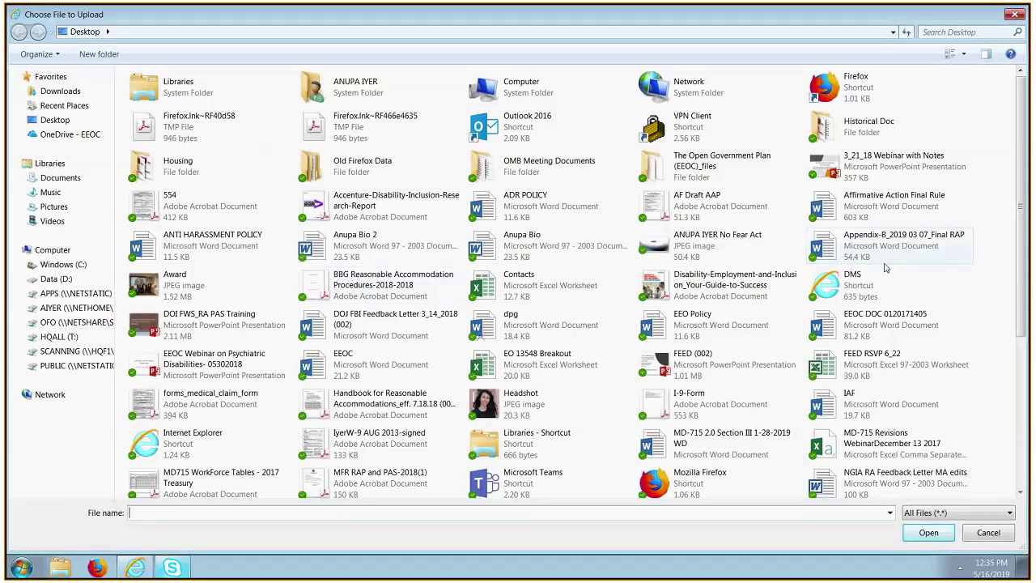
{"action": "left_click", "coordinate": [557, 212]}
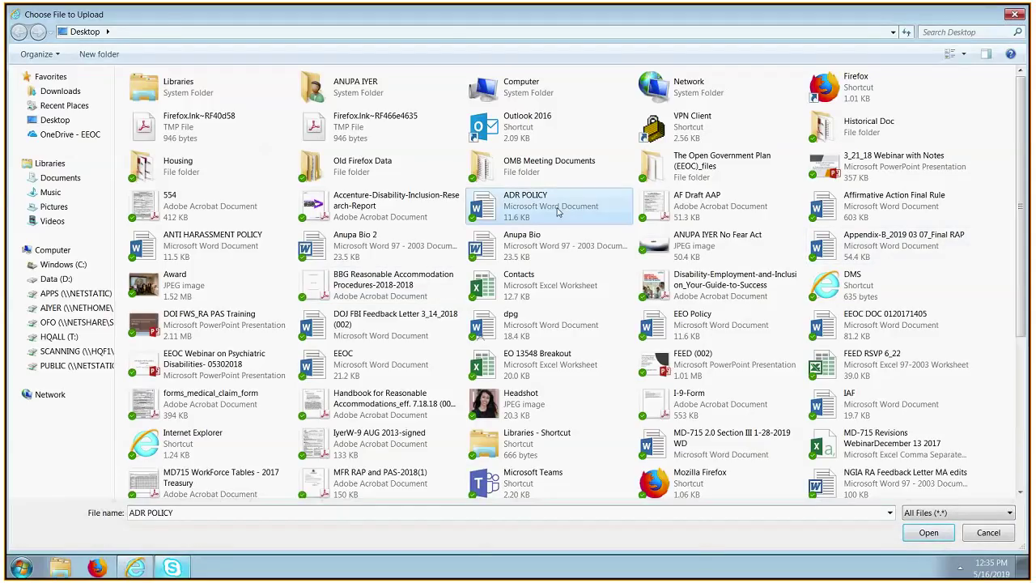
{"action": "double_click", "coordinate": [557, 211]}
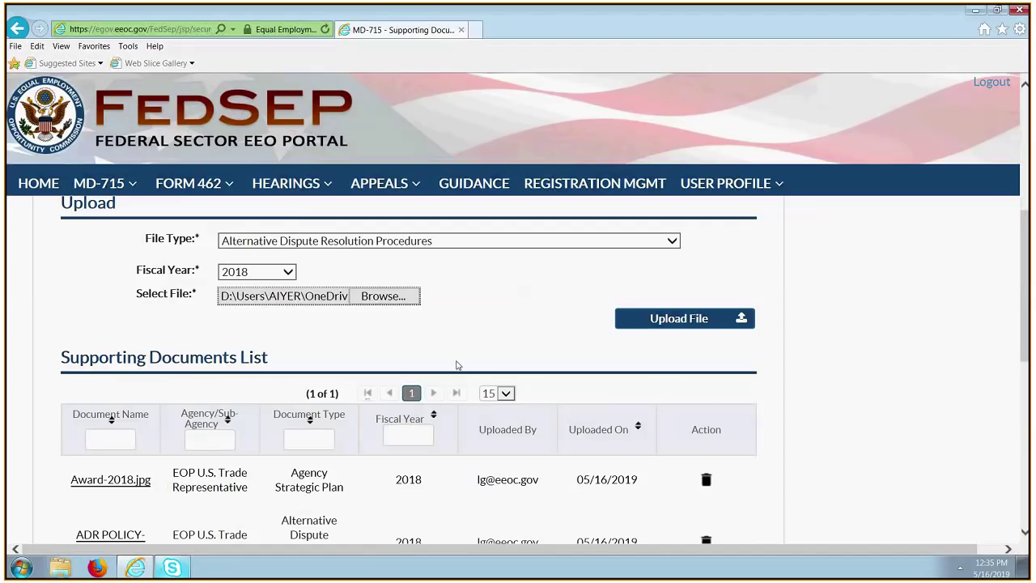
Upload ADR POLICY-2018.docx and check its entry in the Supporting Documents List.
{"action": "left_click", "coordinate": [676, 324]}
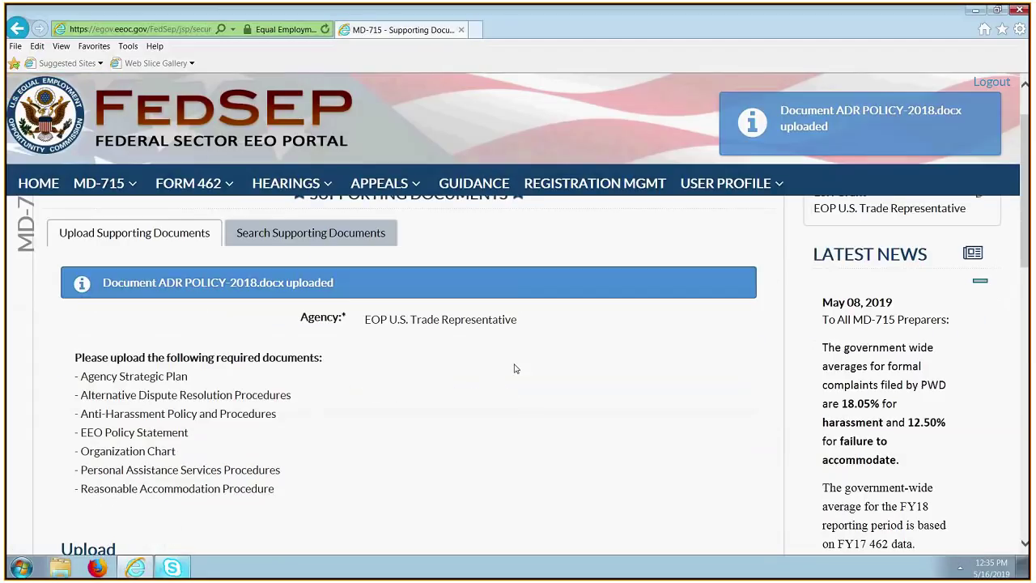
{"action": "scroll", "coordinate": [514, 368], "scroll_direction": "down", "scroll_amount": 3}
{"action": "scroll", "coordinate": [505, 367], "scroll_direction": "down", "scroll_amount": 2}
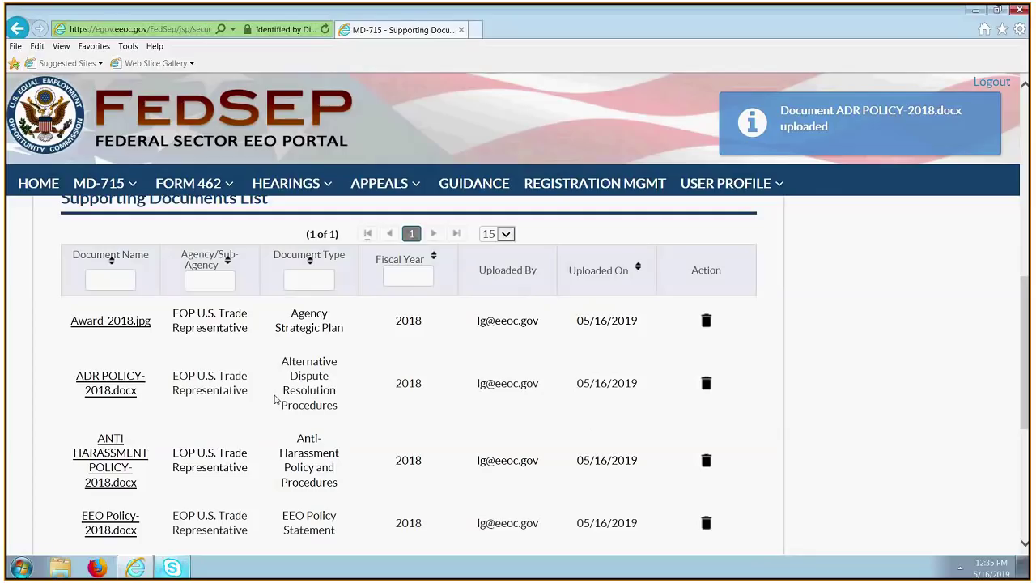
{"action": "scroll", "coordinate": [797, 230], "scroll_direction": "down", "scroll_amount": 3}
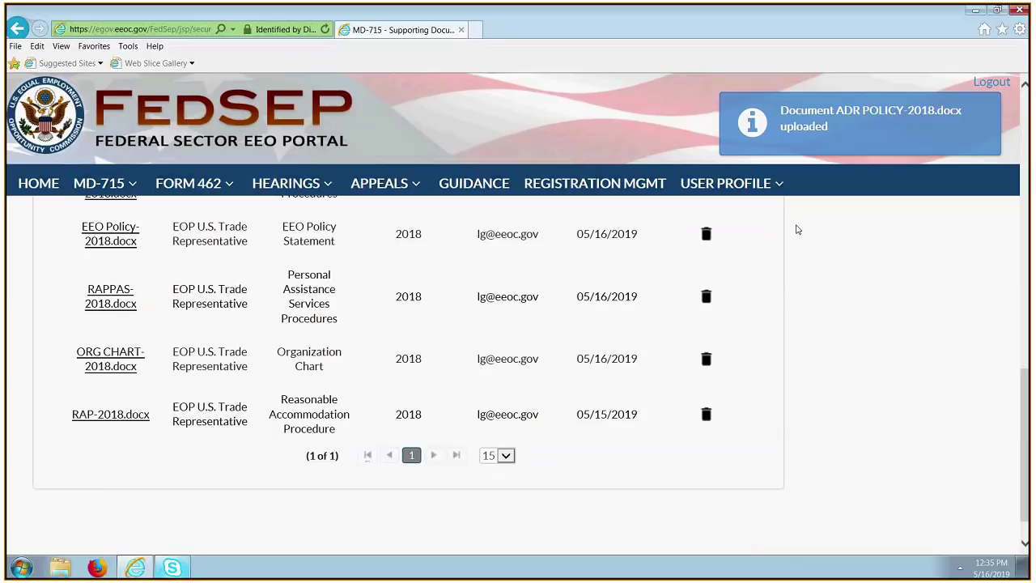
{"action": "scroll", "coordinate": [504, 262], "scroll_direction": "up", "scroll_amount": 1}
{"action": "scroll", "coordinate": [555, 247], "scroll_direction": "down", "scroll_amount": 1}
{"action": "scroll", "coordinate": [595, 392], "scroll_direction": "up", "scroll_amount": 1}
{"action": "scroll", "coordinate": [595, 401], "scroll_direction": "up", "scroll_amount": 4}
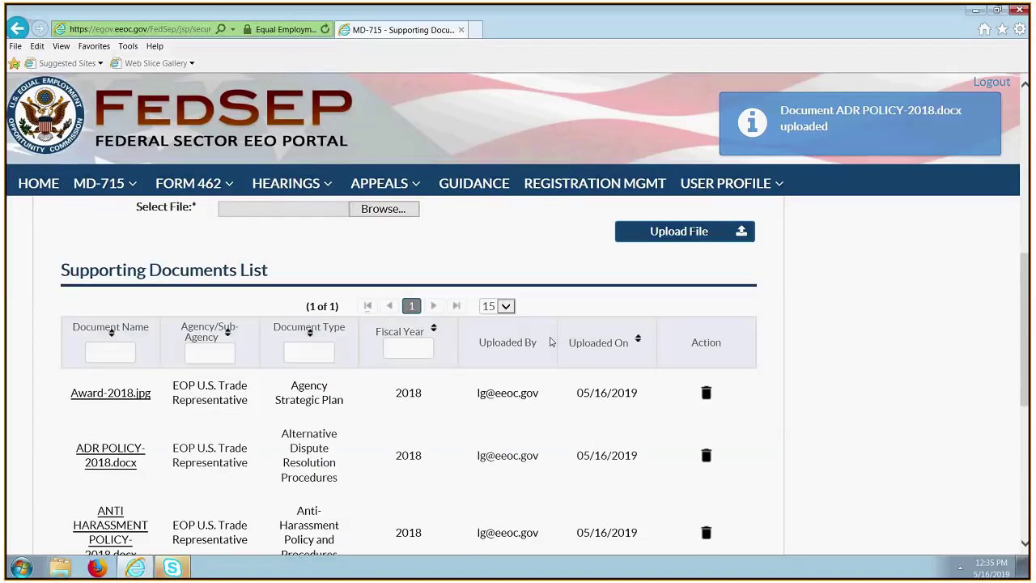
{"action": "scroll", "coordinate": [550, 341], "scroll_direction": "up", "scroll_amount": 2}
{"action": "left_click", "coordinate": [626, 296]}
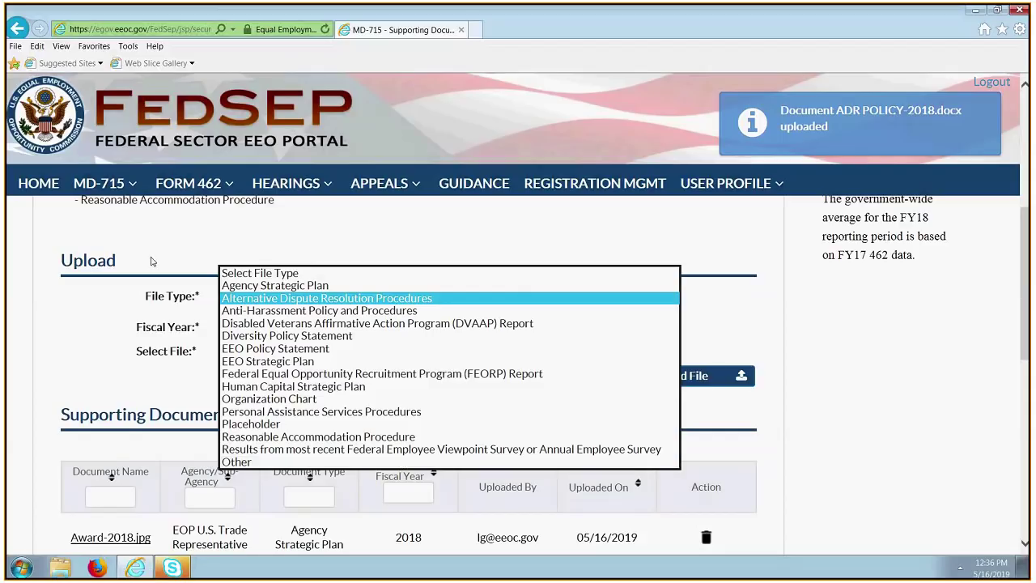
Leave File Type unchanged and go to MD-715 Part Data > Part E - Executive Summary.
{"action": "left_click", "coordinate": [252, 233]}
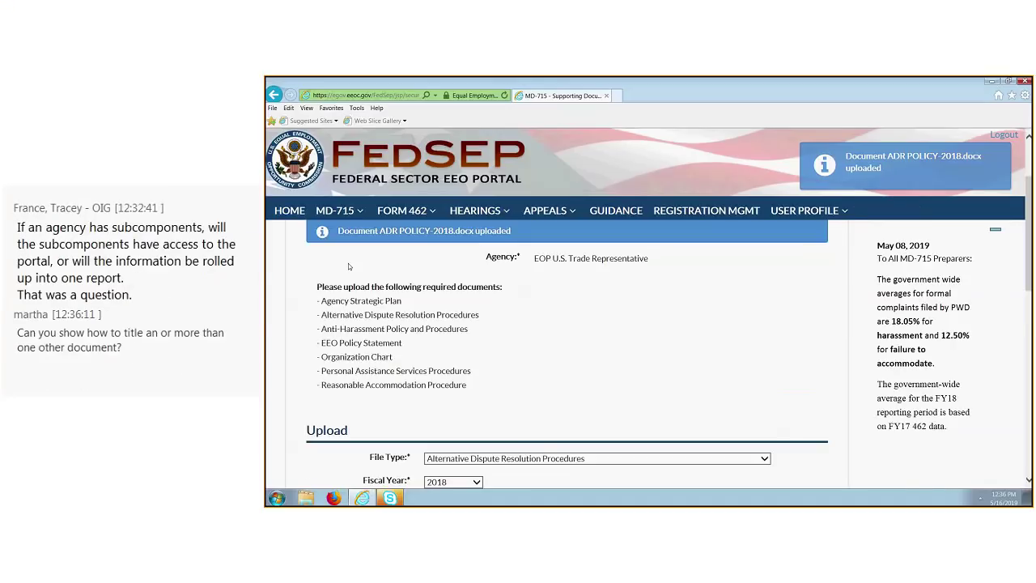
{"action": "left_click", "coordinate": [335, 210]}
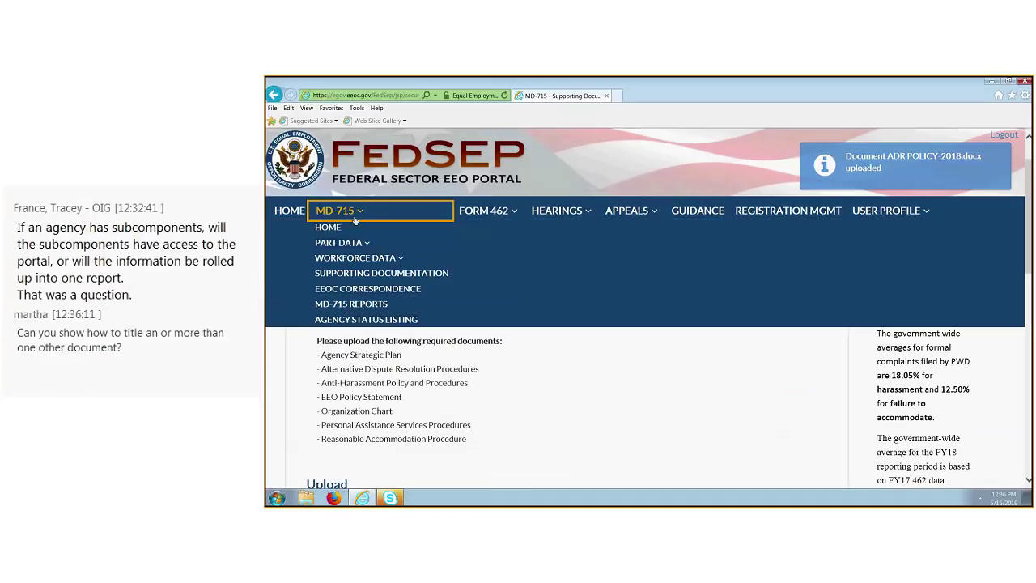
{"action": "left_click", "coordinate": [359, 245]}
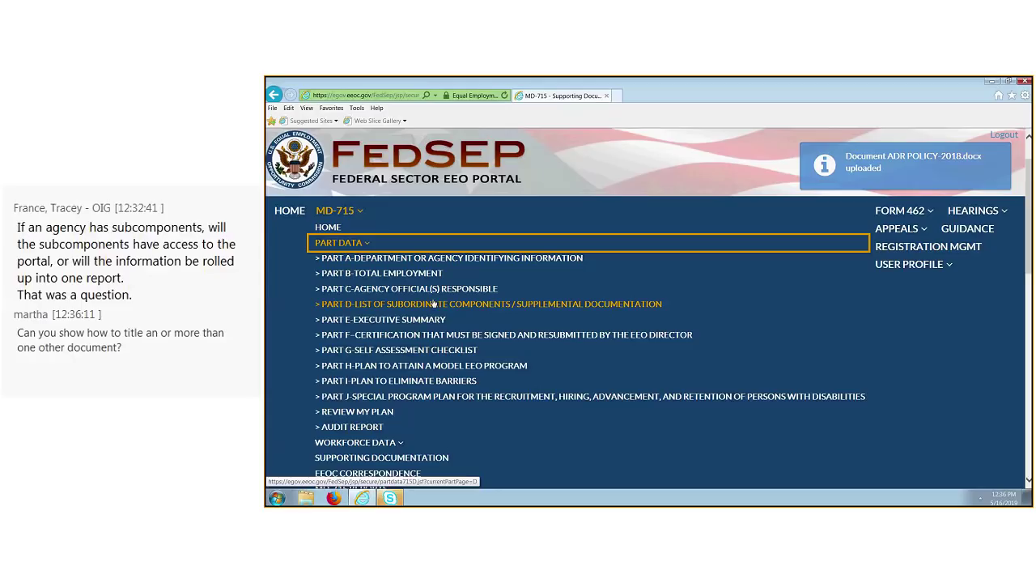
{"action": "left_click", "coordinate": [443, 319]}
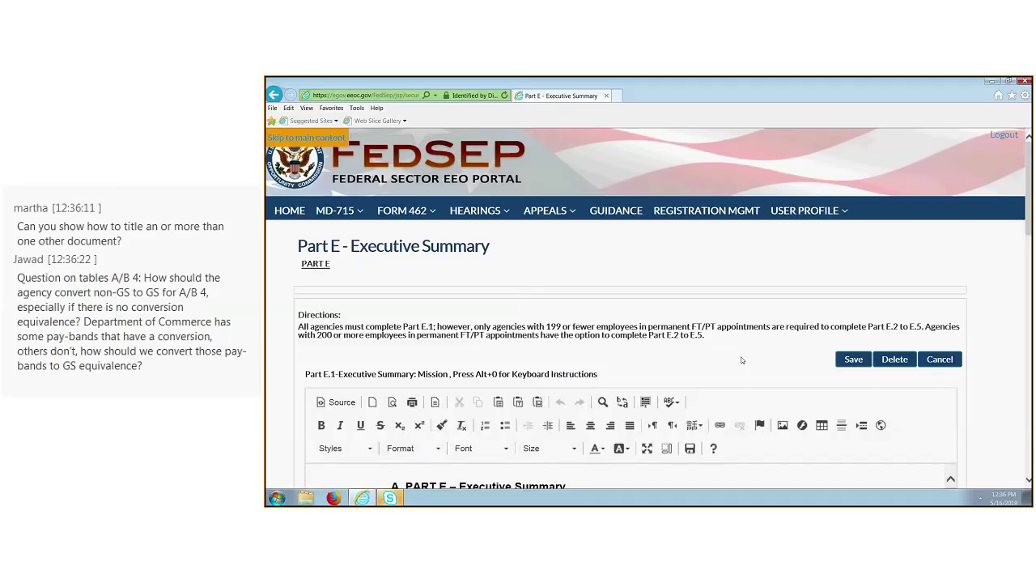
{"action": "scroll", "coordinate": [744, 350], "scroll_direction": "down", "scroll_amount": 1}
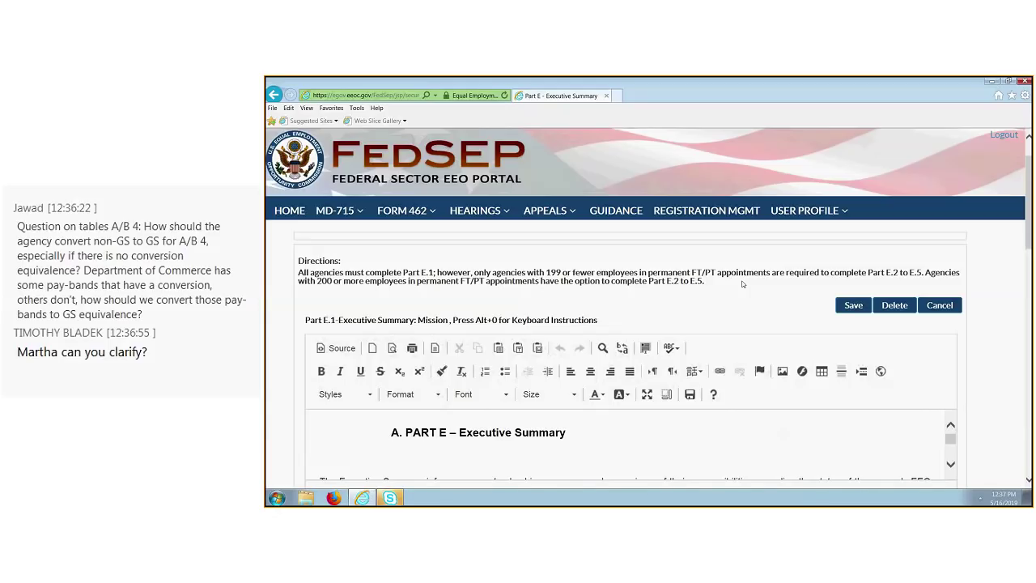
{"action": "scroll", "coordinate": [740, 420], "scroll_direction": "down", "scroll_amount": 1}
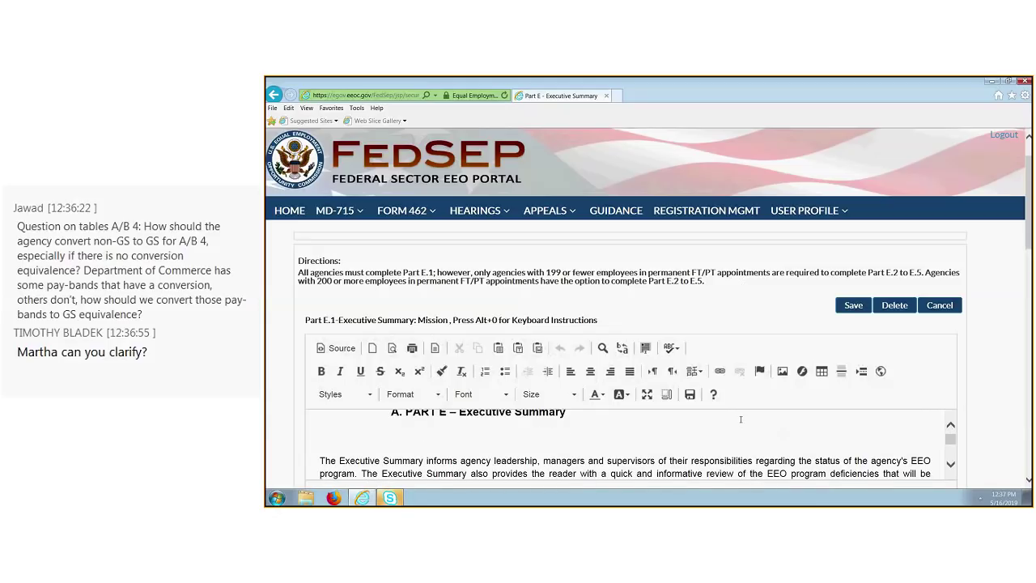
{"action": "scroll", "coordinate": [971, 335], "scroll_direction": "up", "scroll_amount": 1}
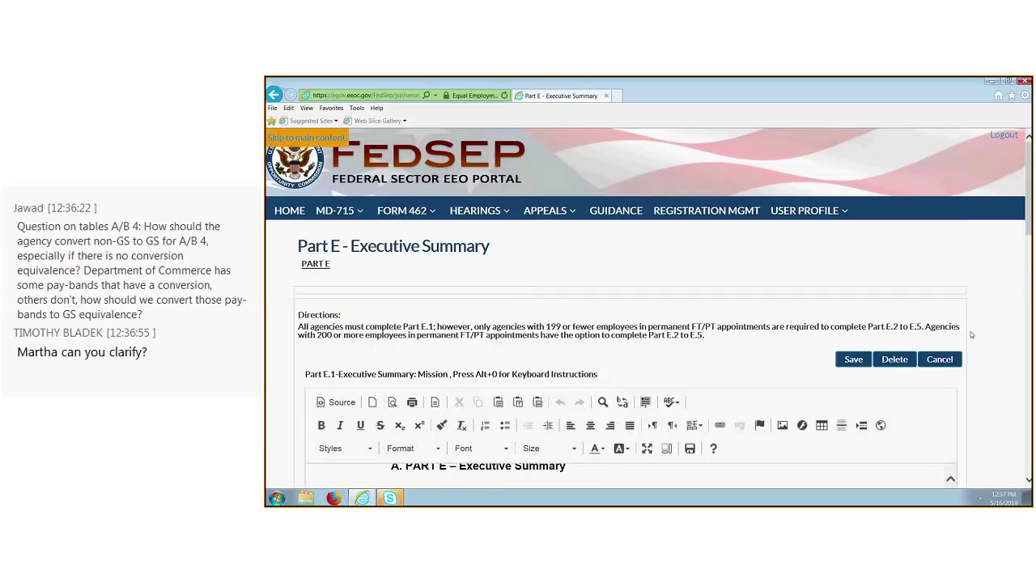
{"action": "scroll", "coordinate": [972, 334], "scroll_direction": "down", "scroll_amount": 2}
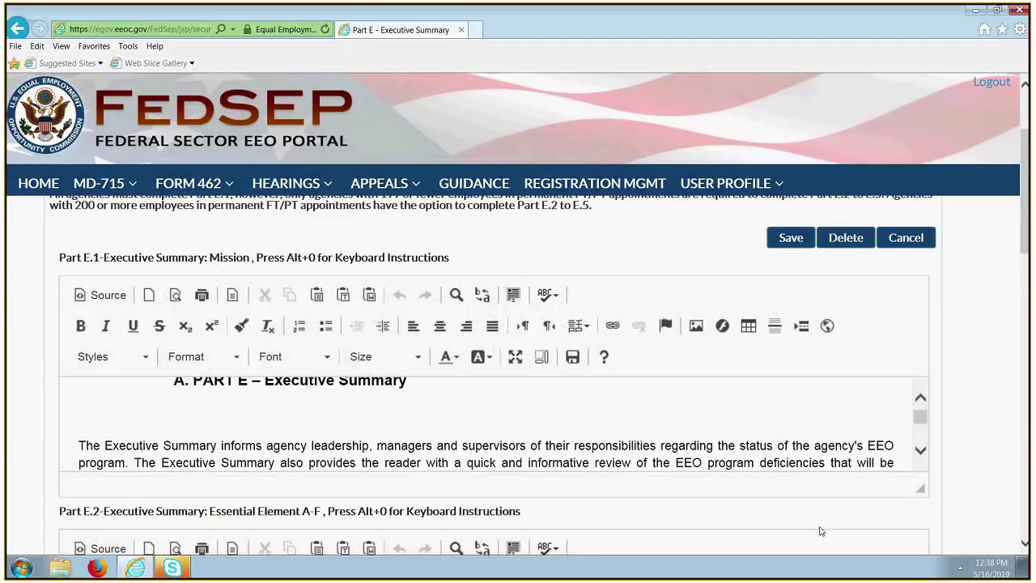
Read through the E.1 Mission guidance text and scroll down to the empty E.2 and E.3 editors.
{"action": "scroll", "coordinate": [819, 531], "scroll_direction": "down", "scroll_amount": 3}
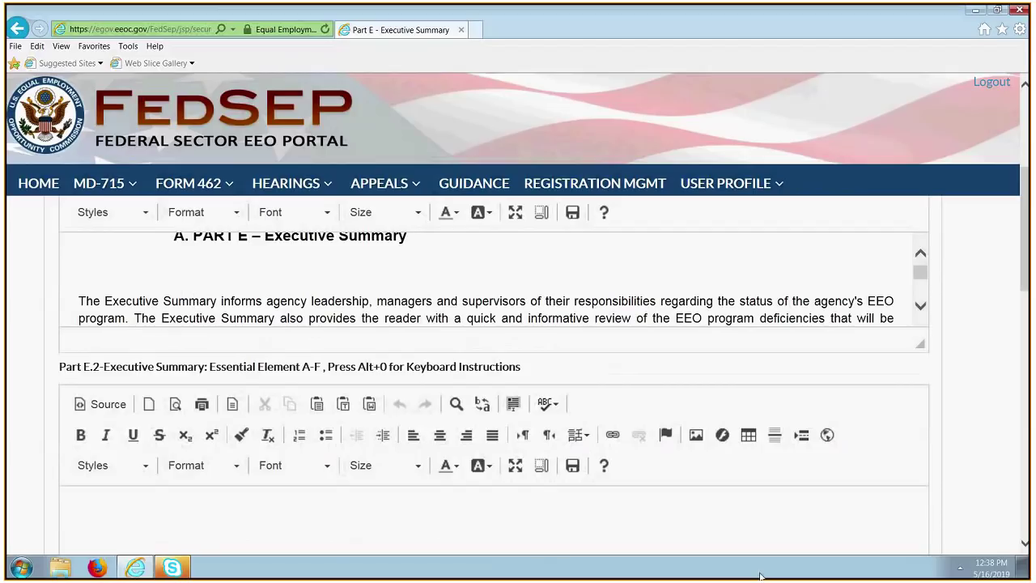
{"action": "scroll", "coordinate": [943, 513], "scroll_direction": "down", "scroll_amount": 3}
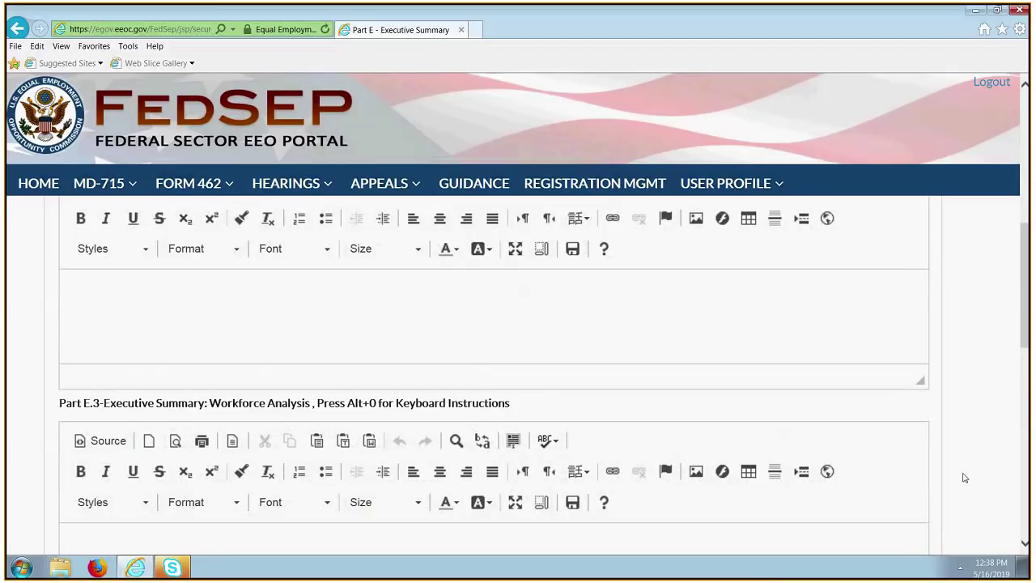
{"action": "scroll", "coordinate": [950, 486], "scroll_direction": "down", "scroll_amount": 3}
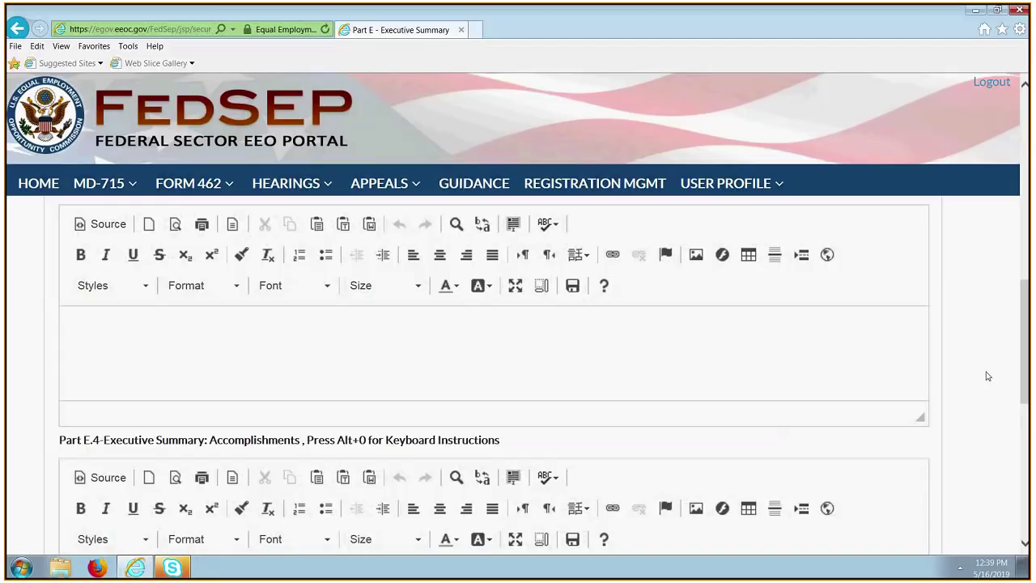
{"action": "left_click", "coordinate": [1023, 288]}
{"action": "left_click", "coordinate": [1024, 289]}
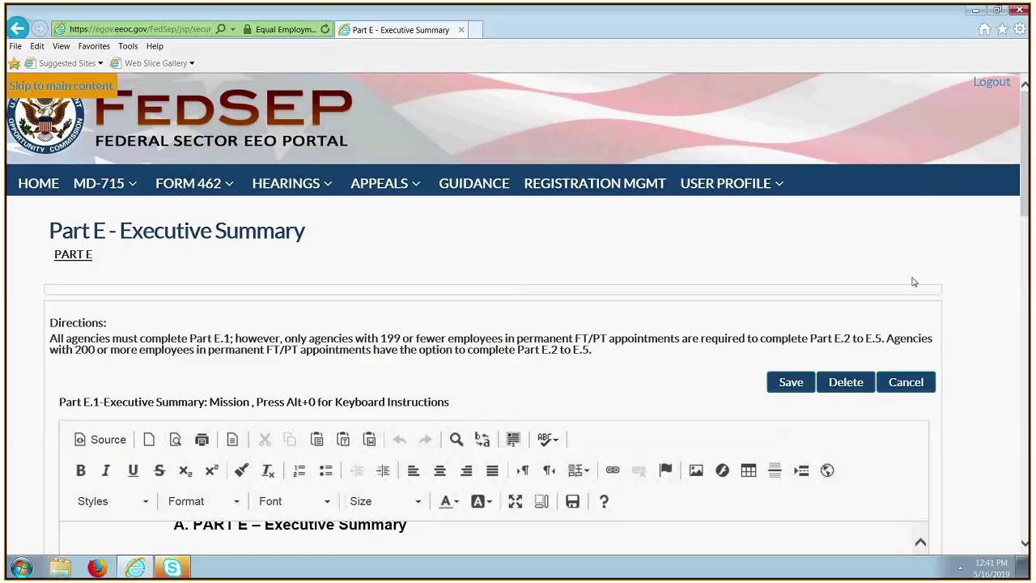
{"action": "scroll", "coordinate": [768, 422], "scroll_direction": "down", "scroll_amount": 1}
{"action": "scroll", "coordinate": [763, 455], "scroll_direction": "down", "scroll_amount": 2}
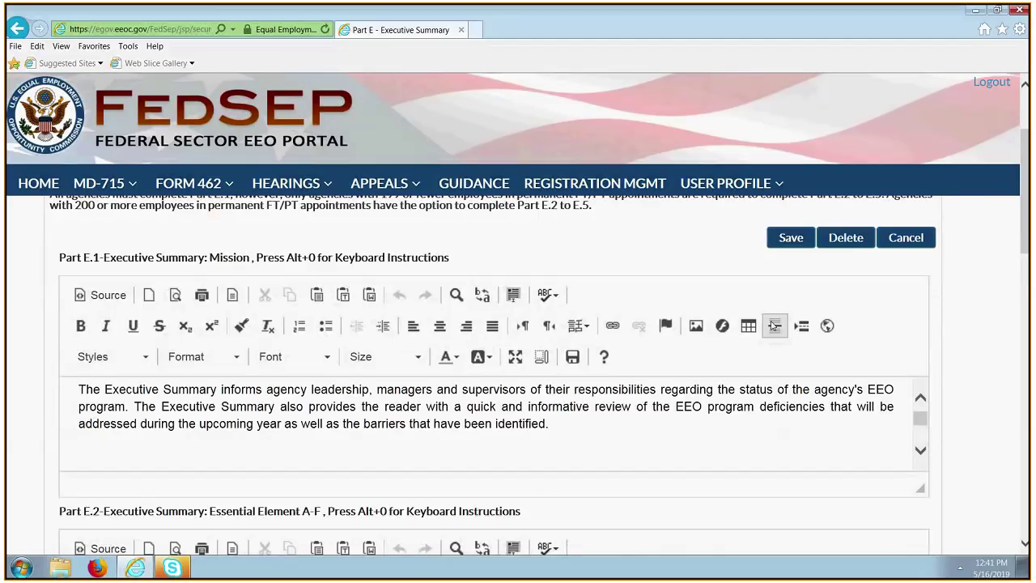
{"action": "scroll", "coordinate": [657, 450], "scroll_direction": "down", "scroll_amount": 2}
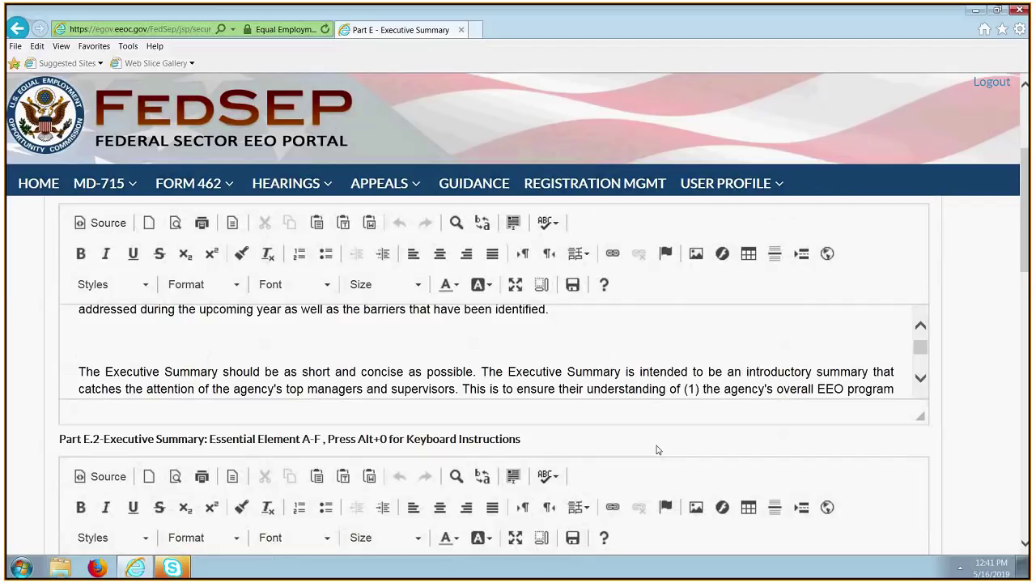
{"action": "scroll", "coordinate": [964, 383], "scroll_direction": "up", "scroll_amount": 2}
{"action": "scroll", "coordinate": [964, 383], "scroll_direction": "down", "scroll_amount": 10}
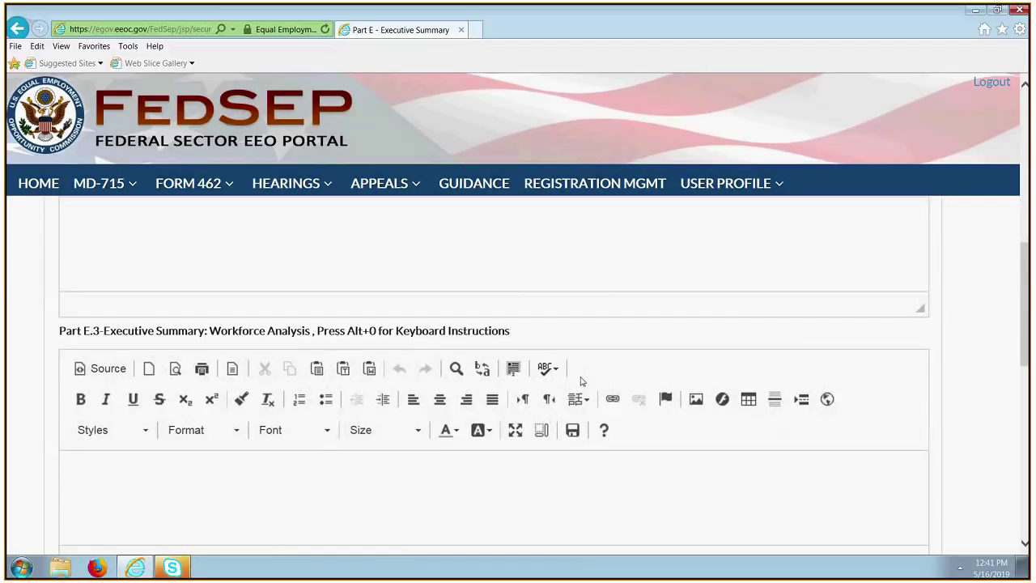
{"action": "scroll", "coordinate": [749, 300], "scroll_direction": "up", "scroll_amount": 2}
{"action": "left_click", "coordinate": [748, 293]}
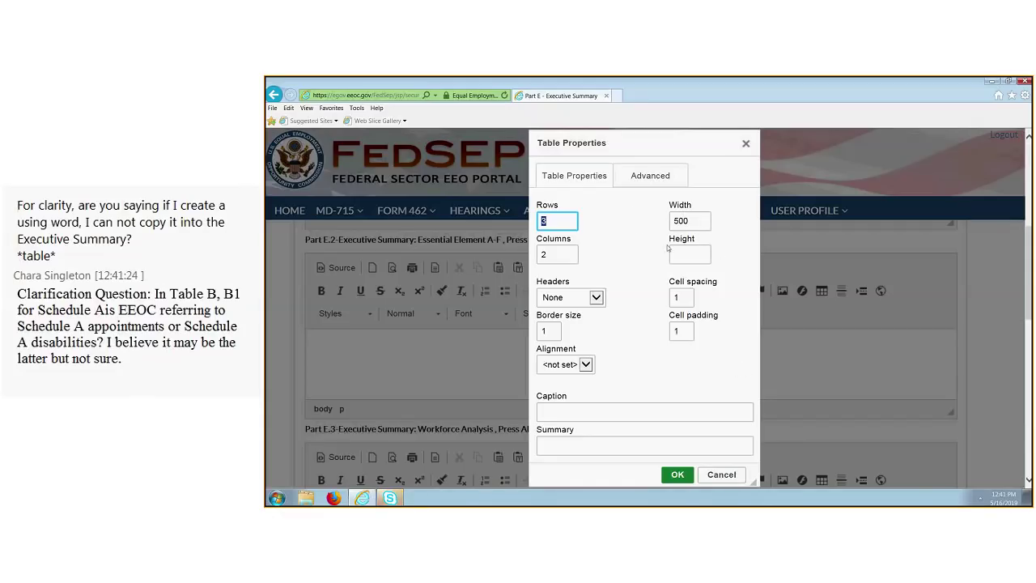
{"action": "left_click", "coordinate": [710, 478]}
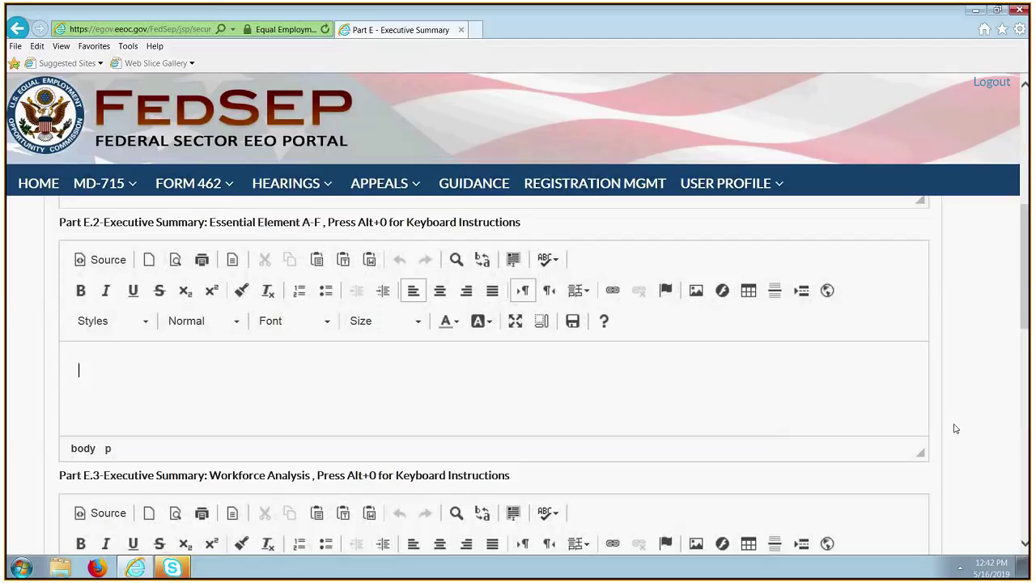
{"action": "scroll", "coordinate": [809, 421], "scroll_direction": "down", "scroll_amount": 5}
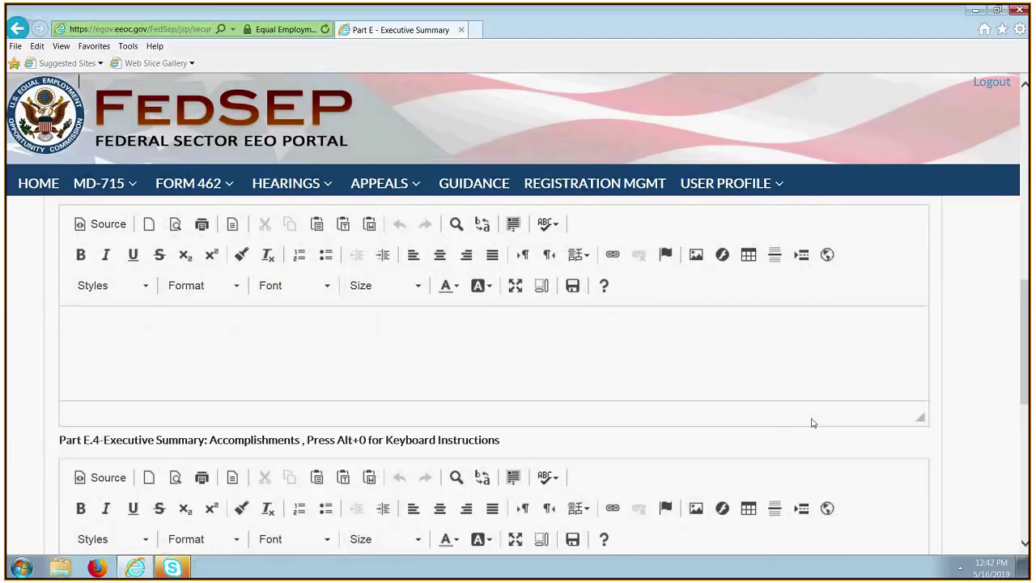
{"action": "scroll", "coordinate": [372, 367], "scroll_direction": "up", "scroll_amount": 1}
{"action": "scroll", "coordinate": [371, 367], "scroll_direction": "up", "scroll_amount": 7}
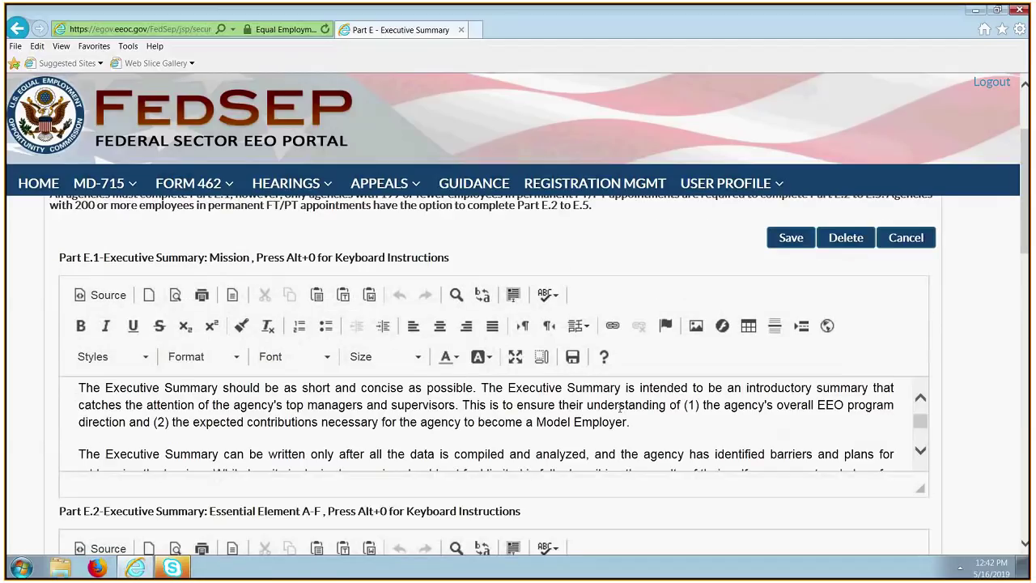
{"action": "scroll", "coordinate": [620, 409], "scroll_direction": "down", "scroll_amount": 6}
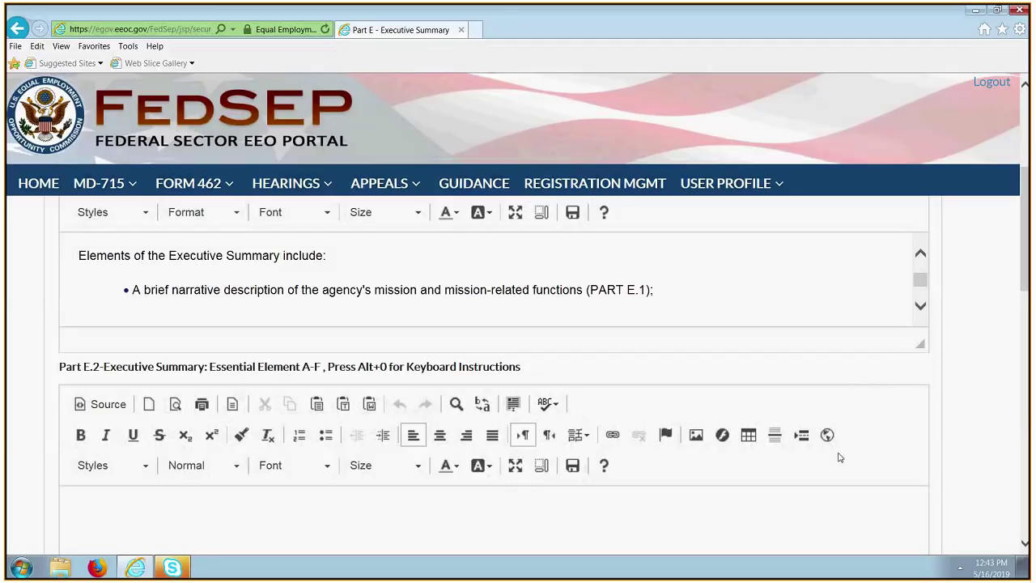
{"action": "scroll", "coordinate": [839, 458], "scroll_direction": "up", "scroll_amount": 2}
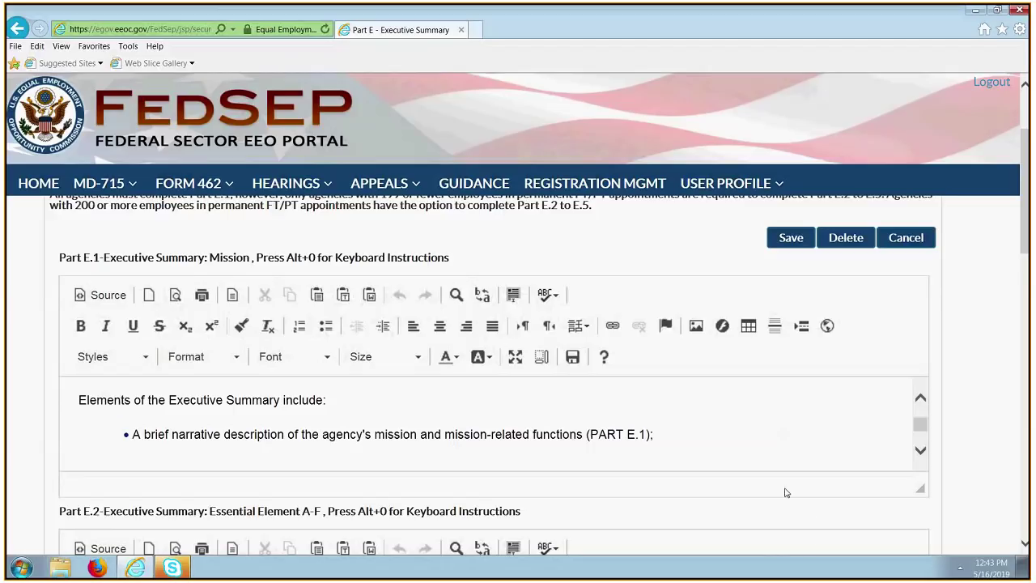
{"action": "scroll", "coordinate": [791, 546], "scroll_direction": "down", "scroll_amount": 2}
{"action": "left_click", "coordinate": [793, 539]}
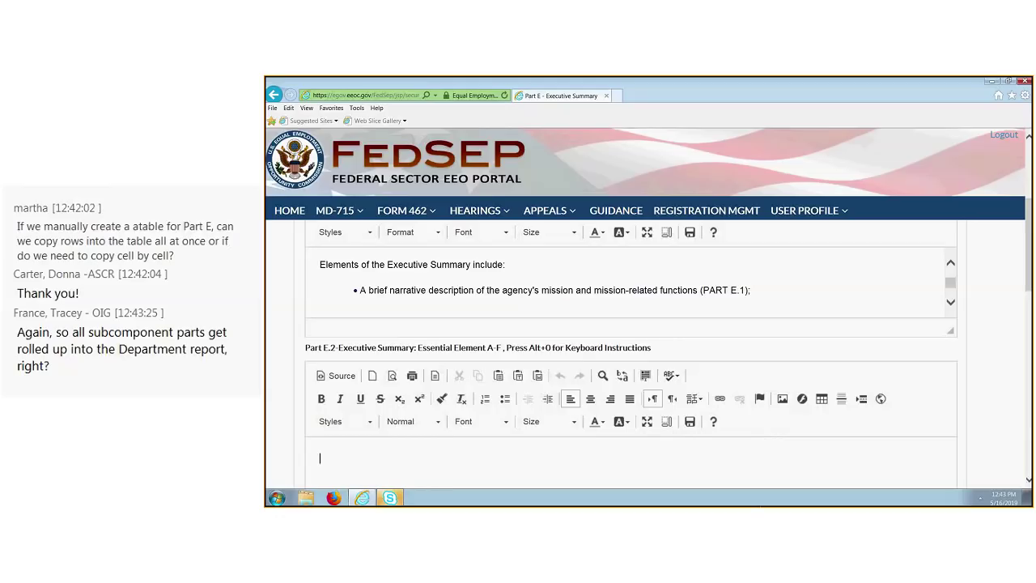
{"action": "scroll", "coordinate": [442, 318], "scroll_direction": "down", "scroll_amount": 2}
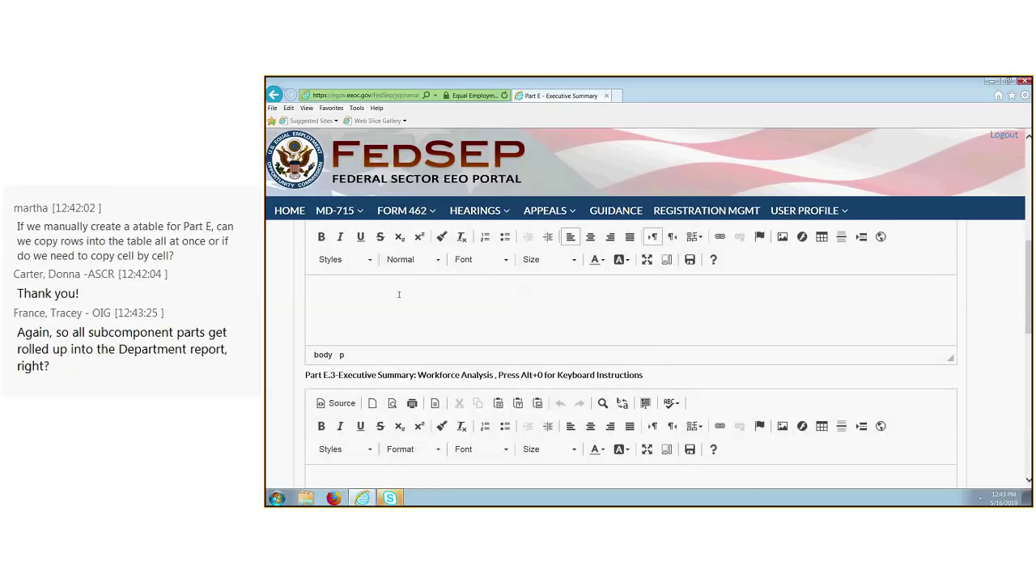
{"action": "scroll", "coordinate": [445, 314], "scroll_direction": "down", "scroll_amount": 1}
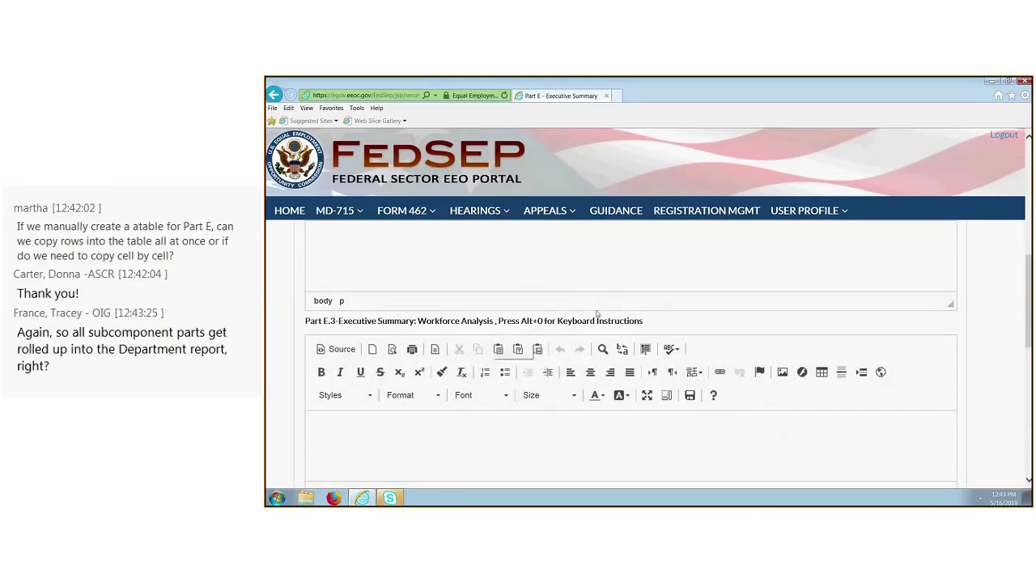
{"action": "scroll", "coordinate": [575, 272], "scroll_direction": "down", "scroll_amount": 2}
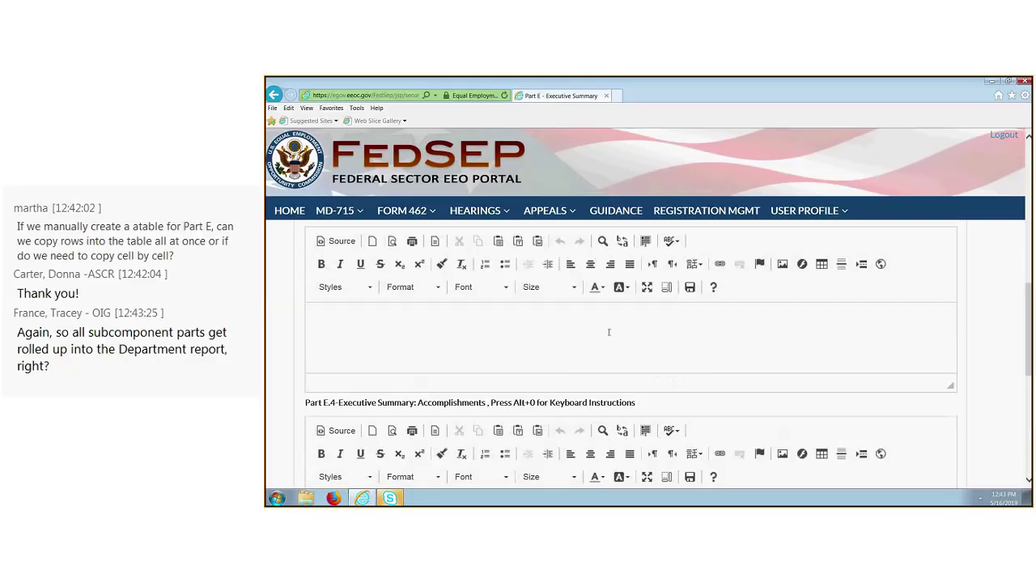
{"action": "scroll", "coordinate": [614, 328], "scroll_direction": "down", "scroll_amount": 2}
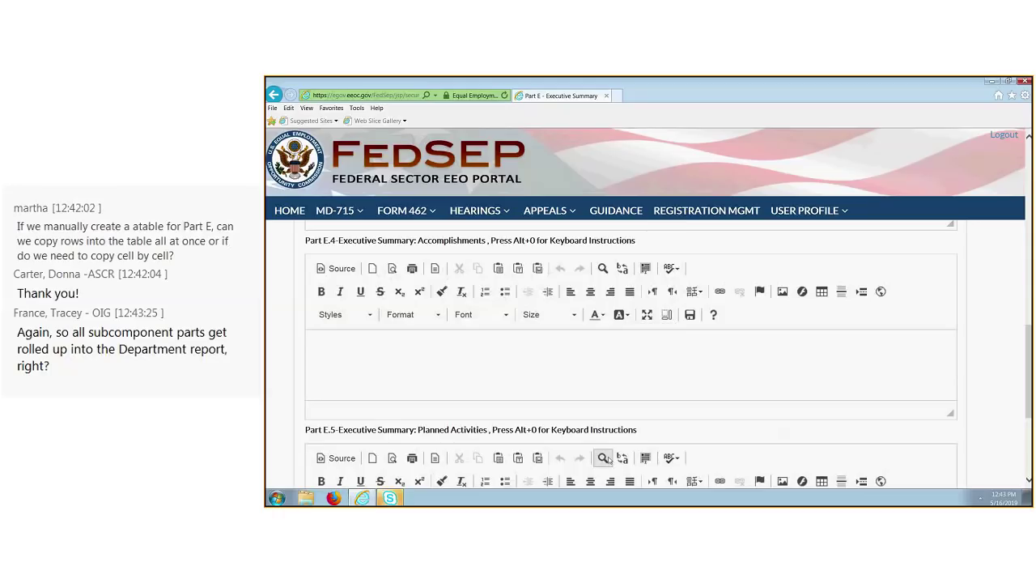
{"action": "scroll", "coordinate": [663, 381], "scroll_direction": "down", "scroll_amount": 1}
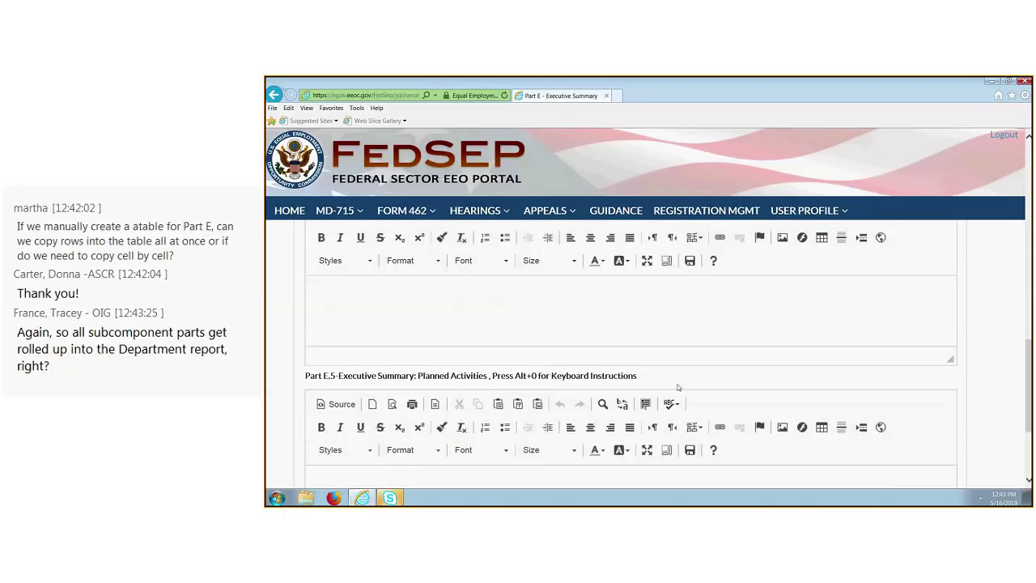
{"action": "scroll", "coordinate": [688, 390], "scroll_direction": "down", "scroll_amount": 2}
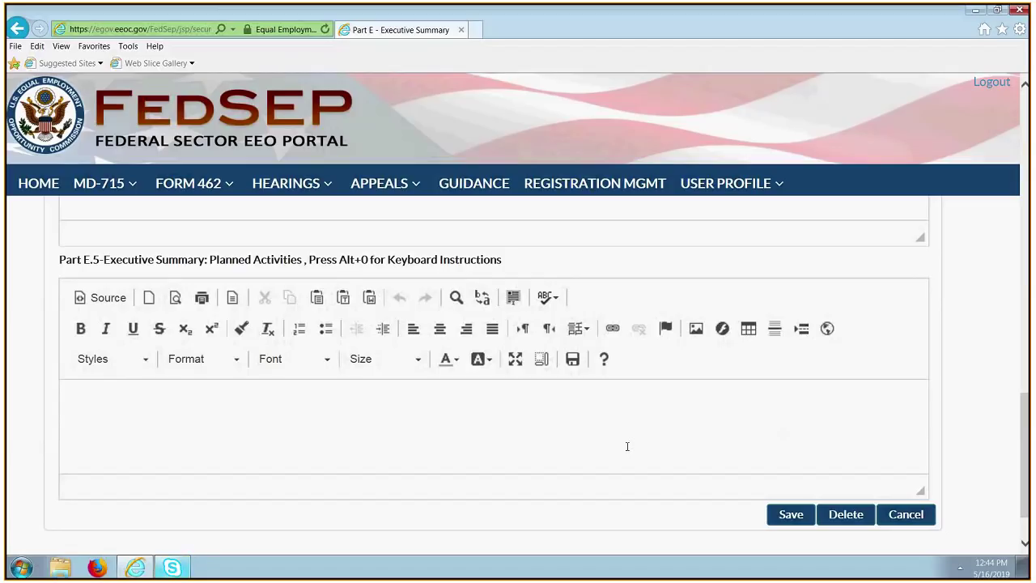
{"action": "scroll", "coordinate": [433, 310], "scroll_direction": "up", "scroll_amount": 1}
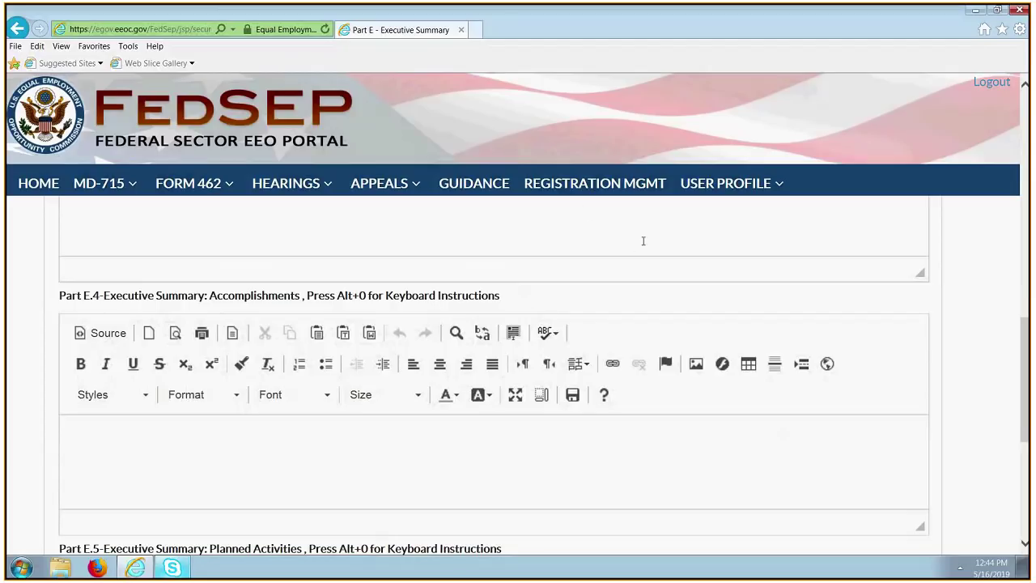
{"action": "scroll", "coordinate": [644, 240], "scroll_direction": "up", "scroll_amount": 3}
{"action": "scroll", "coordinate": [643, 245], "scroll_direction": "up", "scroll_amount": 1}
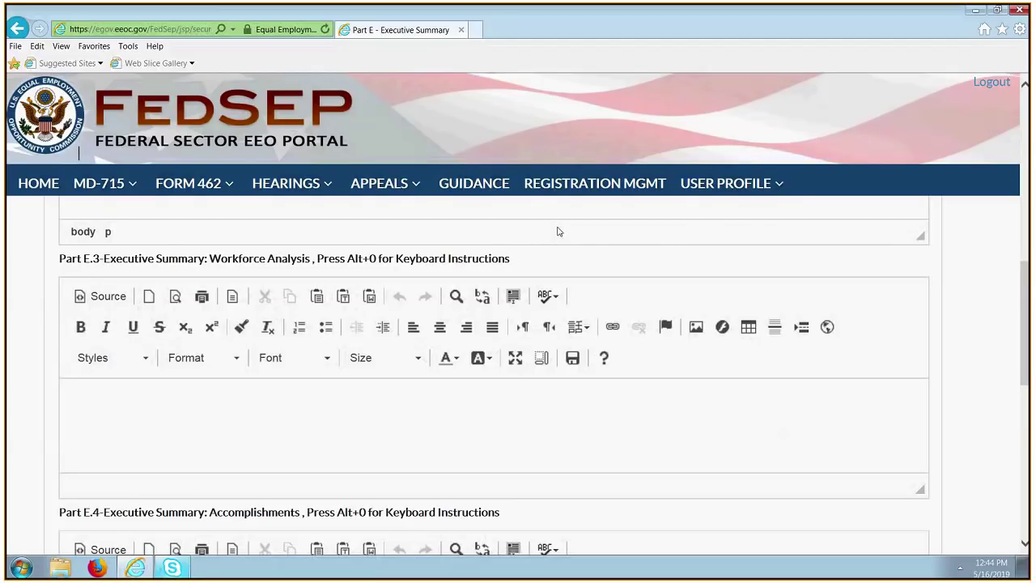
{"action": "scroll", "coordinate": [558, 232], "scroll_direction": "up", "scroll_amount": 3}
{"action": "left_click", "coordinate": [566, 270]}
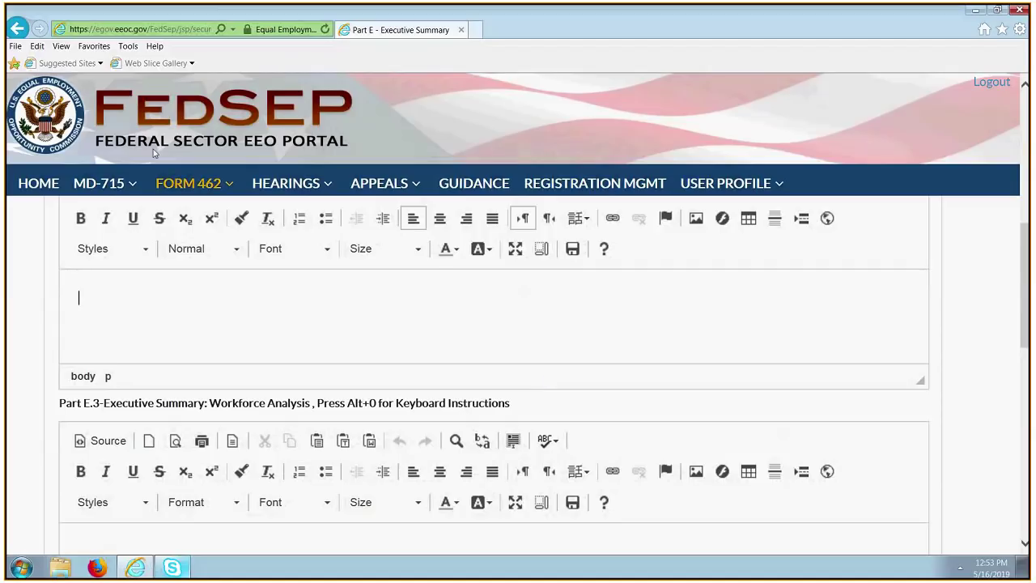
Navigate via MD-715 > Part Data to Part G - Self Assessment Checklist.
{"action": "left_click", "coordinate": [134, 186]}
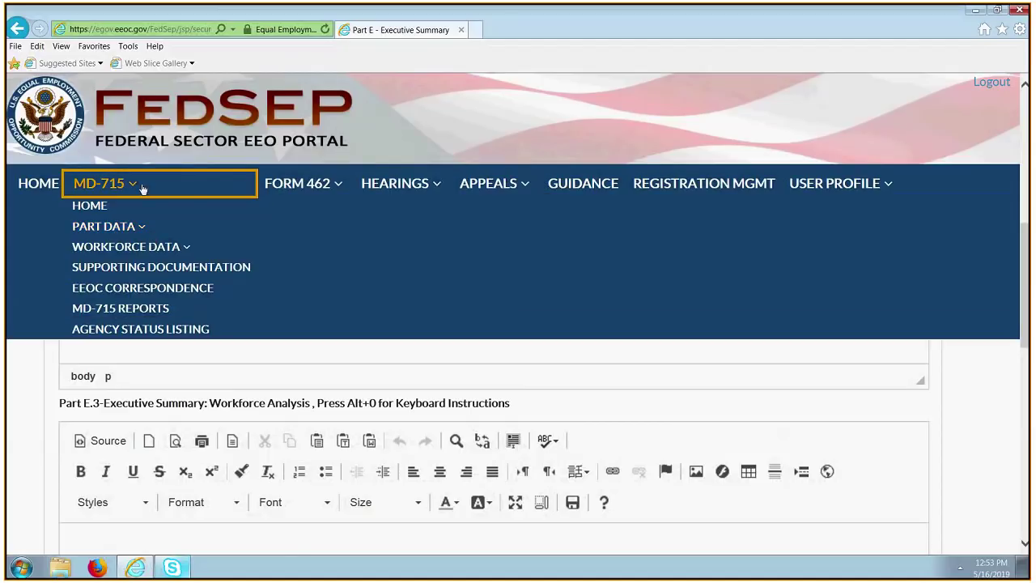
{"action": "left_click", "coordinate": [149, 228]}
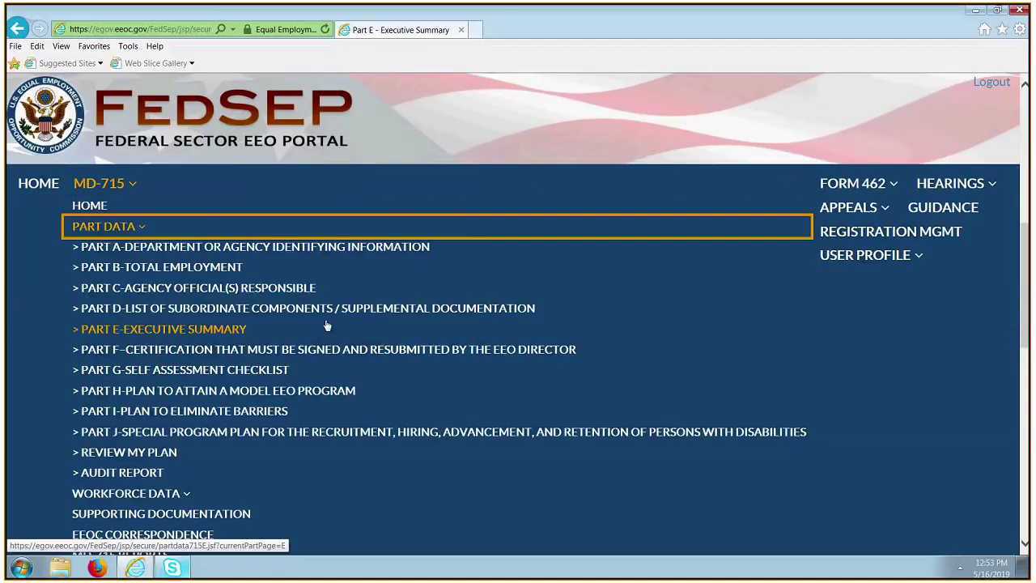
{"action": "left_click", "coordinate": [280, 371]}
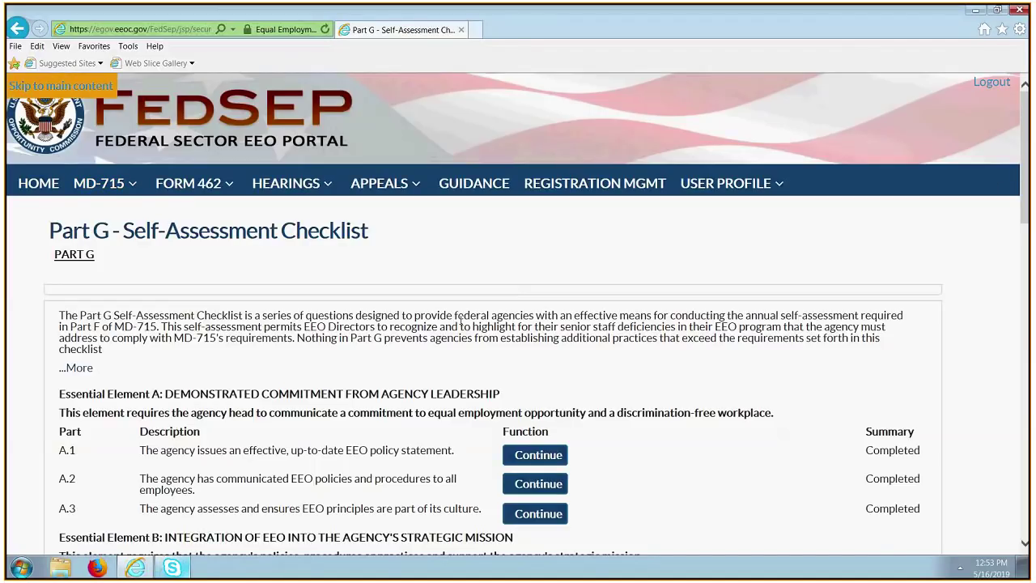
Review Part G items through Essential Element D, all Completed, and open item D.1's form.
{"action": "scroll", "coordinate": [537, 483], "scroll_direction": "down", "scroll_amount": 1}
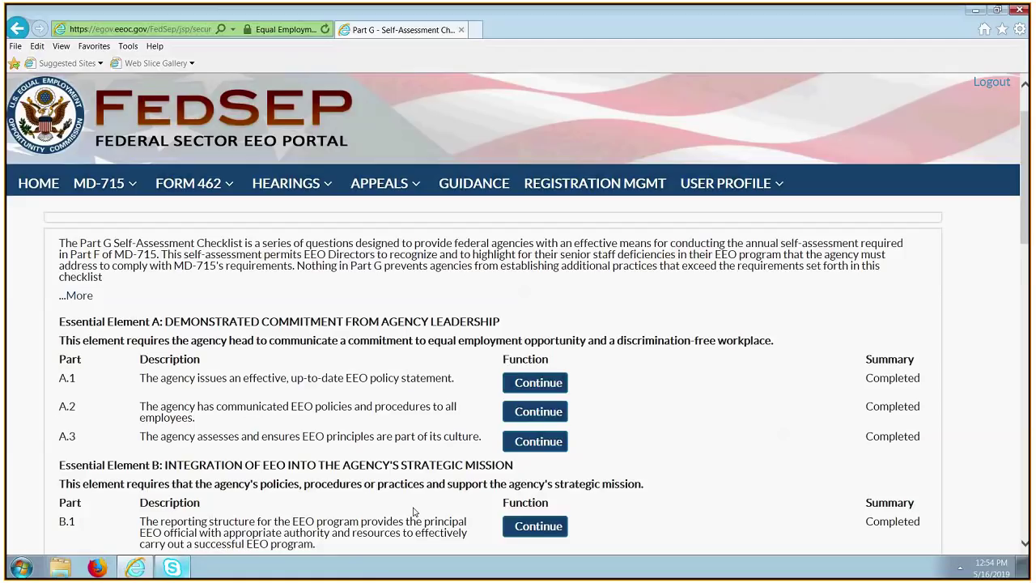
{"action": "scroll", "coordinate": [564, 418], "scroll_direction": "down", "scroll_amount": 2}
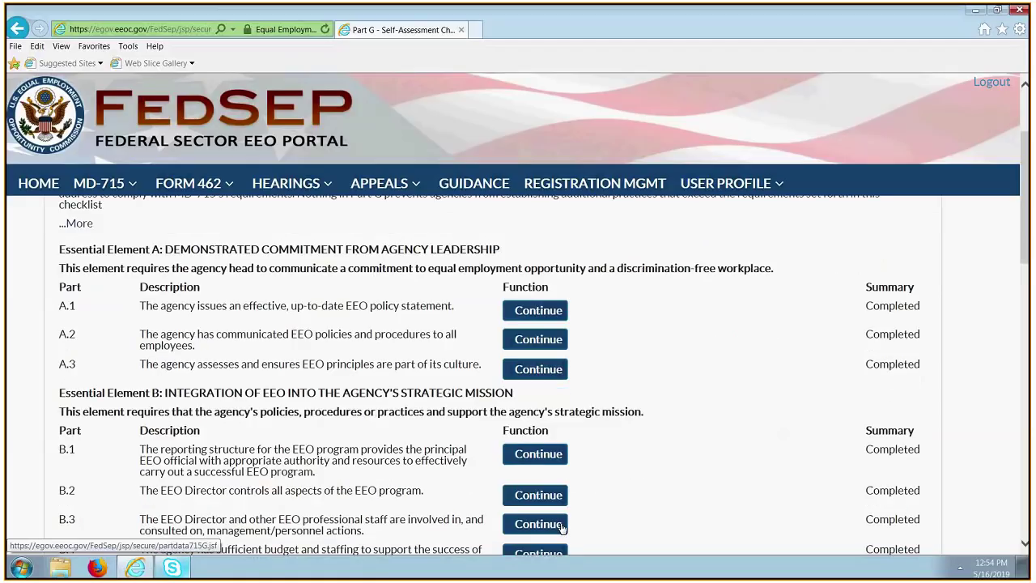
{"action": "scroll", "coordinate": [591, 481], "scroll_direction": "down", "scroll_amount": 4}
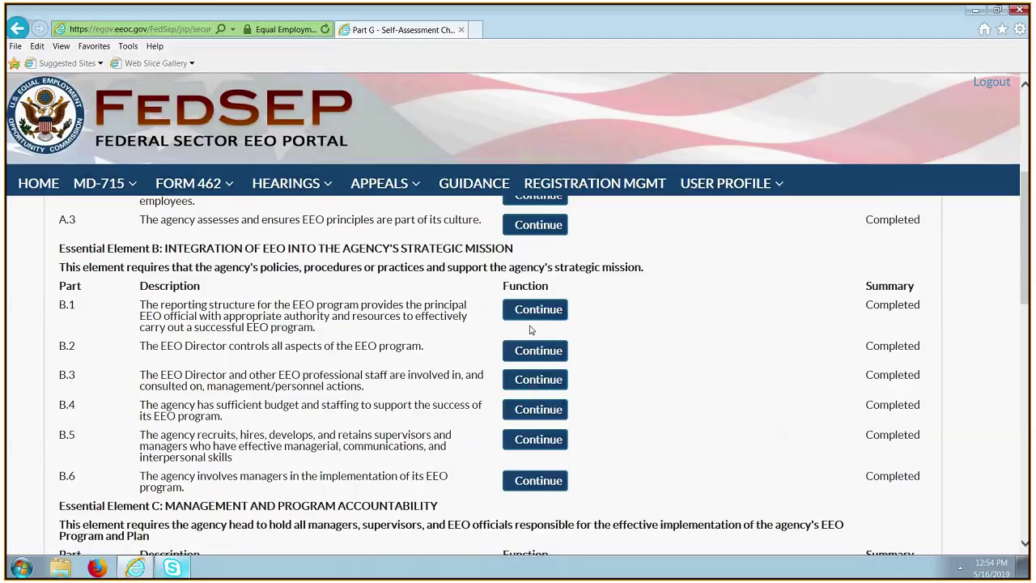
{"action": "scroll", "coordinate": [534, 328], "scroll_direction": "up", "scroll_amount": 3}
{"action": "scroll", "coordinate": [544, 325], "scroll_direction": "up", "scroll_amount": 1}
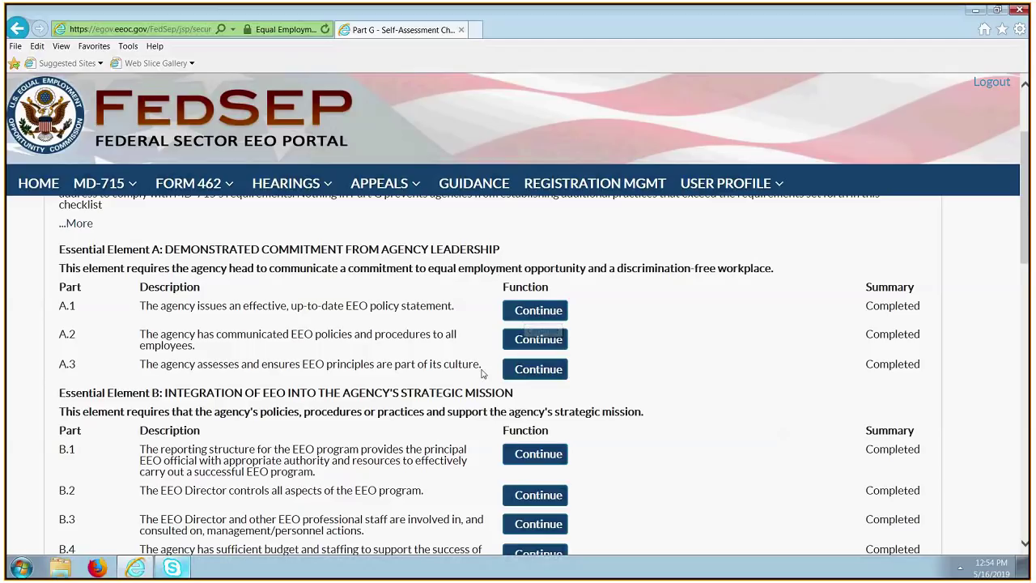
{"action": "scroll", "coordinate": [464, 431], "scroll_direction": "down", "scroll_amount": 2}
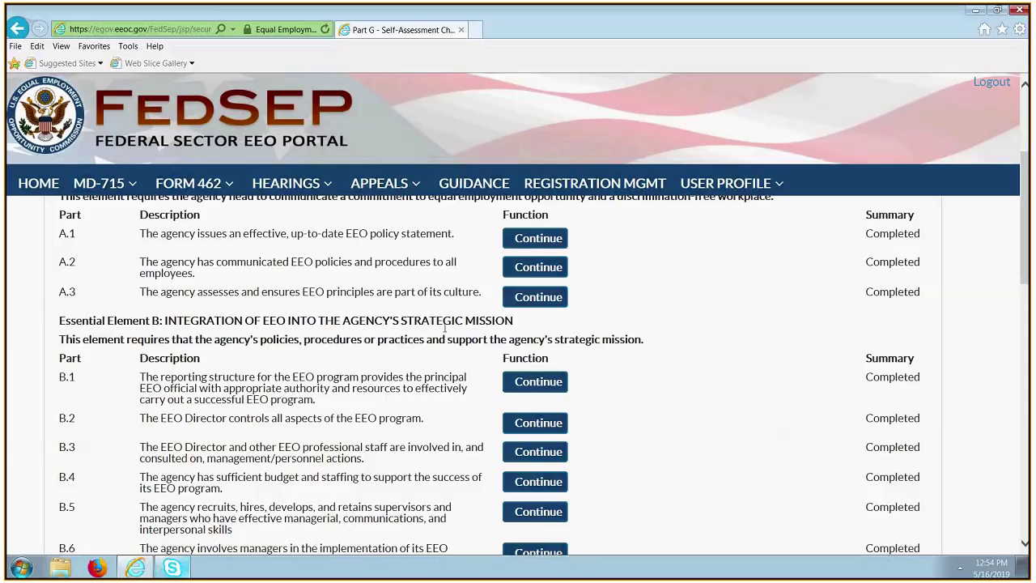
{"action": "scroll", "coordinate": [551, 312], "scroll_direction": "down", "scroll_amount": 2}
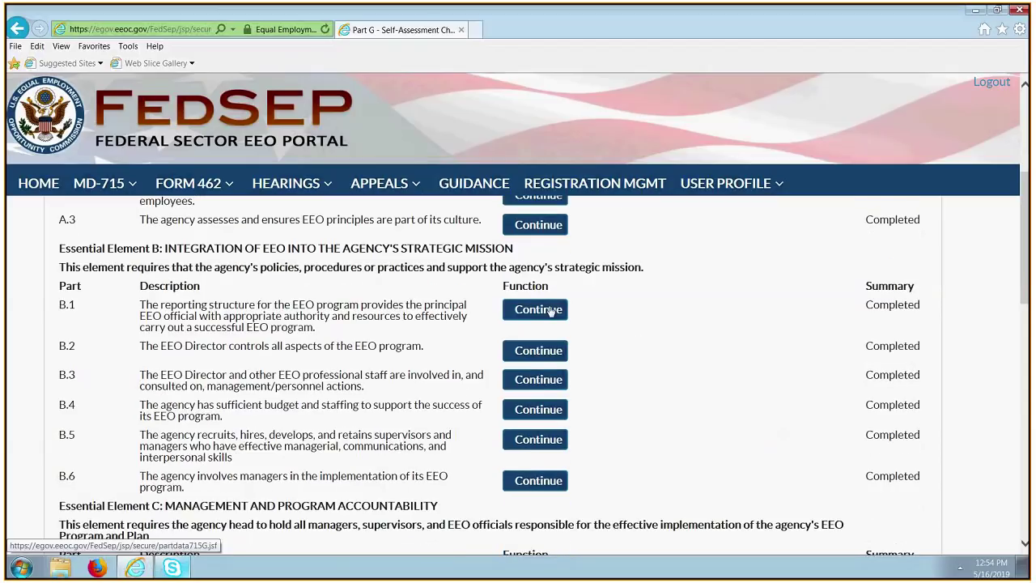
{"action": "scroll", "coordinate": [545, 466], "scroll_direction": "down", "scroll_amount": 3}
{"action": "scroll", "coordinate": [545, 465], "scroll_direction": "down", "scroll_amount": 1}
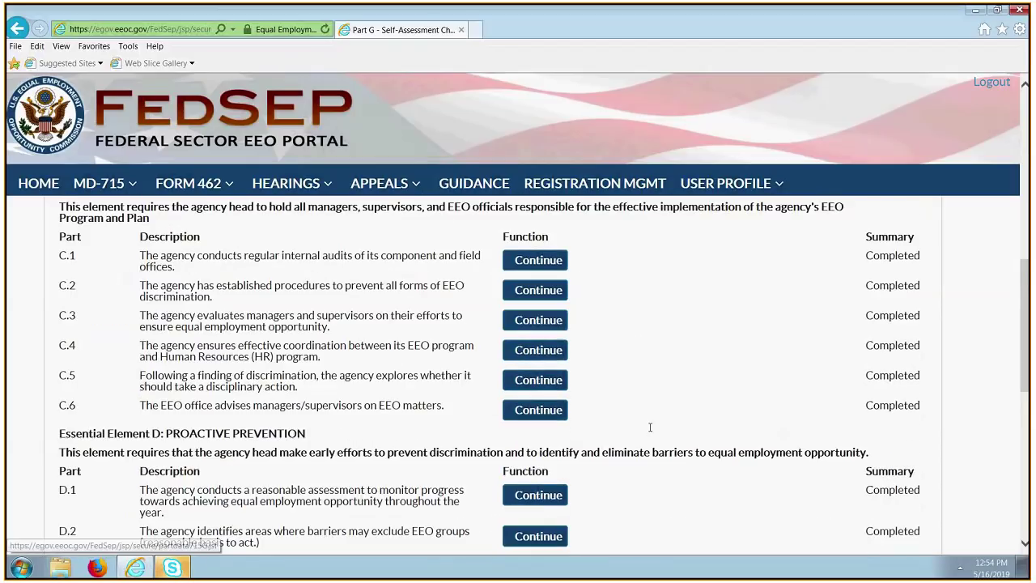
{"action": "scroll", "coordinate": [650, 427], "scroll_direction": "down", "scroll_amount": 2}
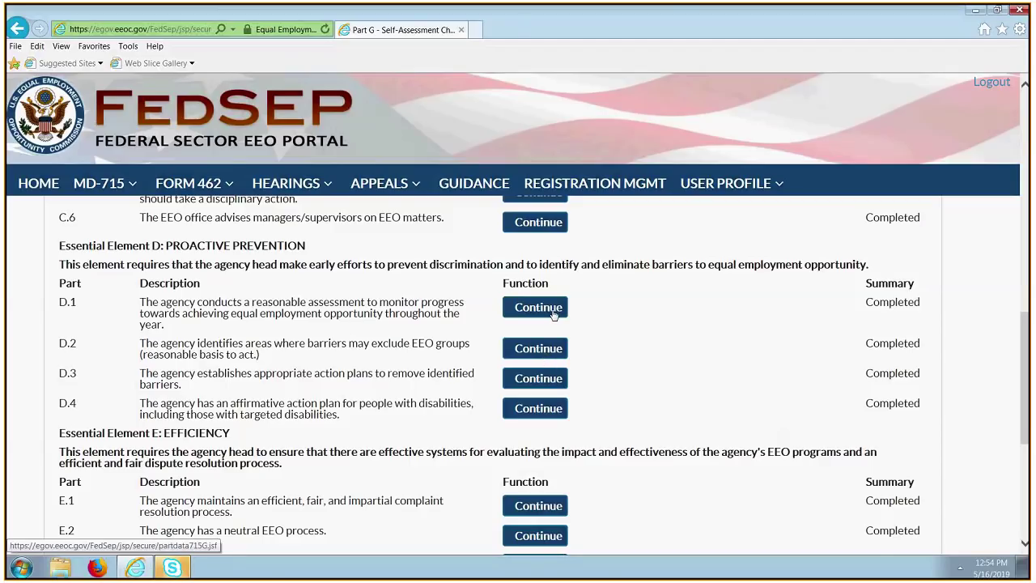
{"action": "left_click", "coordinate": [553, 314]}
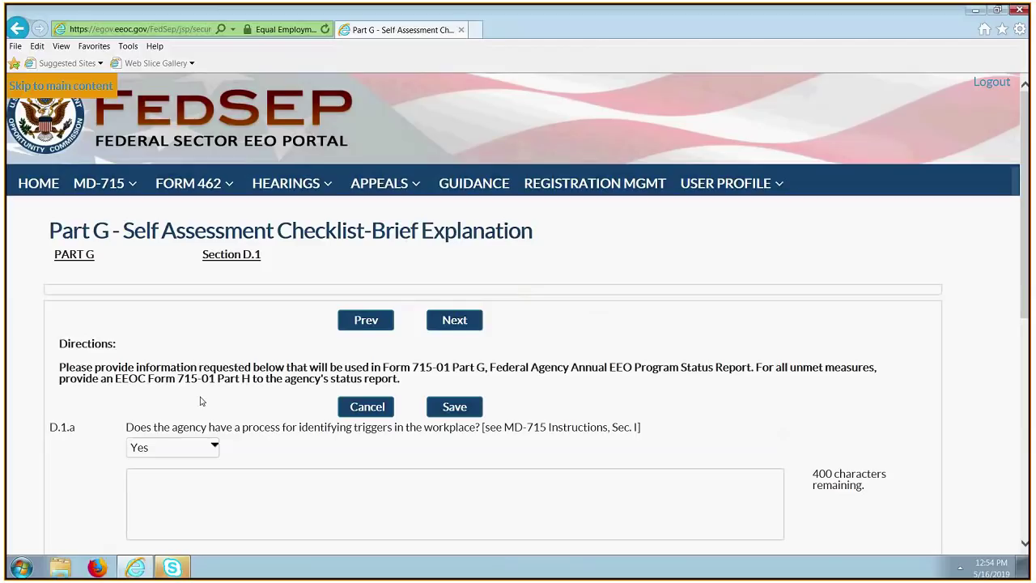
Keep D.1.a answered Yes, leaving its comment empty.
{"action": "scroll", "coordinate": [598, 463], "scroll_direction": "down", "scroll_amount": 1}
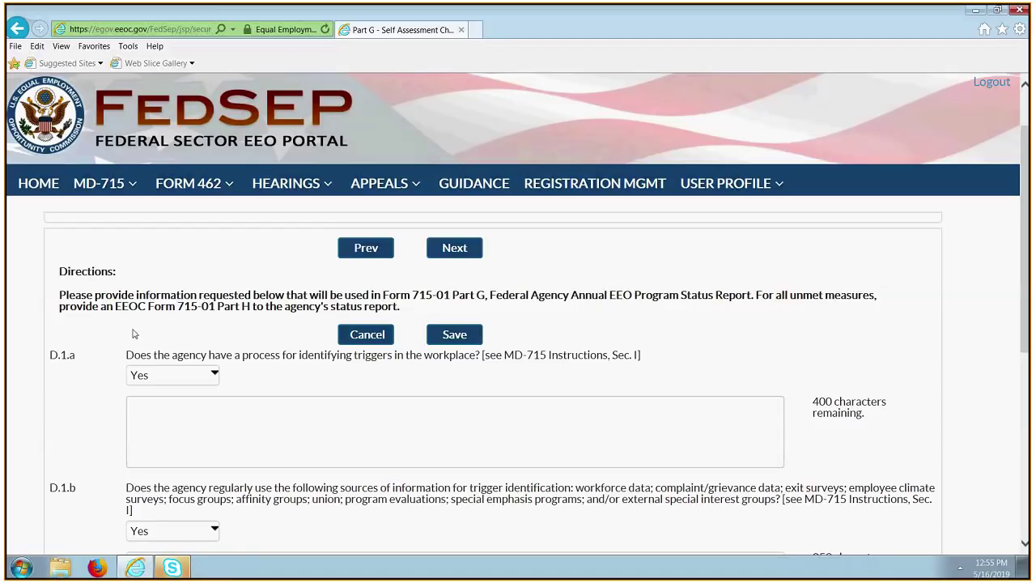
{"action": "left_click", "coordinate": [212, 375]}
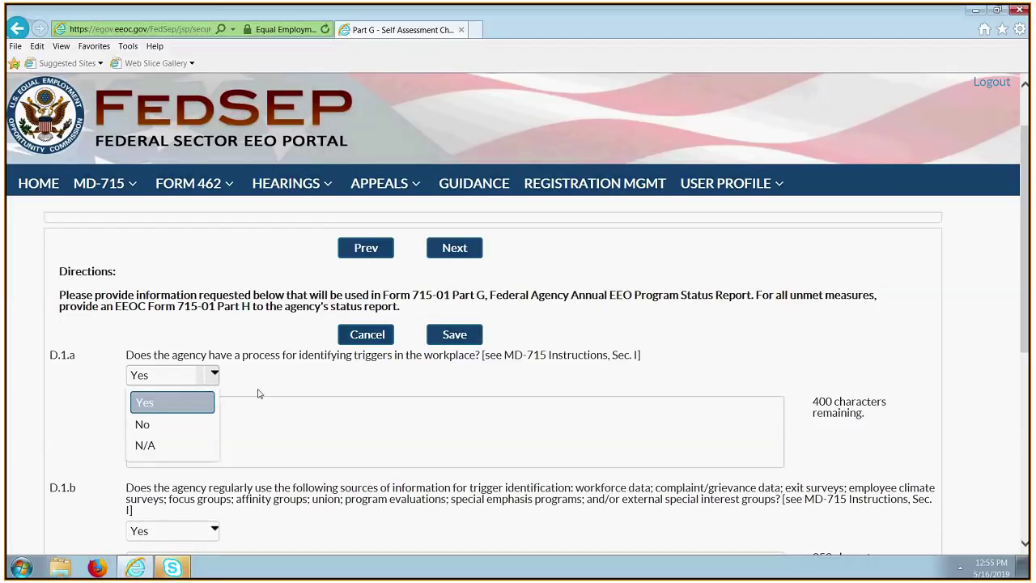
{"action": "left_click", "coordinate": [289, 402]}
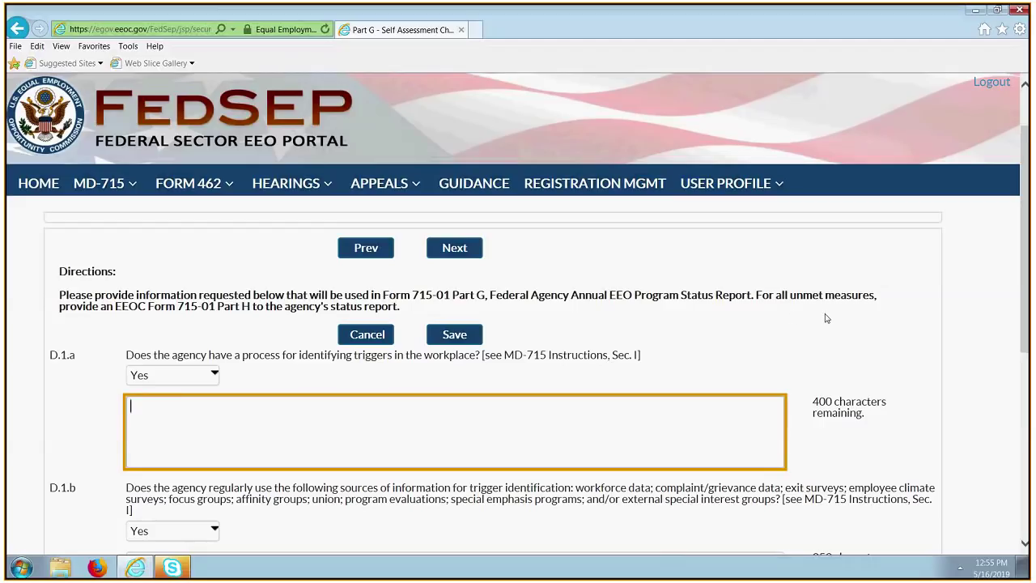
{"action": "scroll", "coordinate": [865, 316], "scroll_direction": "down", "scroll_amount": 1}
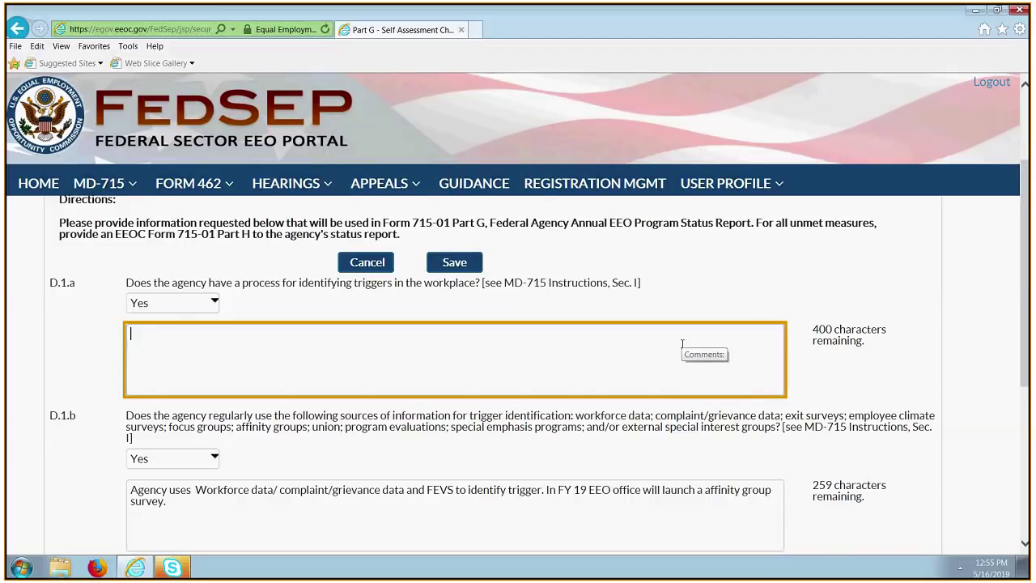
Review D.1.b and D.1.c, which is answered No with the note 'HR is exploring Exit Survey options'.
{"action": "scroll", "coordinate": [681, 356], "scroll_direction": "down", "scroll_amount": 1}
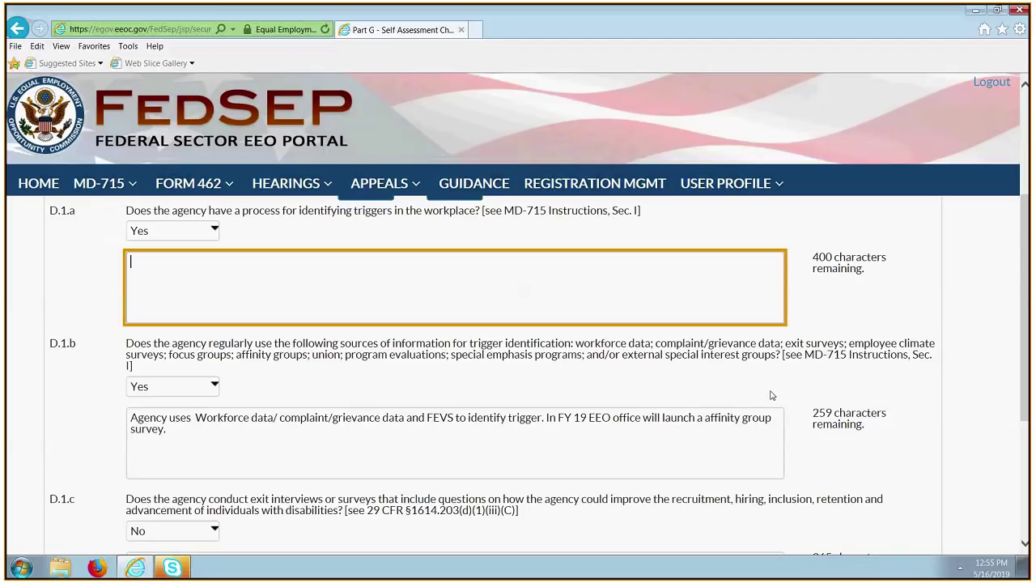
{"action": "scroll", "coordinate": [772, 394], "scroll_direction": "down", "scroll_amount": 1}
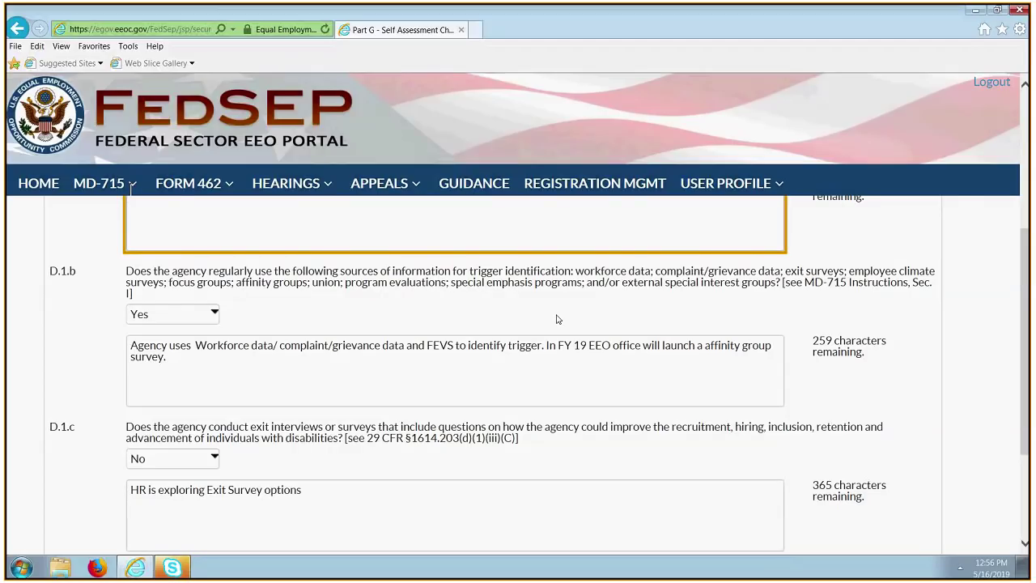
{"action": "scroll", "coordinate": [607, 356], "scroll_direction": "down", "scroll_amount": 1}
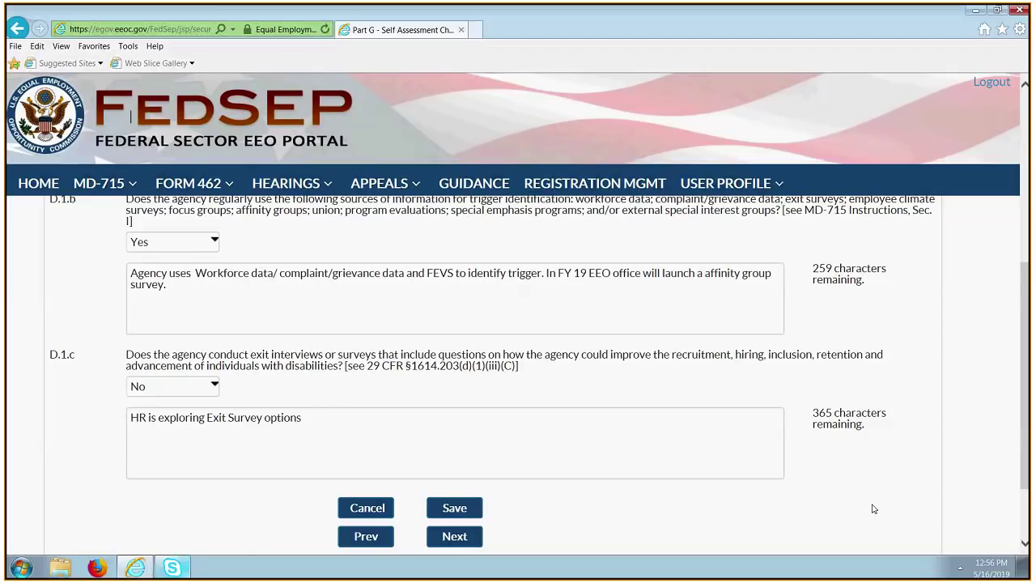
Save the D.1 answers, recheck the form, and save again until 'Saved Part G For D.1' appears.
{"action": "left_click", "coordinate": [471, 509]}
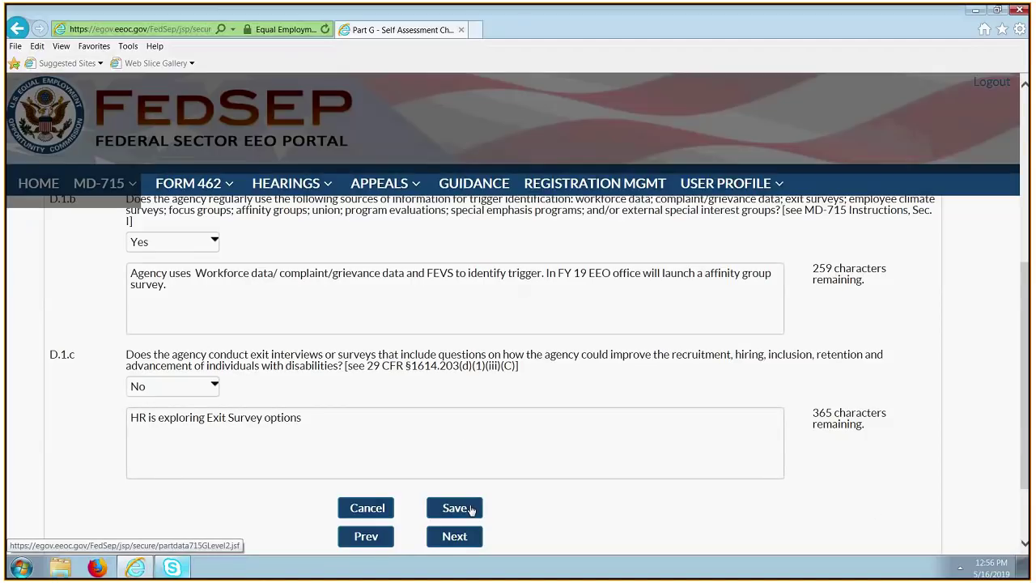
{"action": "scroll", "coordinate": [824, 521], "scroll_direction": "down", "scroll_amount": 1}
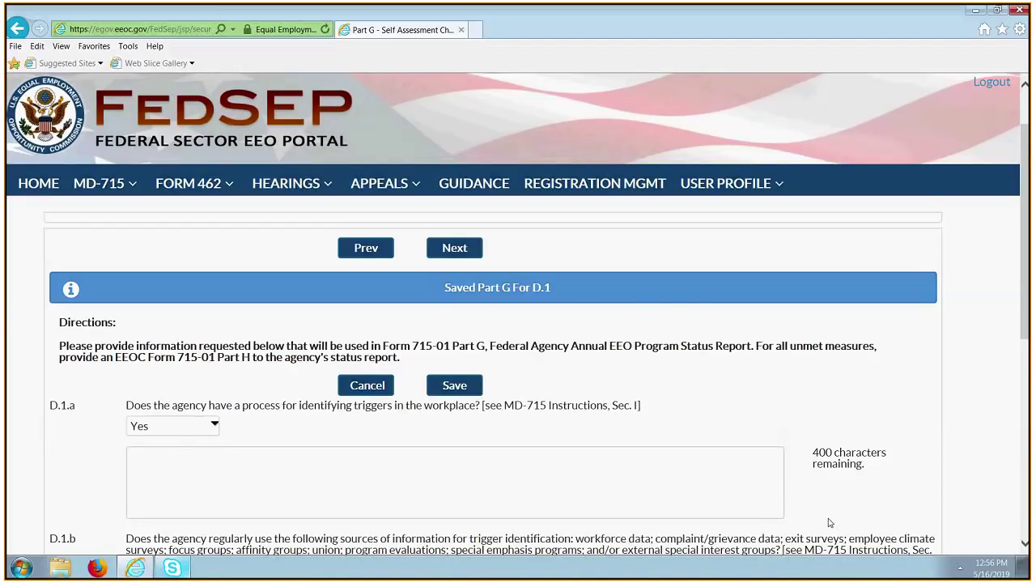
{"action": "scroll", "coordinate": [829, 522], "scroll_direction": "down", "scroll_amount": 1}
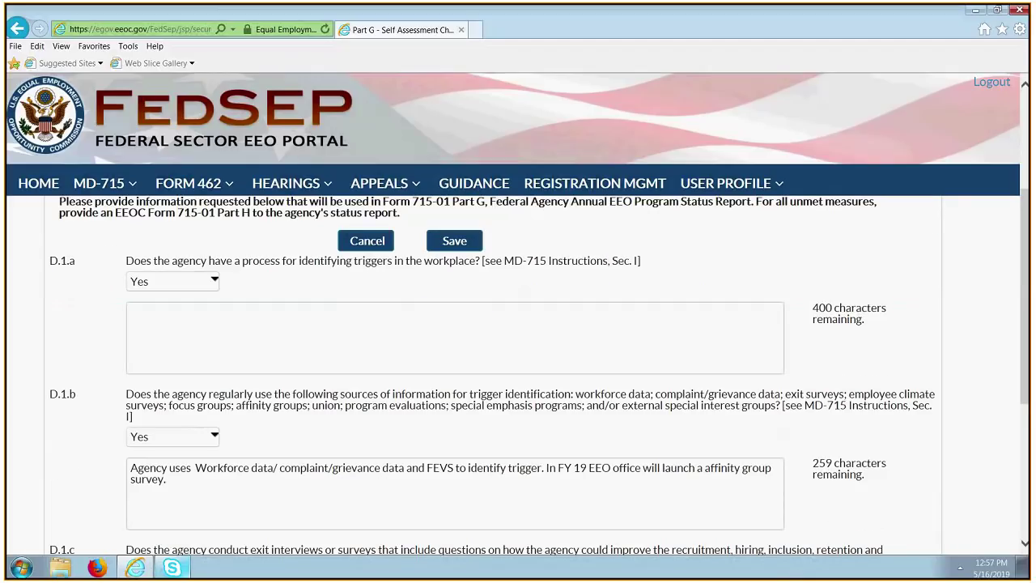
{"action": "scroll", "coordinate": [785, 520], "scroll_direction": "down", "scroll_amount": 3}
{"action": "scroll", "coordinate": [792, 519], "scroll_direction": "up", "scroll_amount": 3}
{"action": "left_click", "coordinate": [454, 240]}
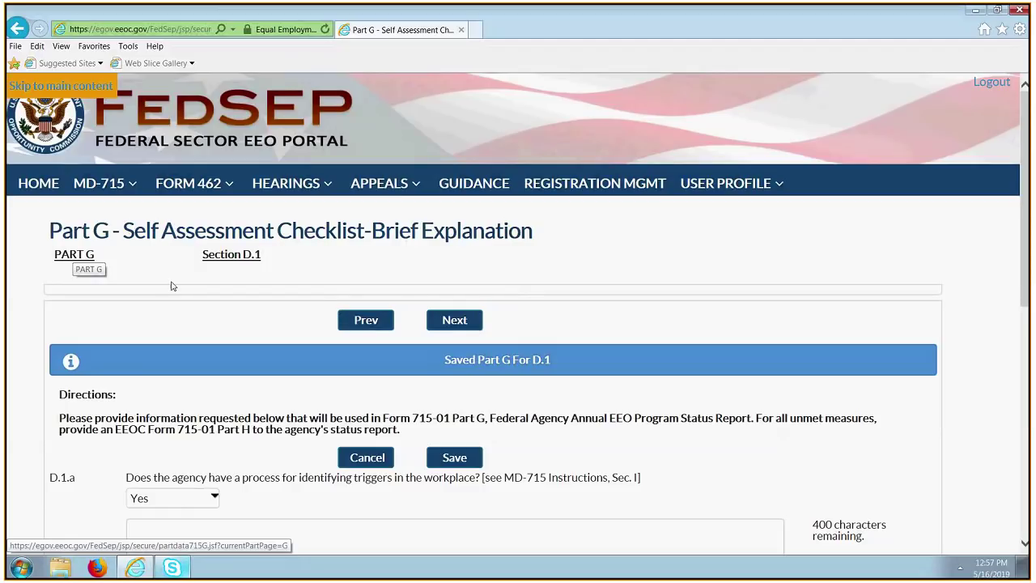
Return to the Part G checklist and confirm items through F.3 read Completed.
{"action": "left_click", "coordinate": [74, 254]}
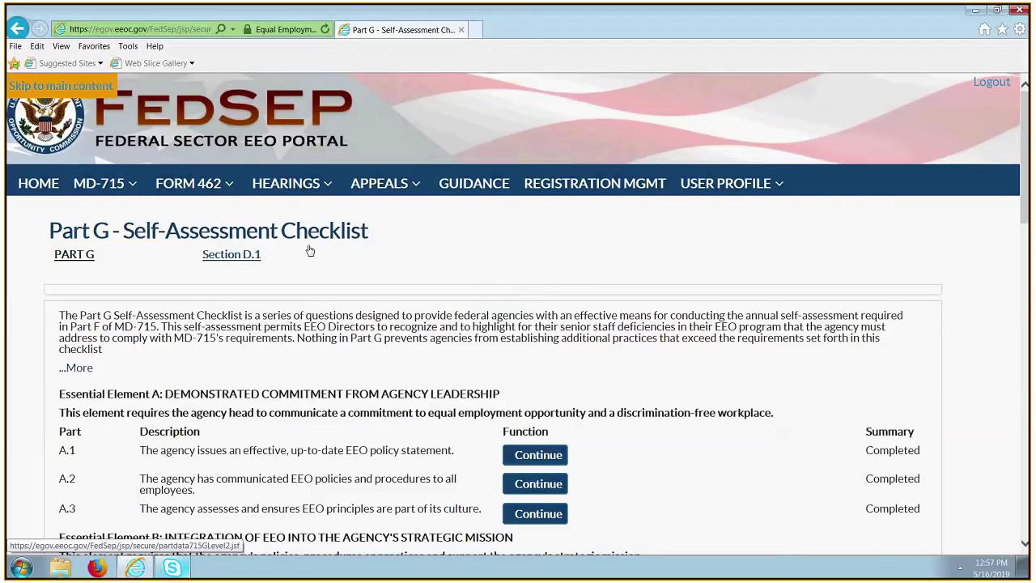
{"action": "scroll", "coordinate": [644, 375], "scroll_direction": "down", "scroll_amount": 3}
{"action": "scroll", "coordinate": [644, 376], "scroll_direction": "down", "scroll_amount": 6}
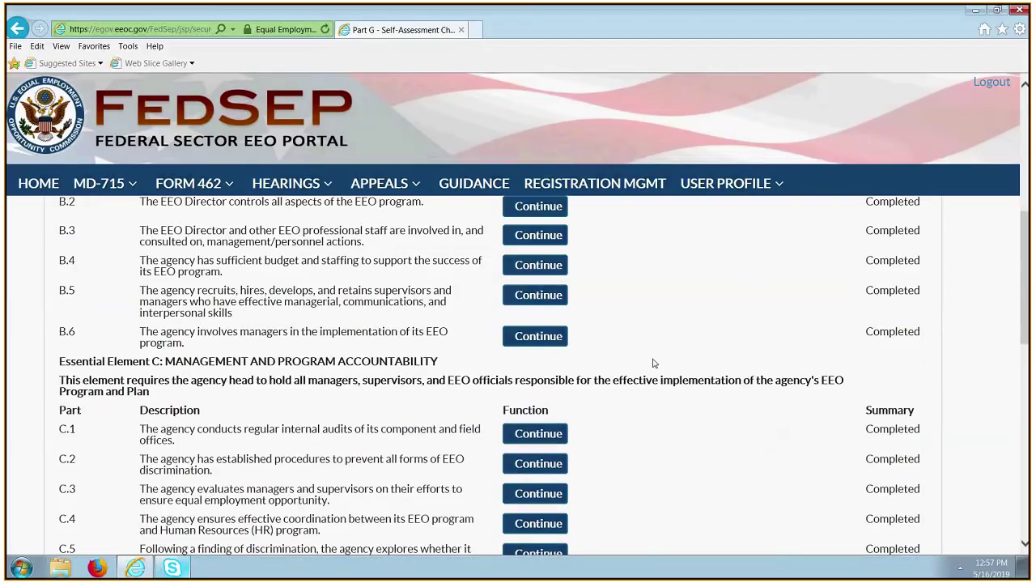
{"action": "scroll", "coordinate": [653, 363], "scroll_direction": "down", "scroll_amount": 3}
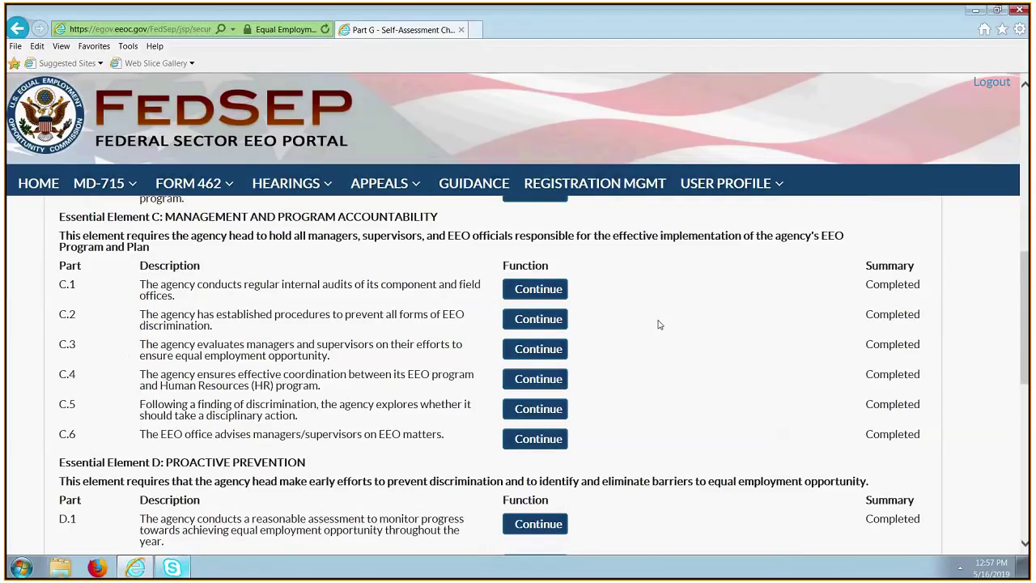
{"action": "scroll", "coordinate": [663, 339], "scroll_direction": "down", "scroll_amount": 4}
{"action": "scroll", "coordinate": [669, 353], "scroll_direction": "down", "scroll_amount": 2}
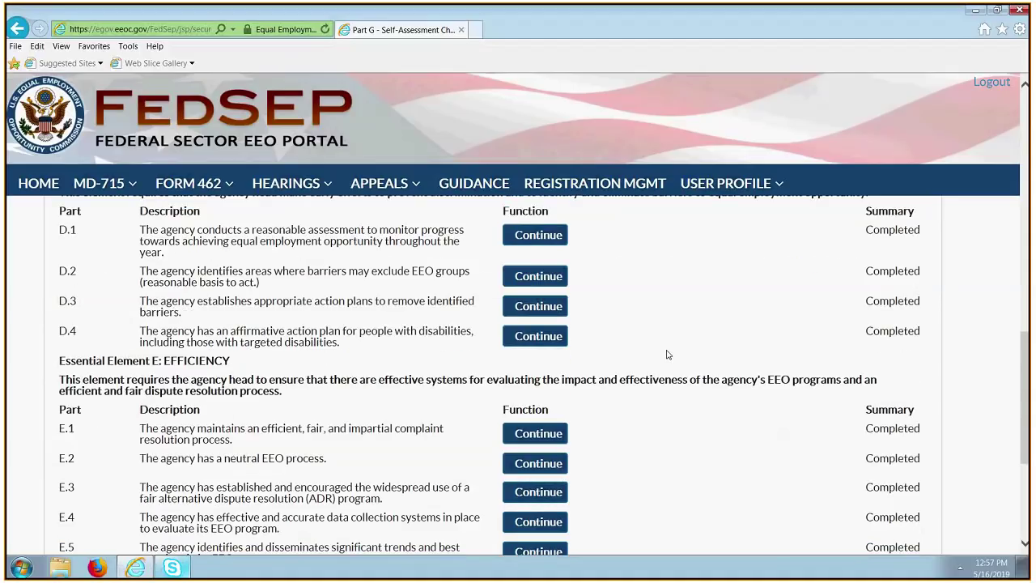
{"action": "scroll", "coordinate": [668, 365], "scroll_direction": "down", "scroll_amount": 3}
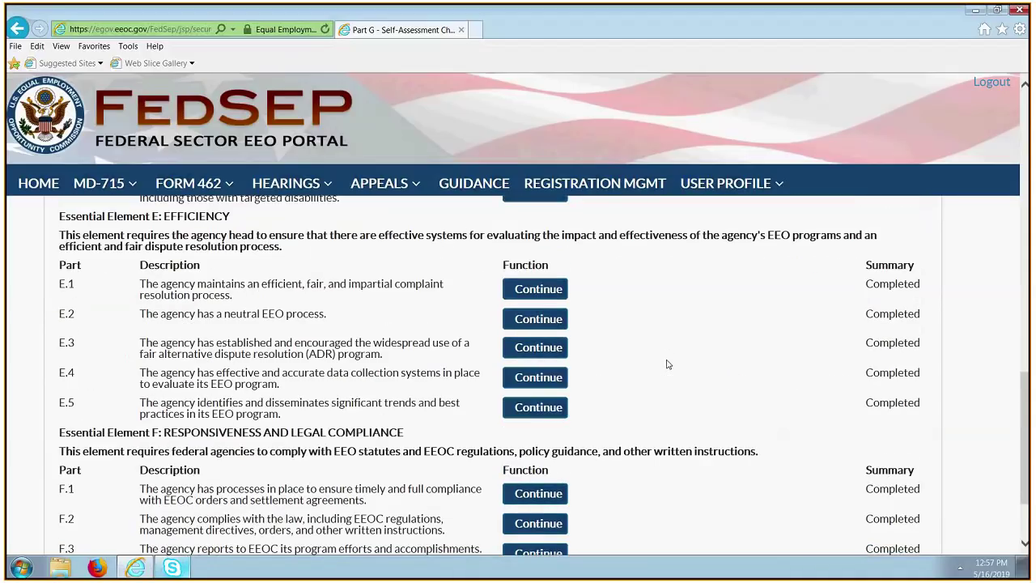
{"action": "scroll", "coordinate": [669, 365], "scroll_direction": "down", "scroll_amount": 2}
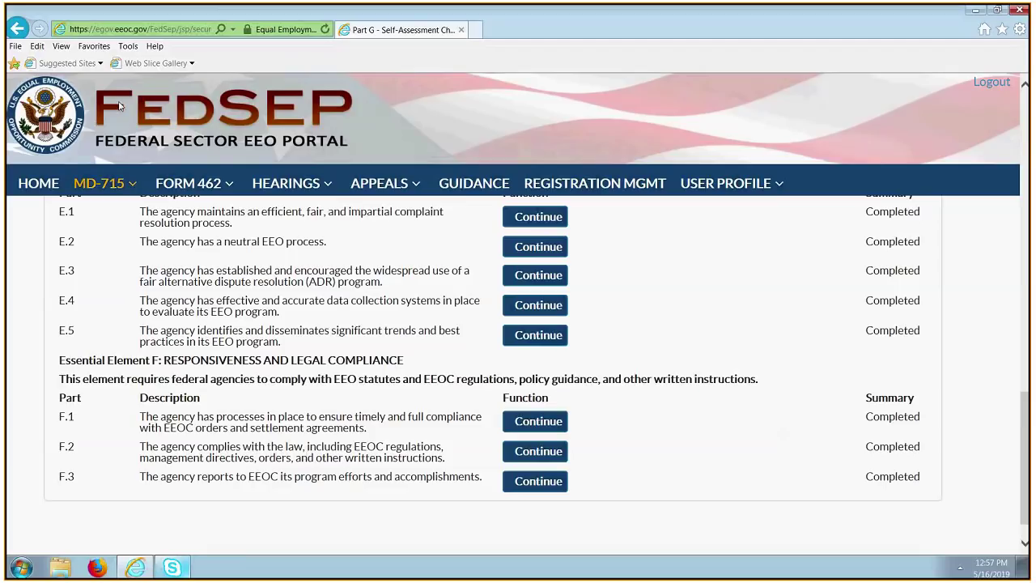
Go to MD-715 Part H, the Plan to Attain a Model EEO Program.
{"action": "left_click", "coordinate": [99, 183]}
{"action": "left_click", "coordinate": [106, 226]}
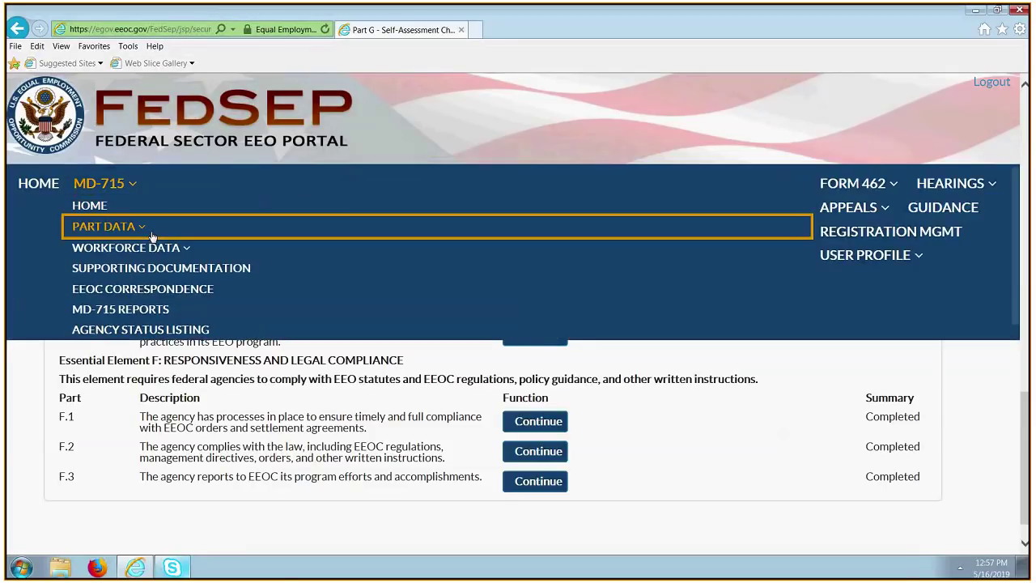
{"action": "left_click", "coordinate": [219, 391]}
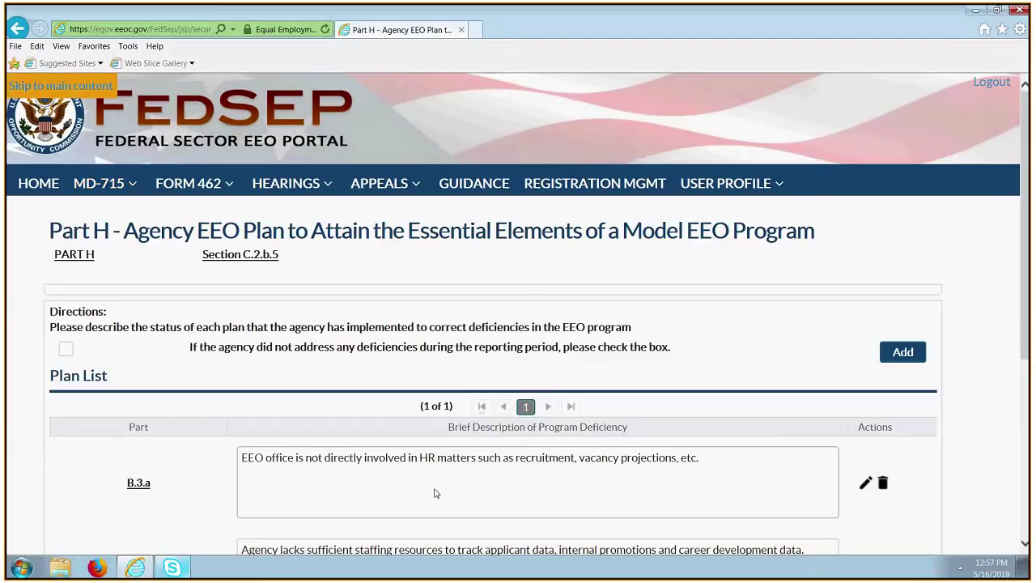
Open the Part G Self-Assessment Checklist and check that items B.1–B.6 are Completed.
{"action": "left_click", "coordinate": [132, 190]}
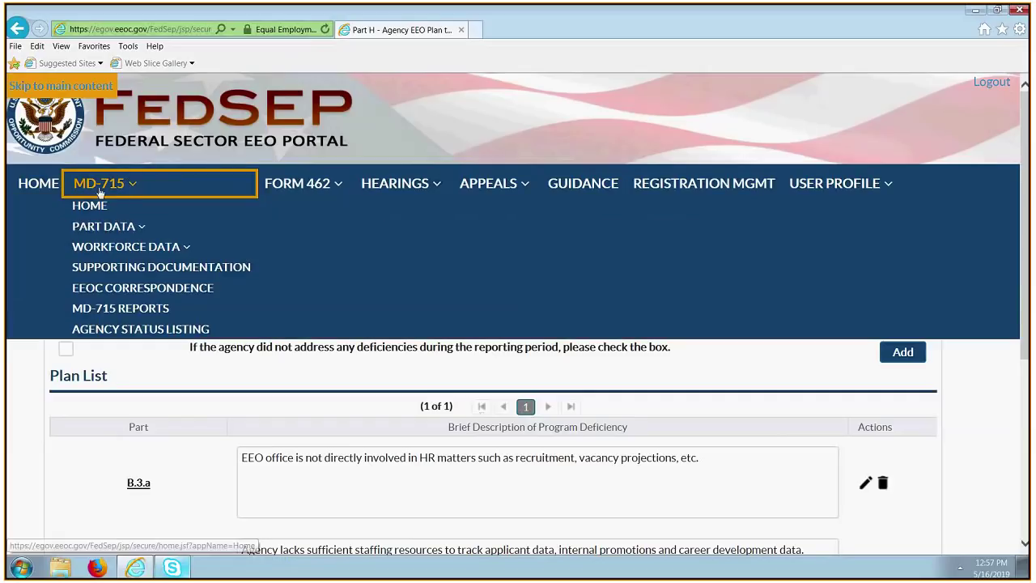
{"action": "left_click", "coordinate": [148, 227]}
{"action": "left_click", "coordinate": [296, 369]}
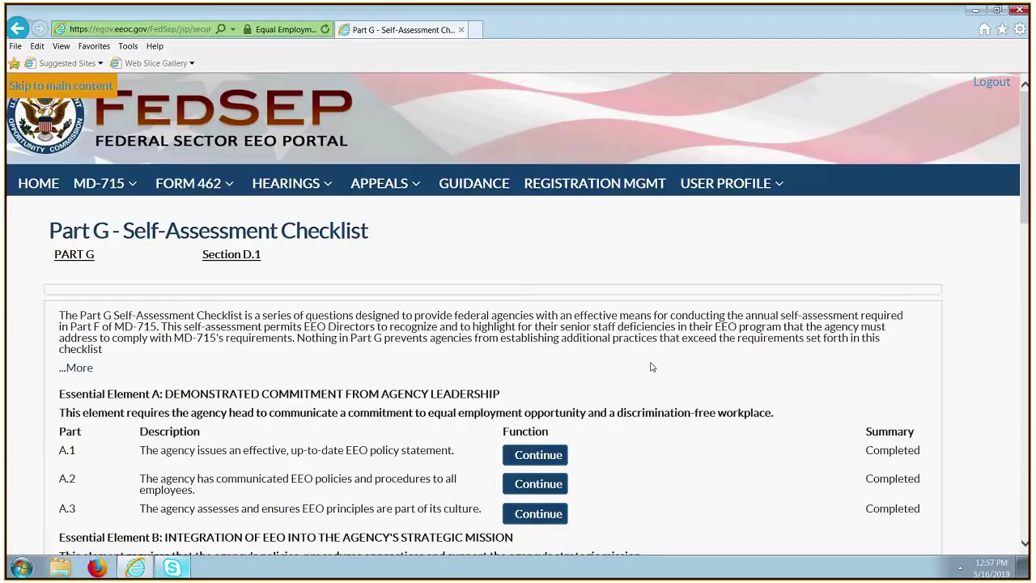
{"action": "scroll", "coordinate": [652, 367], "scroll_direction": "down", "scroll_amount": 3}
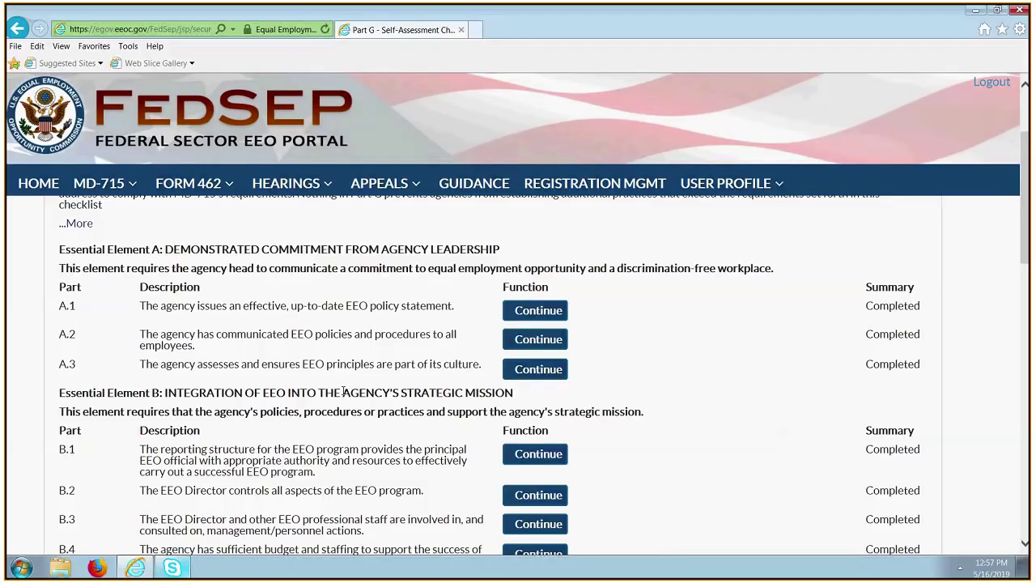
{"action": "scroll", "coordinate": [384, 537], "scroll_direction": "down", "scroll_amount": 3}
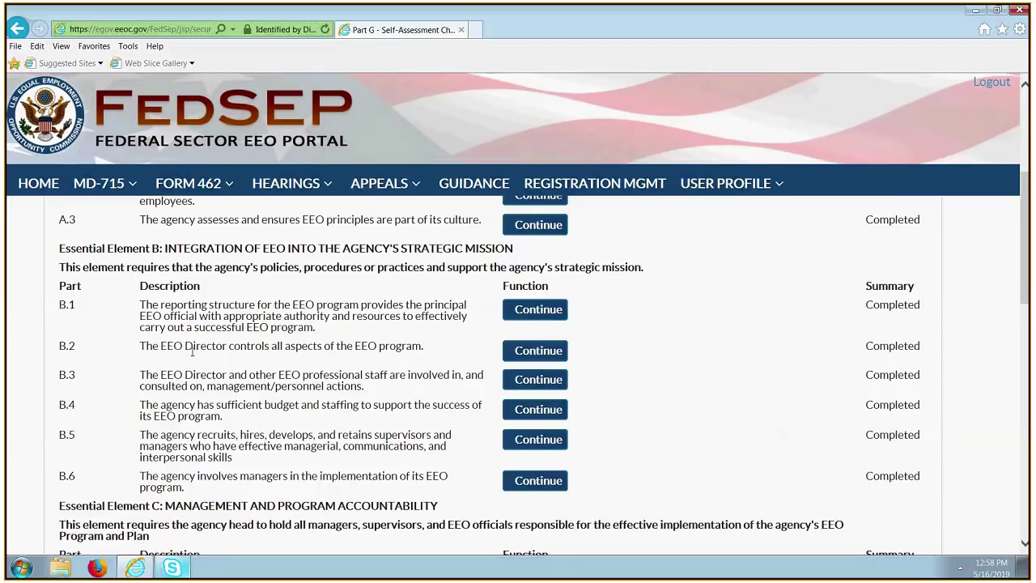
Review checklist item B.5's answers and comments down to B.5.a.5 on ADR training.
{"action": "left_click", "coordinate": [515, 444]}
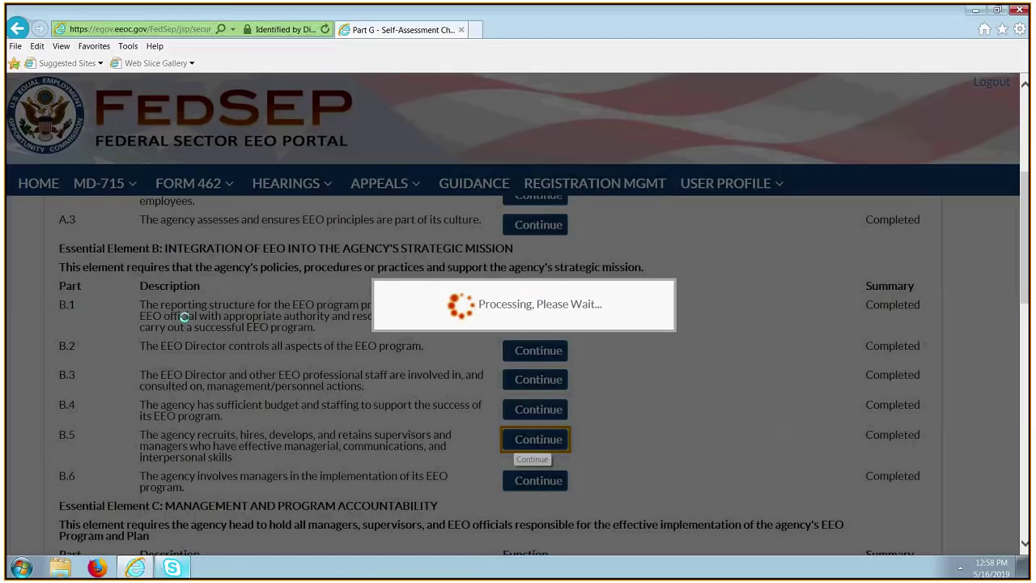
{"action": "scroll", "coordinate": [499, 478], "scroll_direction": "down", "scroll_amount": 3}
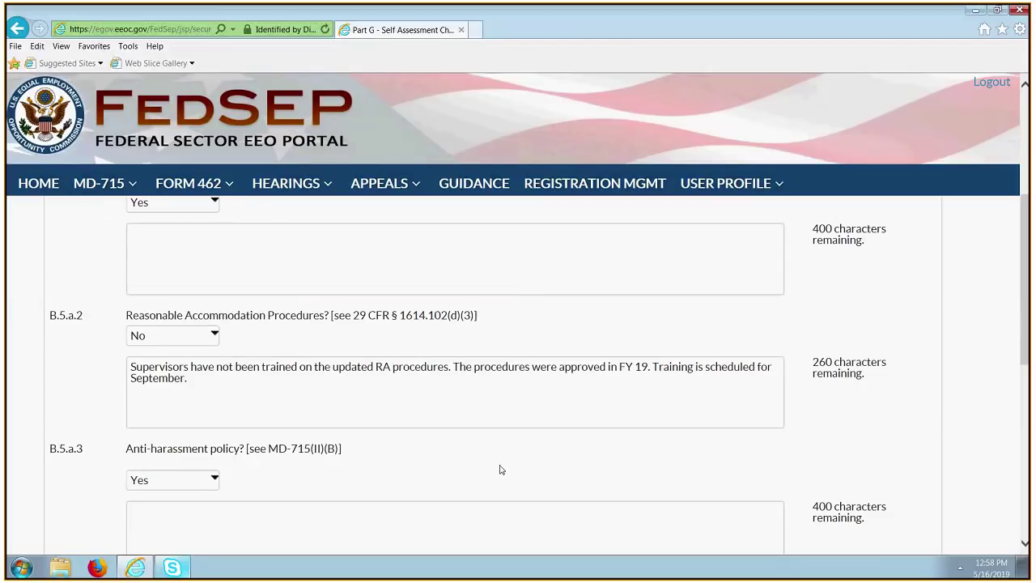
{"action": "scroll", "coordinate": [499, 469], "scroll_direction": "down", "scroll_amount": 5}
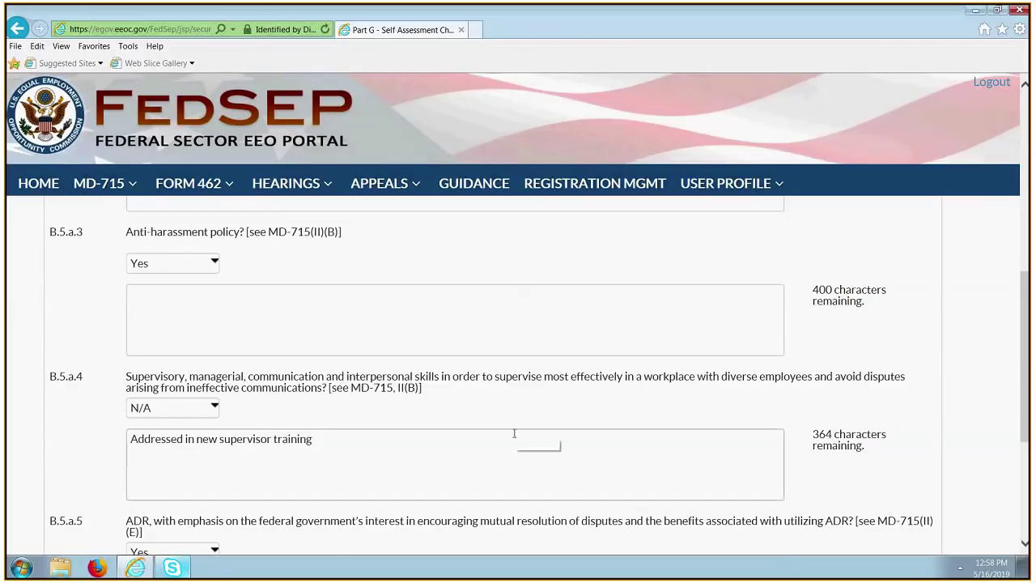
{"action": "scroll", "coordinate": [566, 432], "scroll_direction": "down", "scroll_amount": 3}
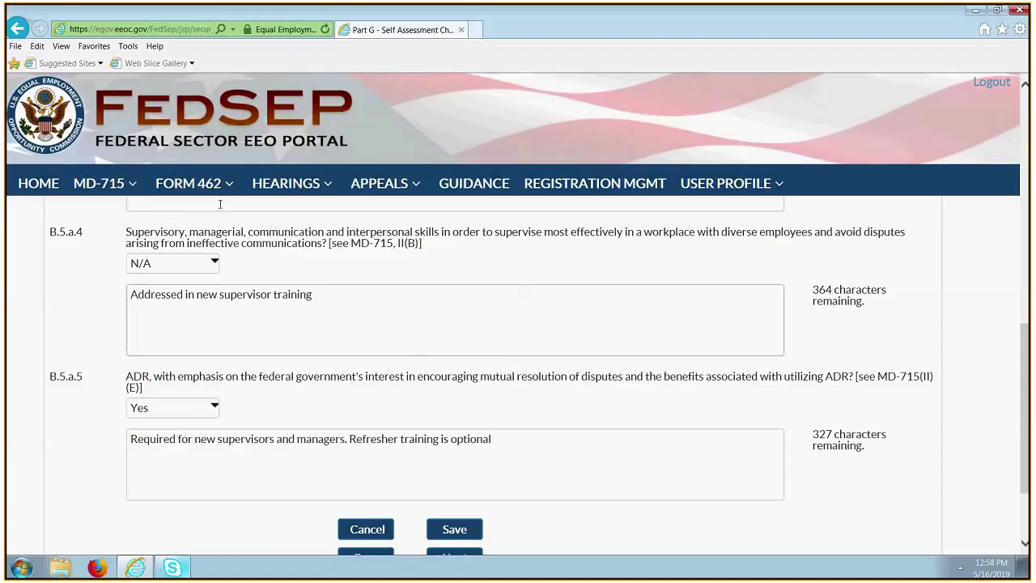
{"action": "scroll", "coordinate": [151, 234], "scroll_direction": "down", "scroll_amount": 2}
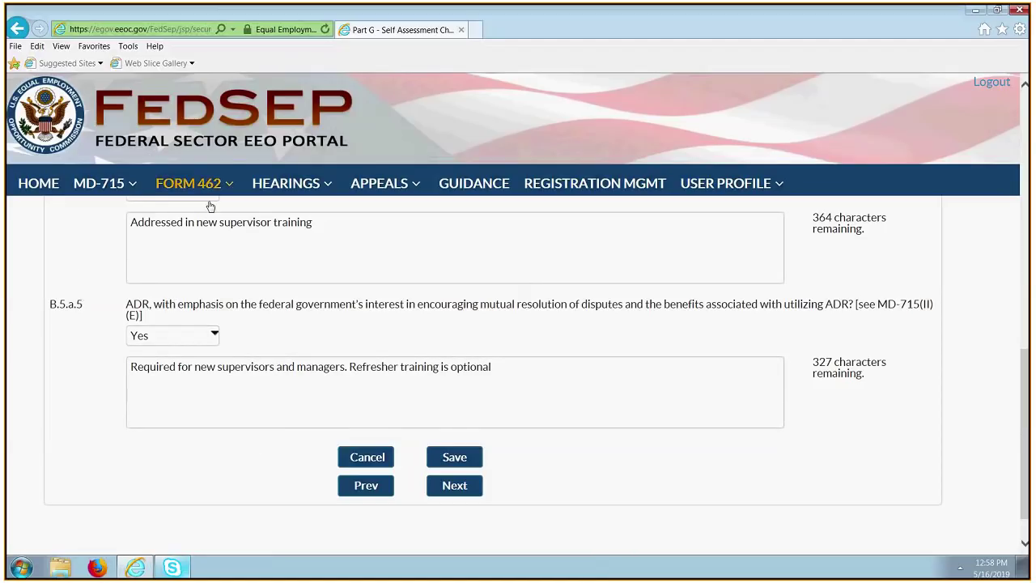
Open Part H and check the Plan List's B.3.a, B.4.a.7, C.2.b.5 and D.1.c plans.
{"action": "left_click", "coordinate": [129, 191]}
{"action": "left_click", "coordinate": [123, 259]}
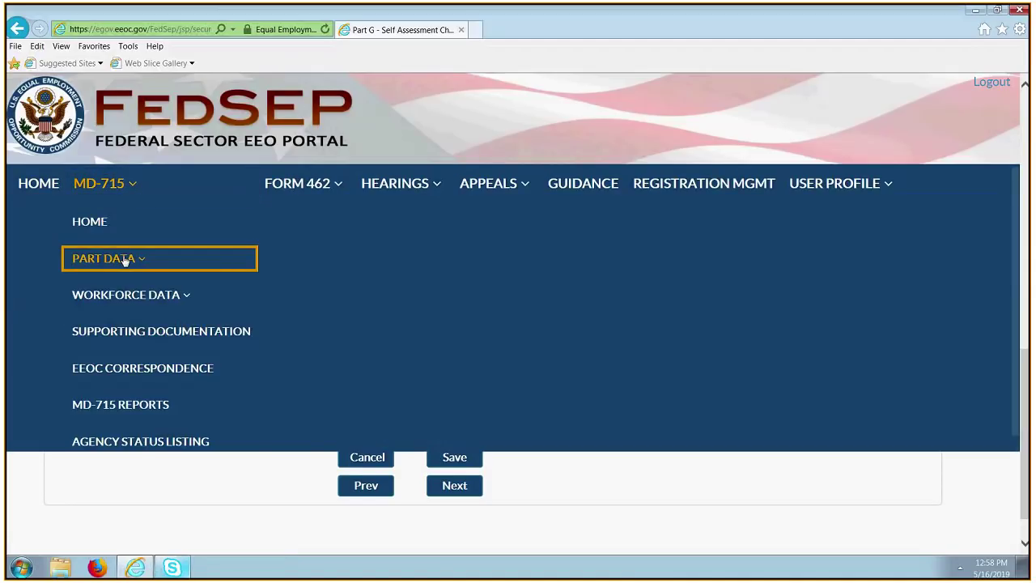
{"action": "left_click", "coordinate": [360, 552]}
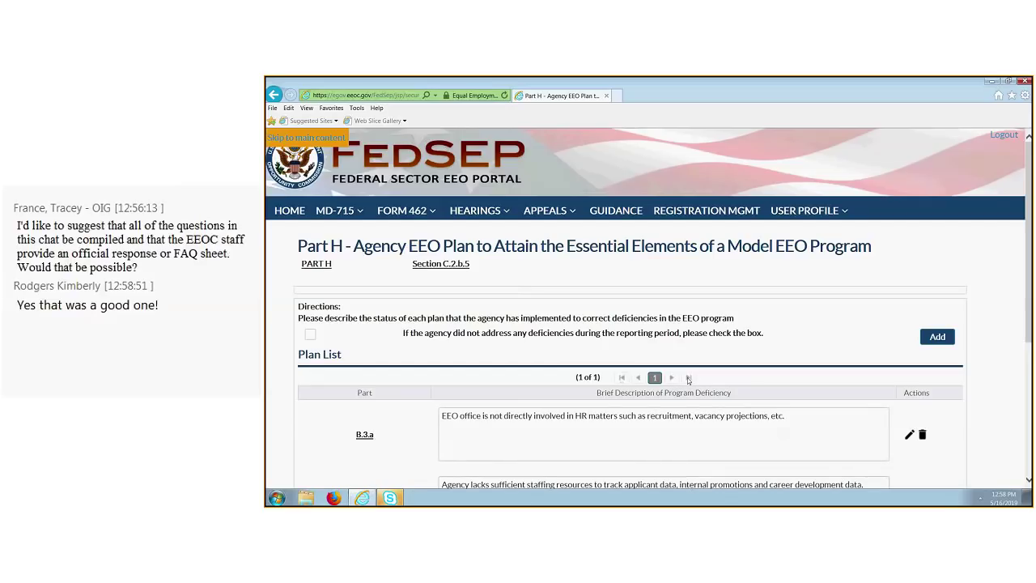
{"action": "scroll", "coordinate": [688, 379], "scroll_direction": "down", "scroll_amount": 3}
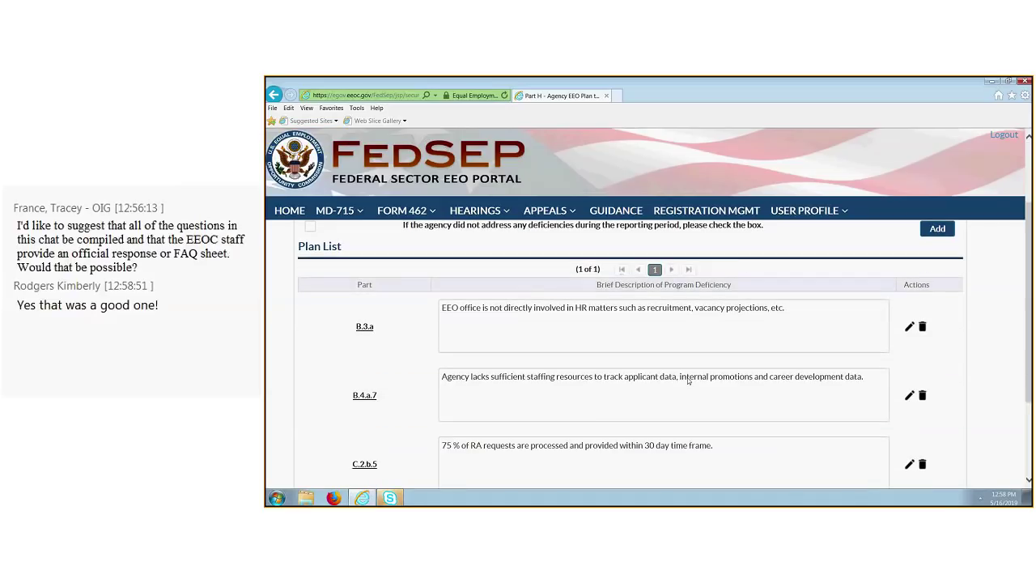
{"action": "scroll", "coordinate": [410, 363], "scroll_direction": "up", "scroll_amount": 3}
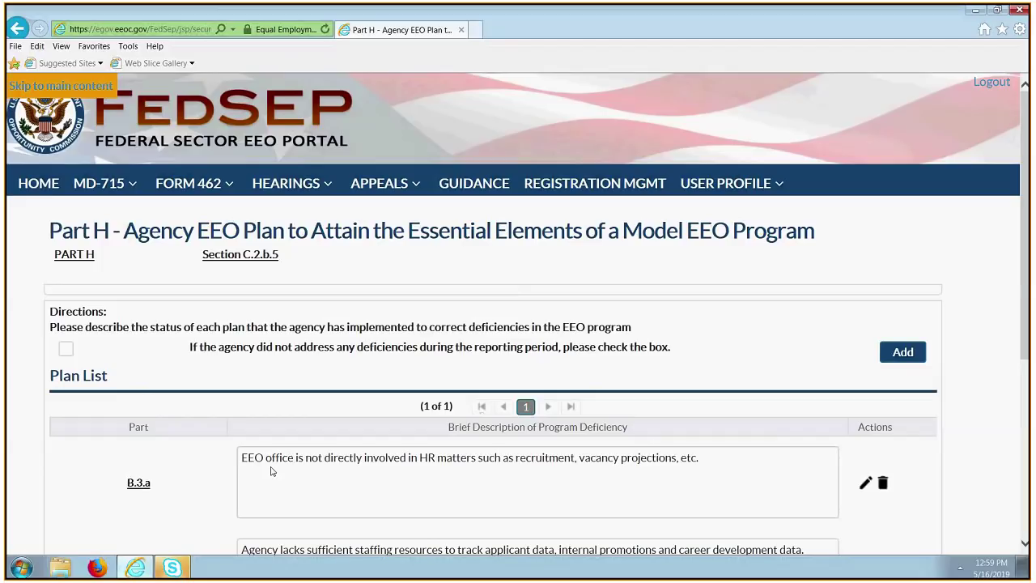
Scroll down the Part H Plan List to the D.1.c row.
{"action": "scroll", "coordinate": [272, 471], "scroll_direction": "down", "scroll_amount": 3}
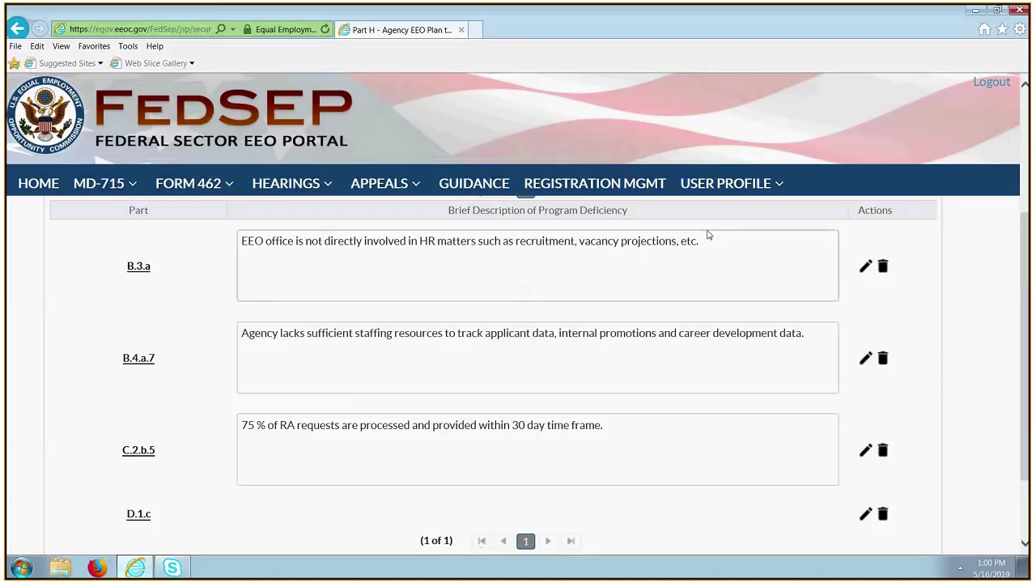
Save D.1.c's deficiency: 'Agency does not utilize exit surveys...no disability data is collected'.
{"action": "left_click", "coordinate": [863, 515]}
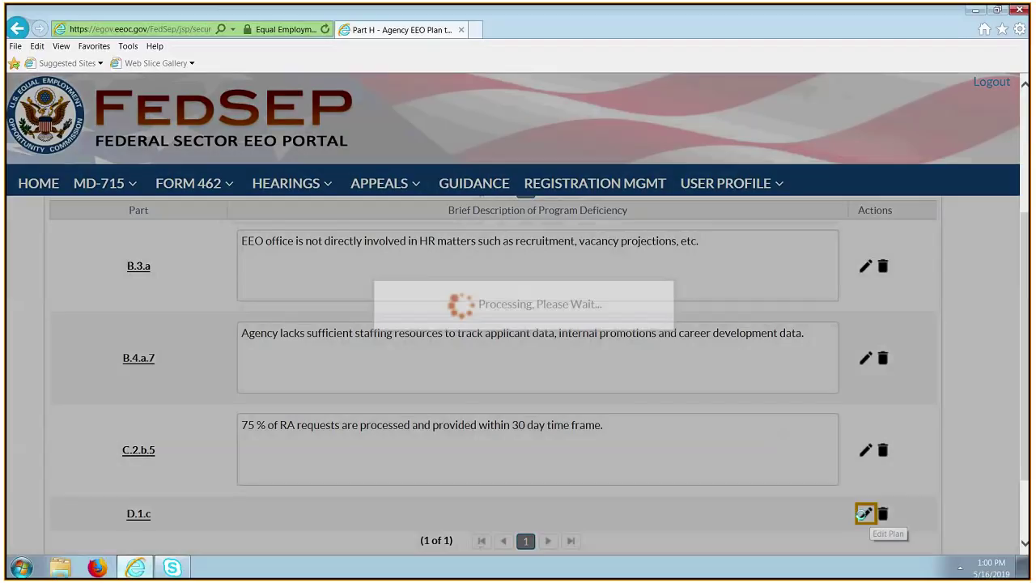
{"action": "scroll", "coordinate": [462, 427], "scroll_direction": "up", "scroll_amount": 1}
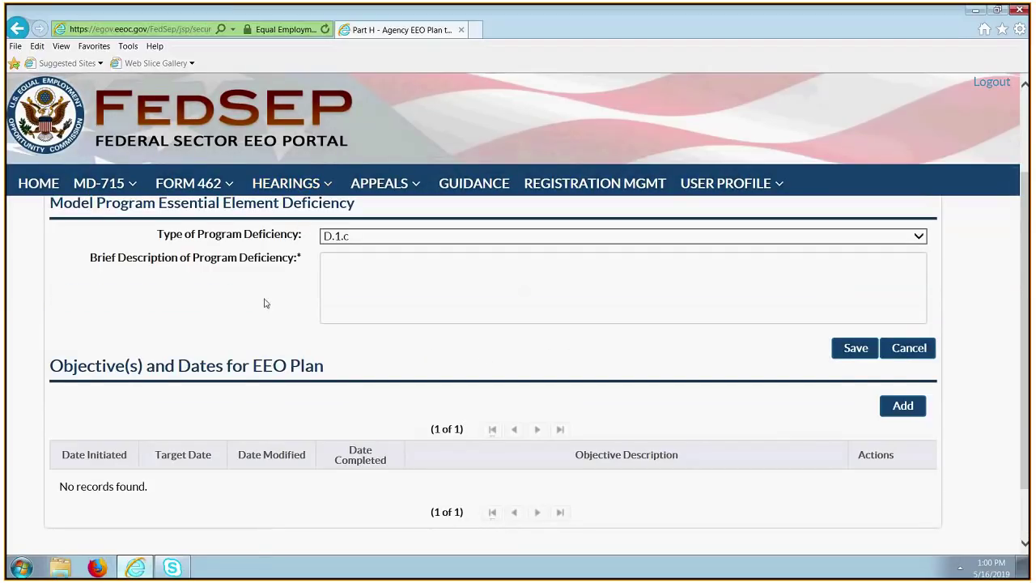
{"action": "left_click", "coordinate": [368, 275]}
{"action": "left_click", "coordinate": [378, 289]}
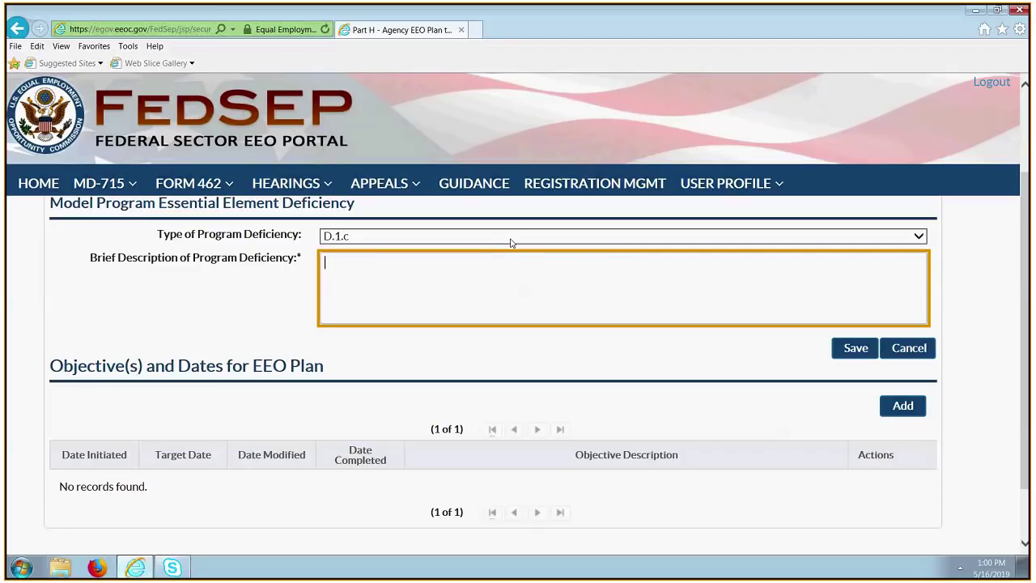
{"action": "type", "text": "Agency does not utli"}
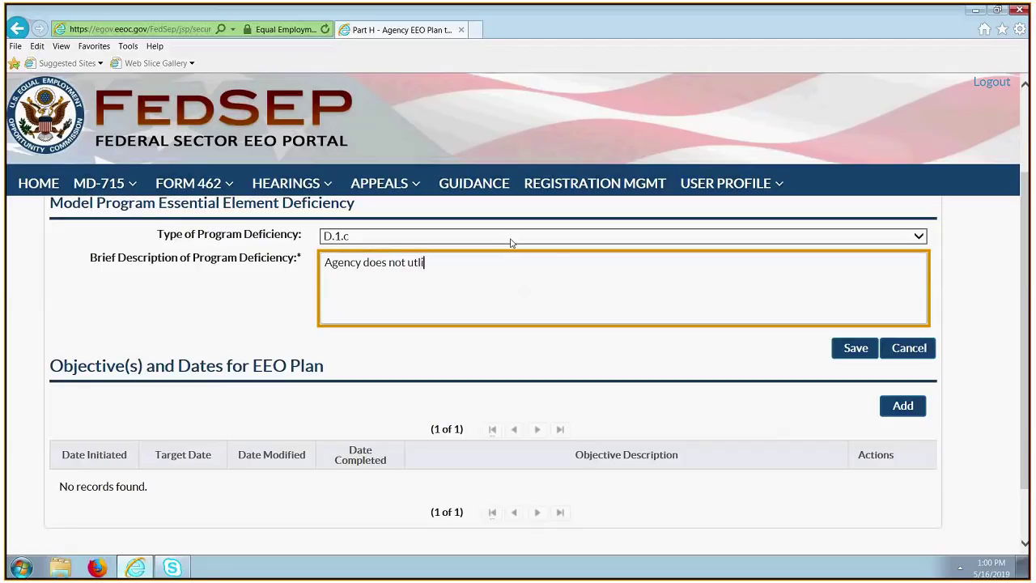
{"action": "type", "text": "ze exit surveys or ask about e"}
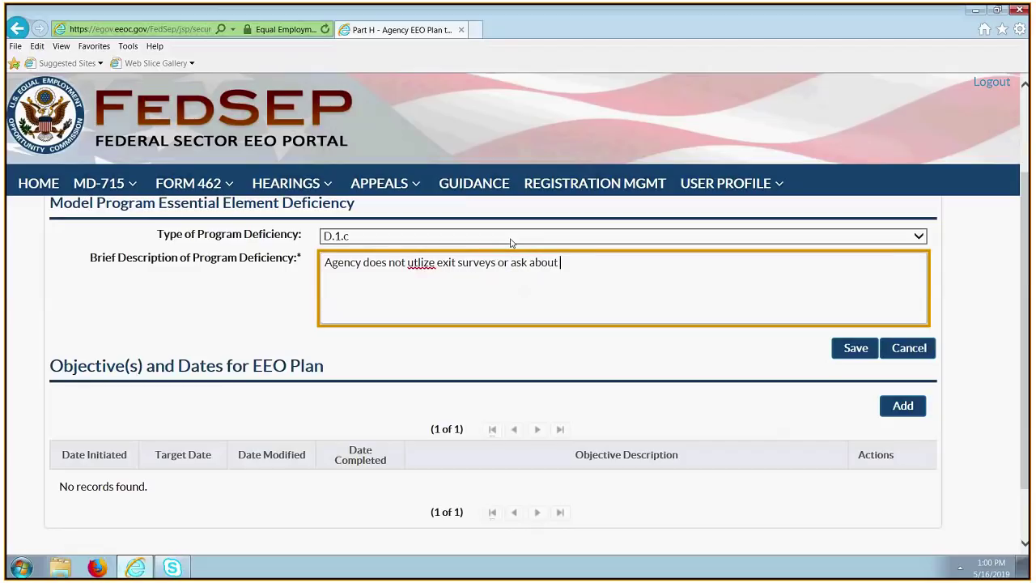
{"action": "key", "text": "BackSpace"}
{"action": "key", "text": "BackSpace"}
{"action": "key", "text": "BackSpace"}
{"action": "key", "text": "BackSpace"}
{"action": "key", "text": "BackSpace"}
{"action": "key", "text": "BackSpace"}
{"action": "key", "text": "BackSpace"}
{"action": "key", "text": "BackSpace"}
{"action": "key", "text": "BackSpace"}
{"action": "key", "text": "BackSpace"}
{"action": "key", "text": "BackSpace"}
{"action": "key", "text": "BackSpace"}
{"action": "key", "text": "BackSpace"}
{"action": "key", "text": "BackSpace"}
{"action": "key", "text": "BackSpace"}
{"action": "type", "text": "...no disability data is collected"}
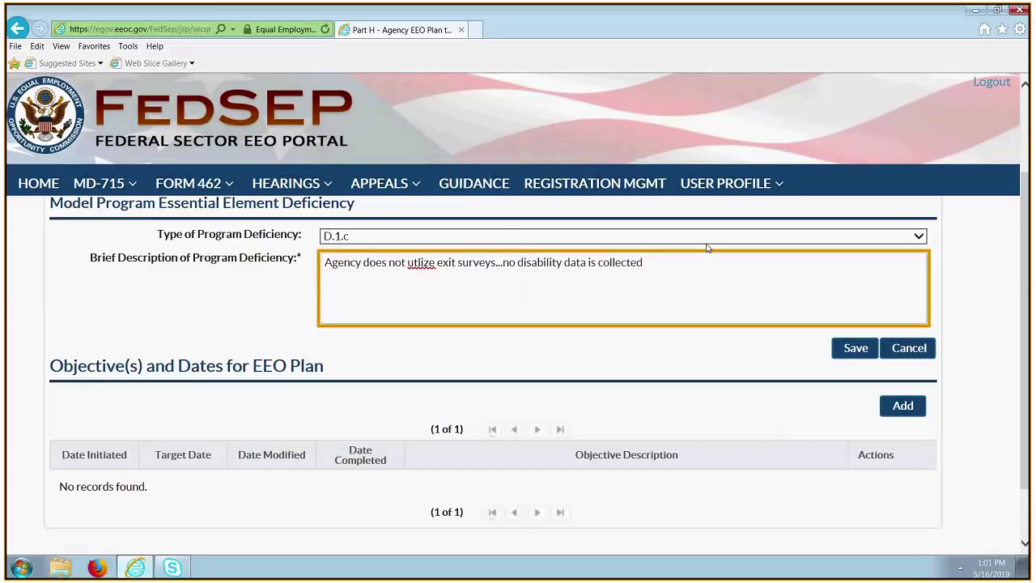
{"action": "left_click", "coordinate": [877, 350]}
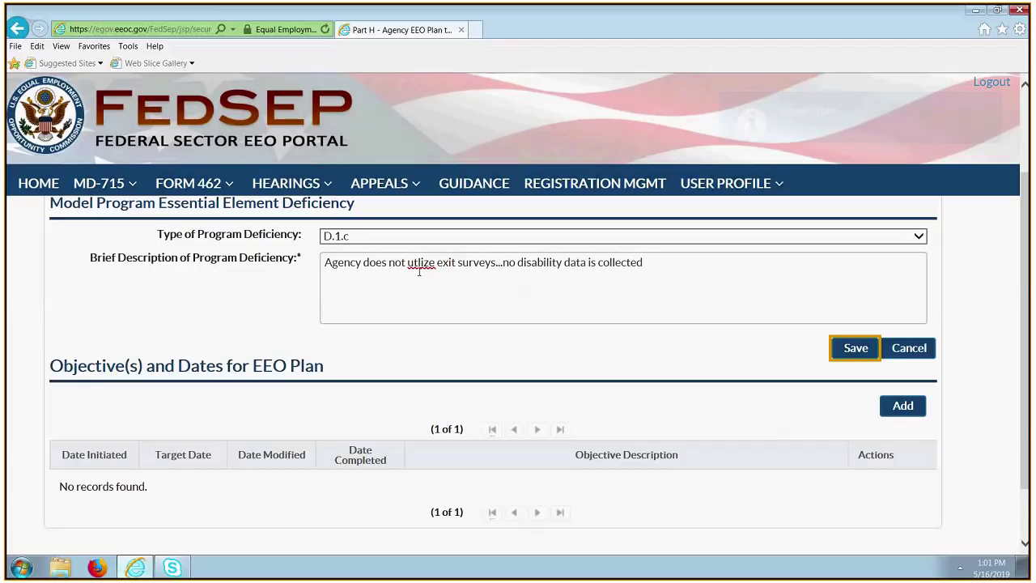
Correct 'utlize' to 'utilize' and open a blank Objective and Dates form.
{"action": "right_click", "coordinate": [419, 272]}
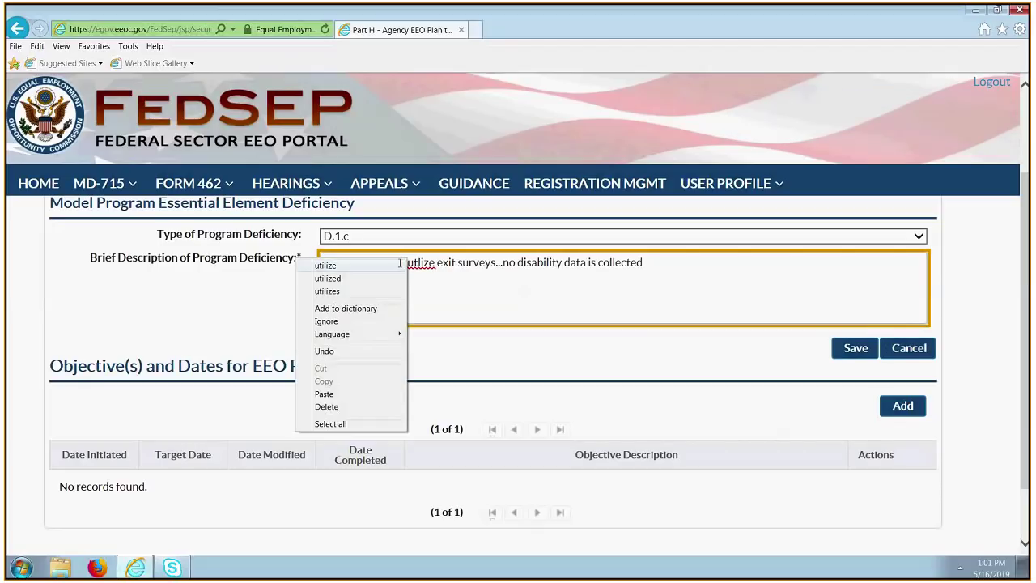
{"action": "left_click", "coordinate": [399, 265]}
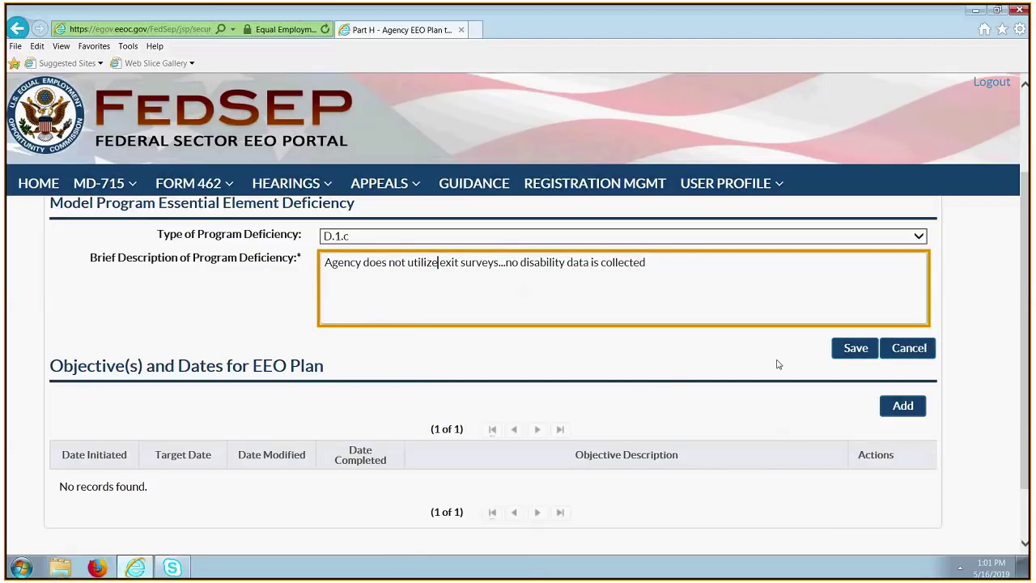
{"action": "left_click", "coordinate": [901, 414]}
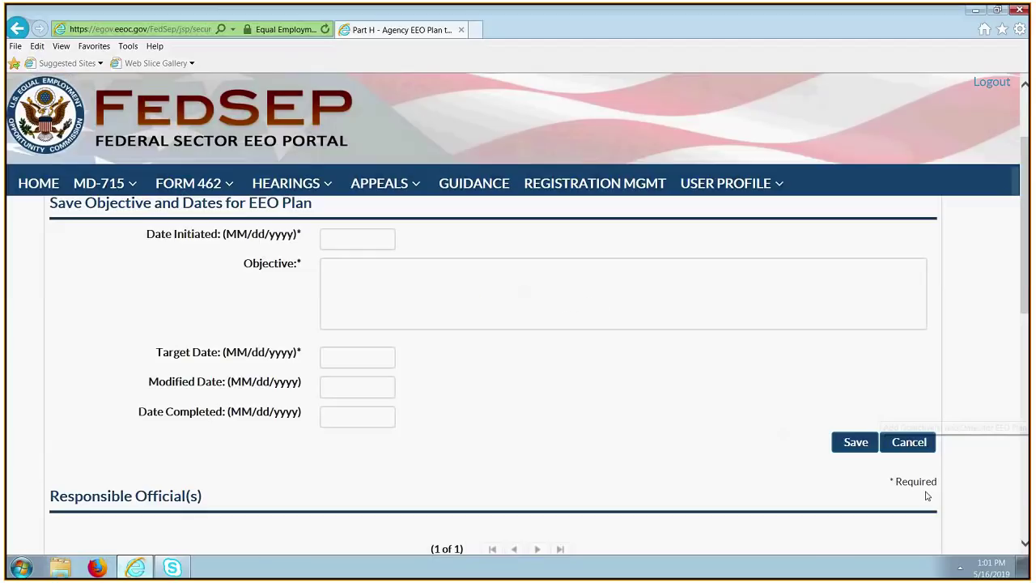
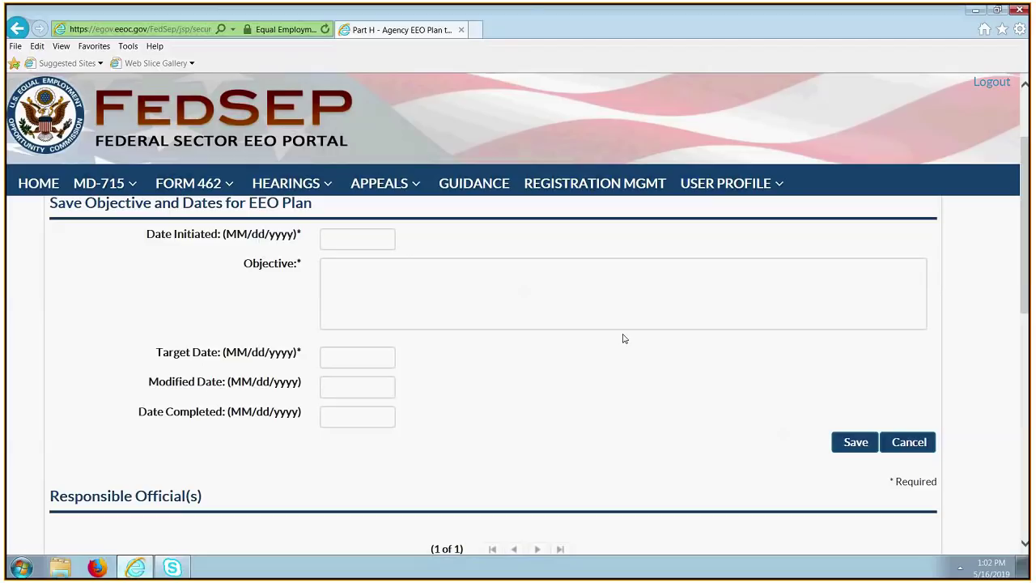
Set the objective's Date Initiated to 7/1/2017.
{"action": "scroll", "coordinate": [418, 251], "scroll_direction": "up", "scroll_amount": 2}
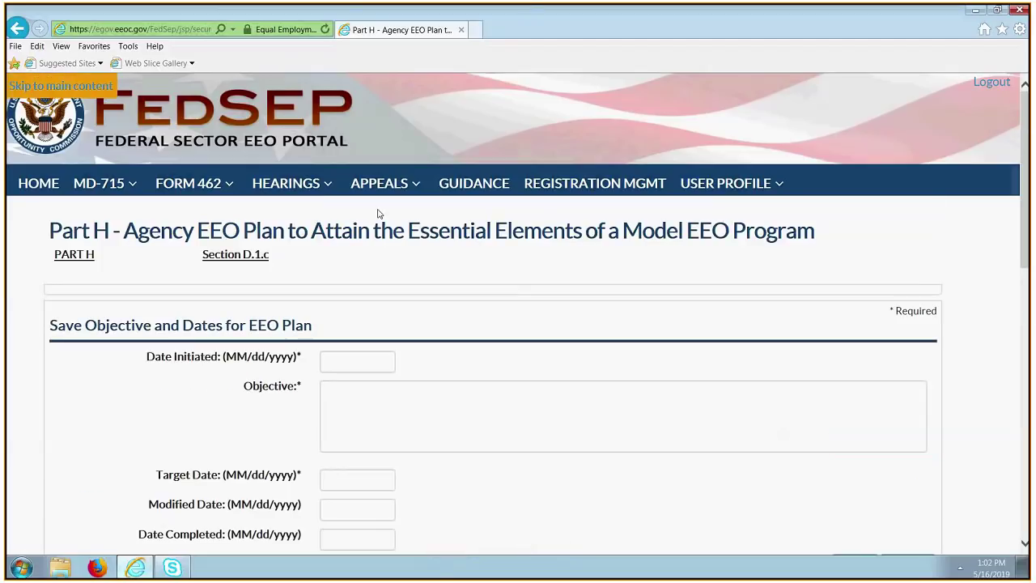
{"action": "scroll", "coordinate": [971, 488], "scroll_direction": "down", "scroll_amount": 2}
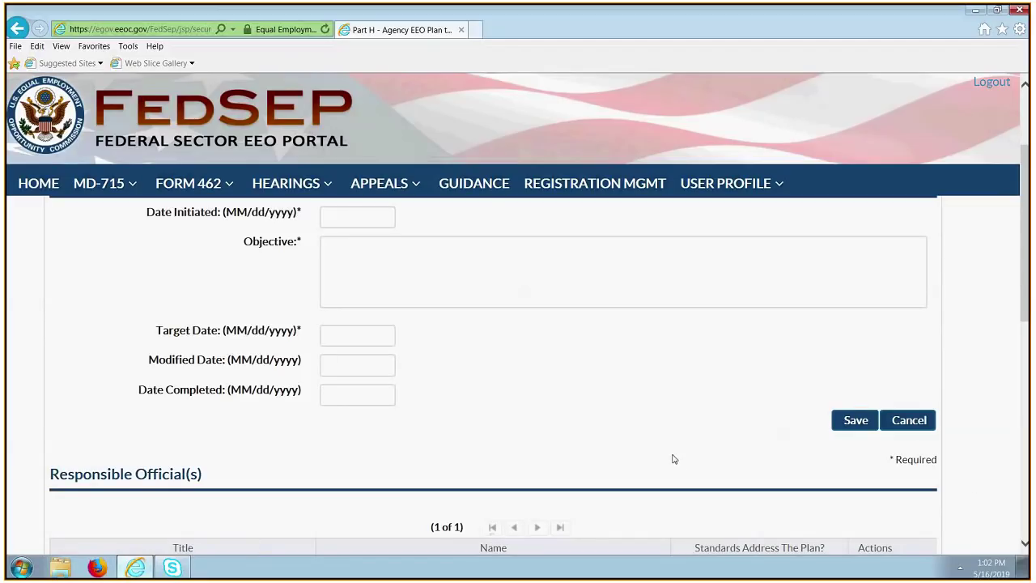
{"action": "scroll", "coordinate": [671, 459], "scroll_direction": "up", "scroll_amount": 1}
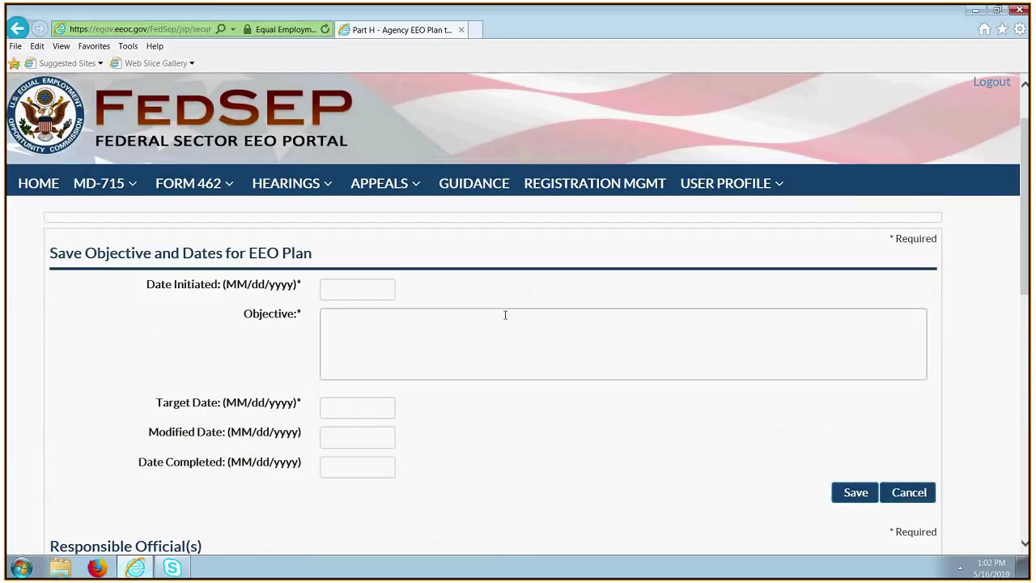
{"action": "left_click", "coordinate": [332, 293]}
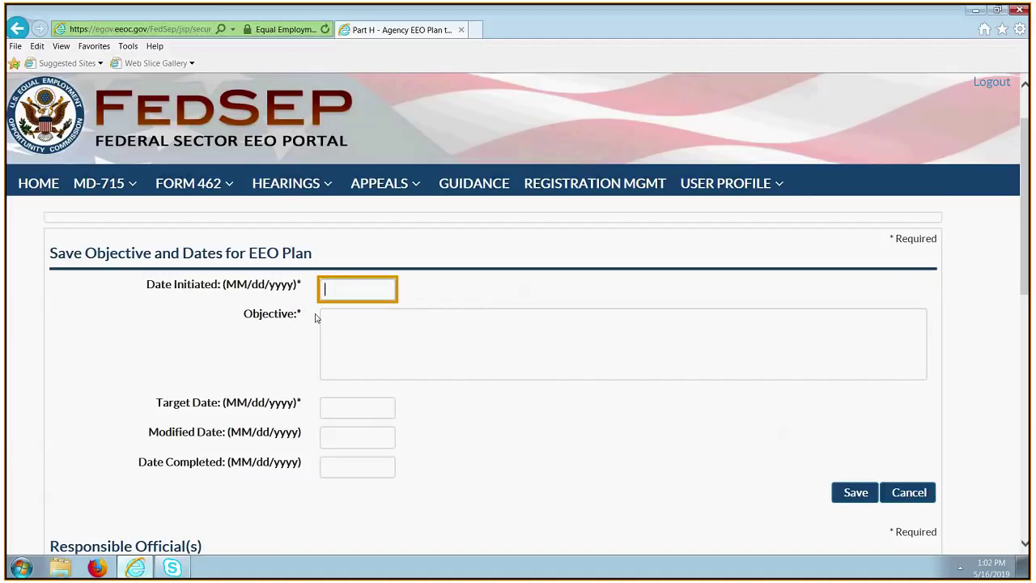
{"action": "type", "text": "7/1/2017"}
Enter the objective 'Create and implement exit surveys for all employees and focus on disability.'.
{"action": "left_click", "coordinate": [441, 328]}
{"action": "type", "text": "X"}
{"action": "key", "text": "BackSpace"}
{"action": "type", "text": "Cre"}
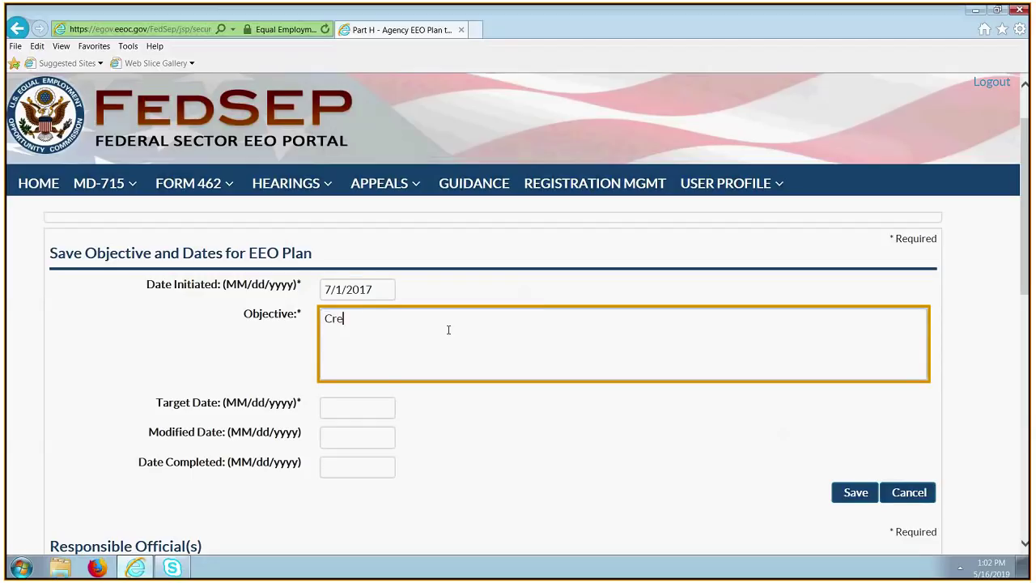
{"action": "type", "text": "ate and implement exit surveys for al"}
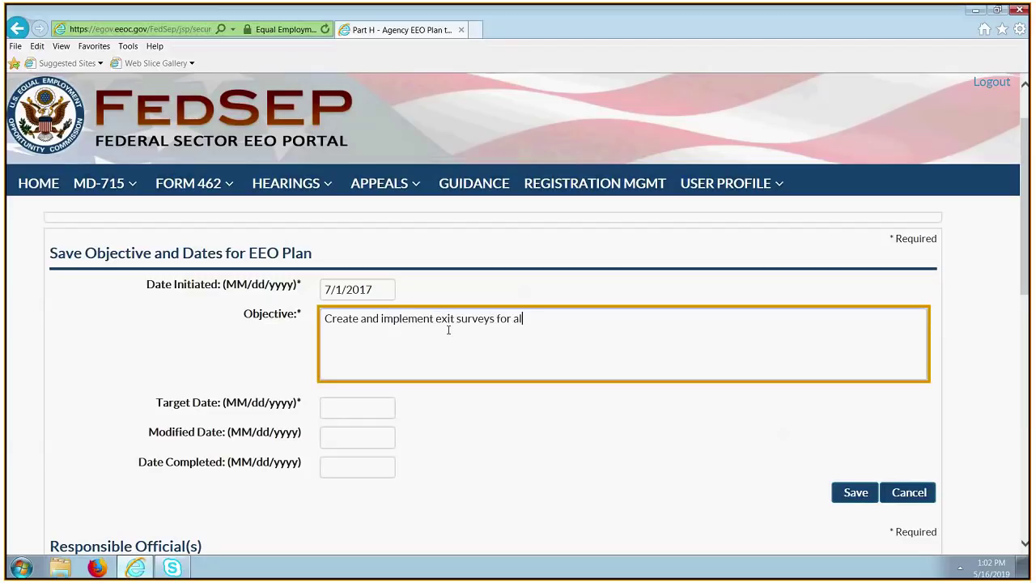
{"action": "type", "text": "l employees and focus o"}
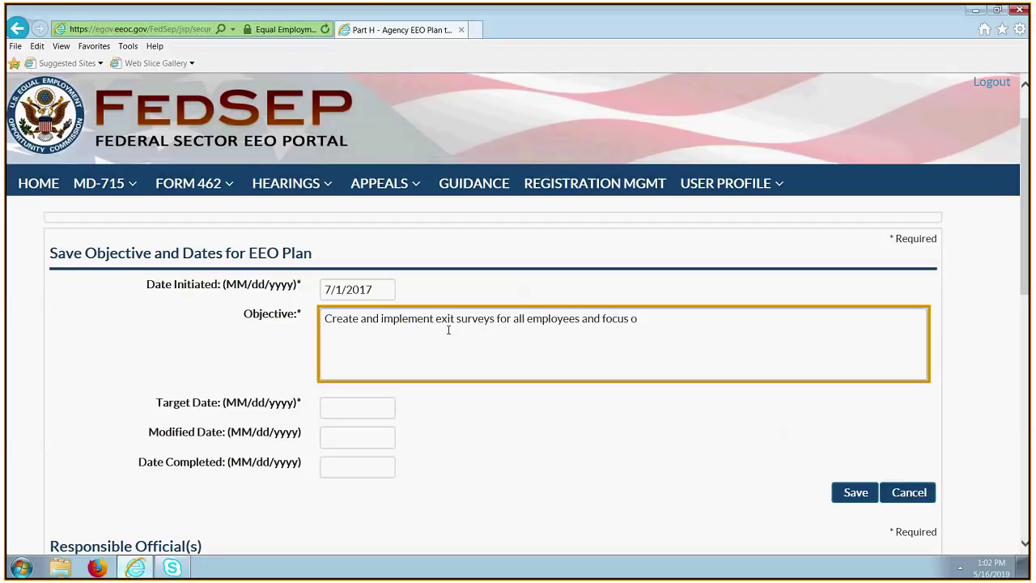
{"action": "type", "text": "n disability"}
{"action": "key", "text": "BackSpace"}
{"action": "type", "text": "."}
{"action": "key", "text": "Tab"}
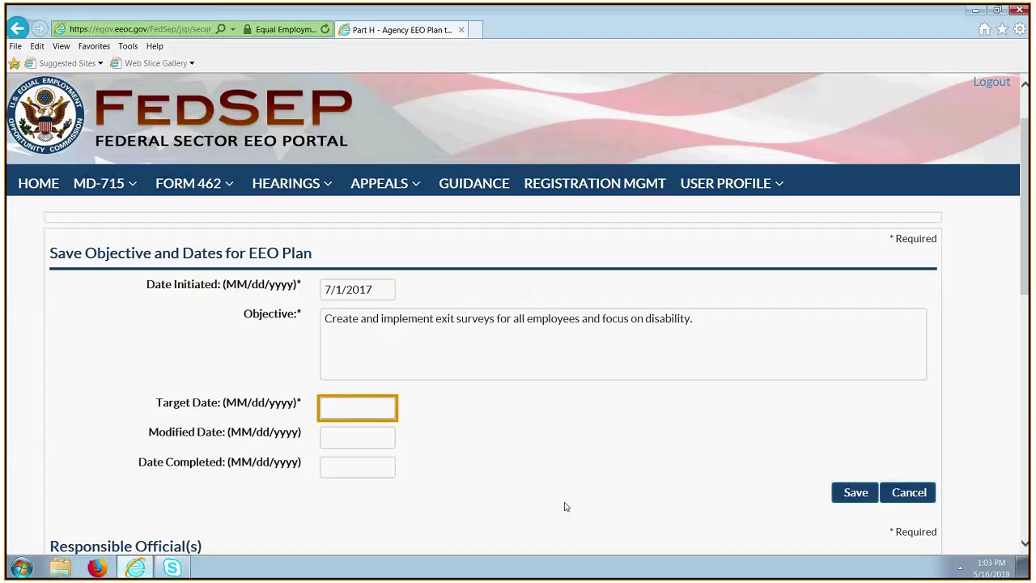
Set the objective's Target Date to 9/30/2018.
{"action": "type", "text": "9/30/2018"}
{"action": "key", "text": "Tab"}
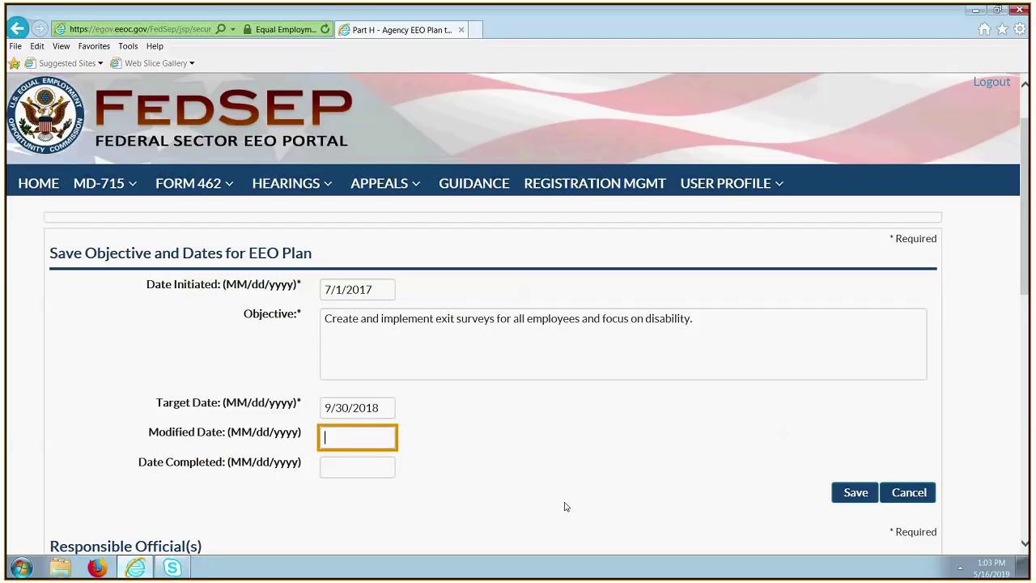
Set the Modified Date to 9/30/2019 and save the objective.
{"action": "type", "text": "9/30/2019"}
{"action": "scroll", "coordinate": [565, 514], "scroll_direction": "up", "scroll_amount": 1}
{"action": "scroll", "coordinate": [571, 453], "scroll_direction": "down", "scroll_amount": 4}
{"action": "scroll", "coordinate": [615, 356], "scroll_direction": "up", "scroll_amount": 3}
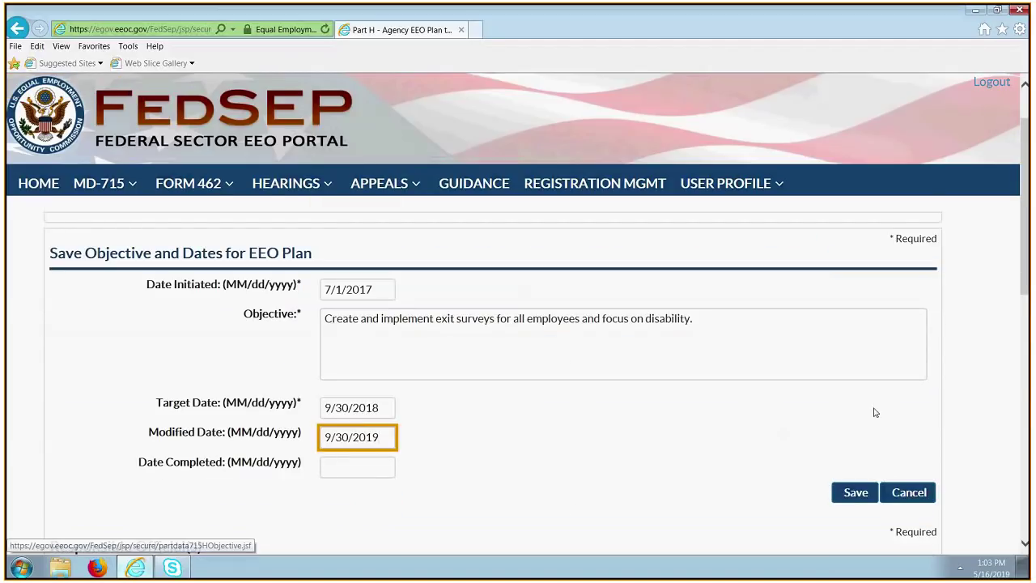
{"action": "left_click", "coordinate": [855, 497]}
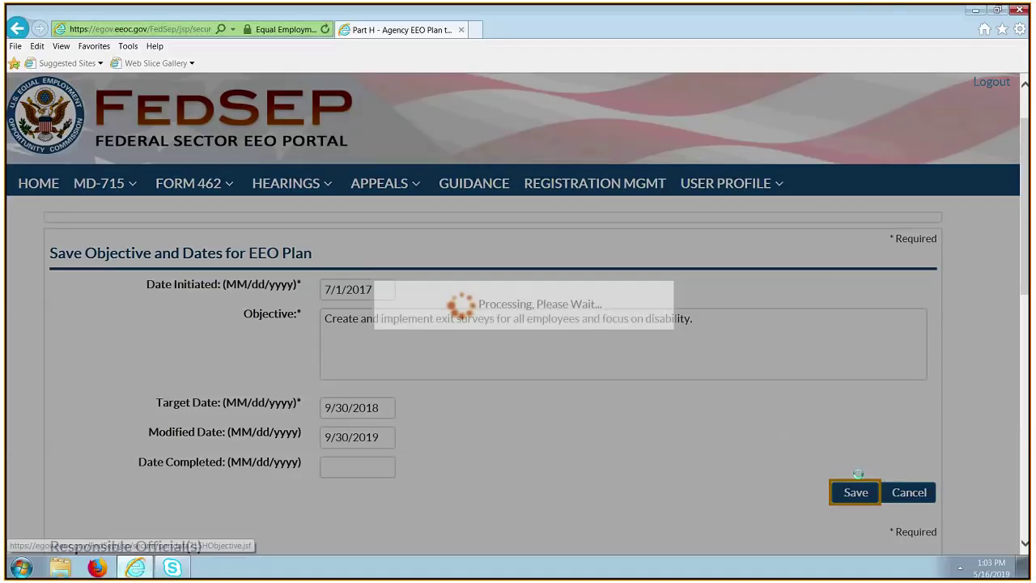
{"action": "scroll", "coordinate": [768, 349], "scroll_direction": "down", "scroll_amount": 3}
{"action": "scroll", "coordinate": [747, 331], "scroll_direction": "up", "scroll_amount": 4}
{"action": "scroll", "coordinate": [758, 337], "scroll_direction": "down", "scroll_amount": 2}
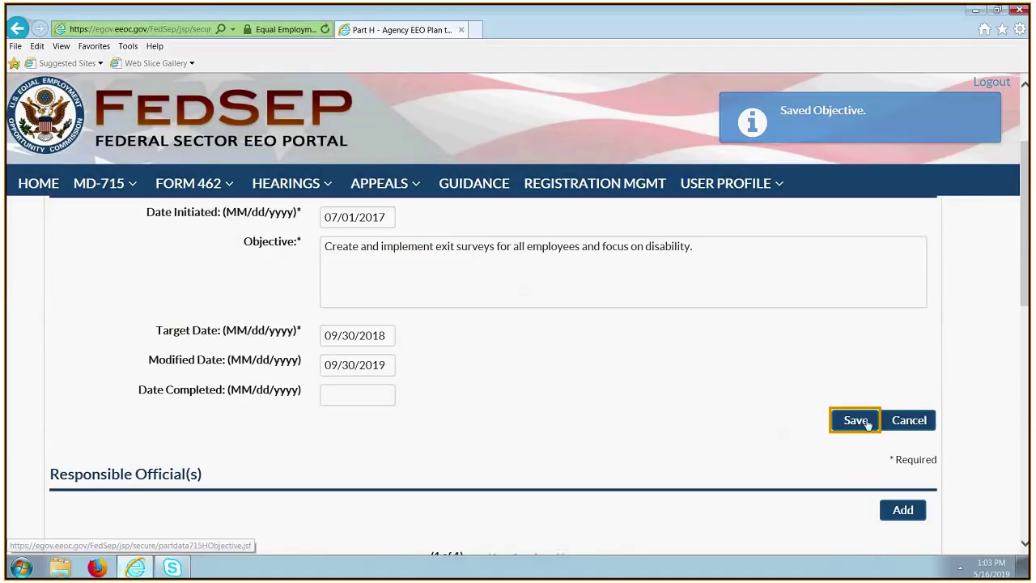
{"action": "scroll", "coordinate": [858, 421], "scroll_direction": "down", "scroll_amount": 1}
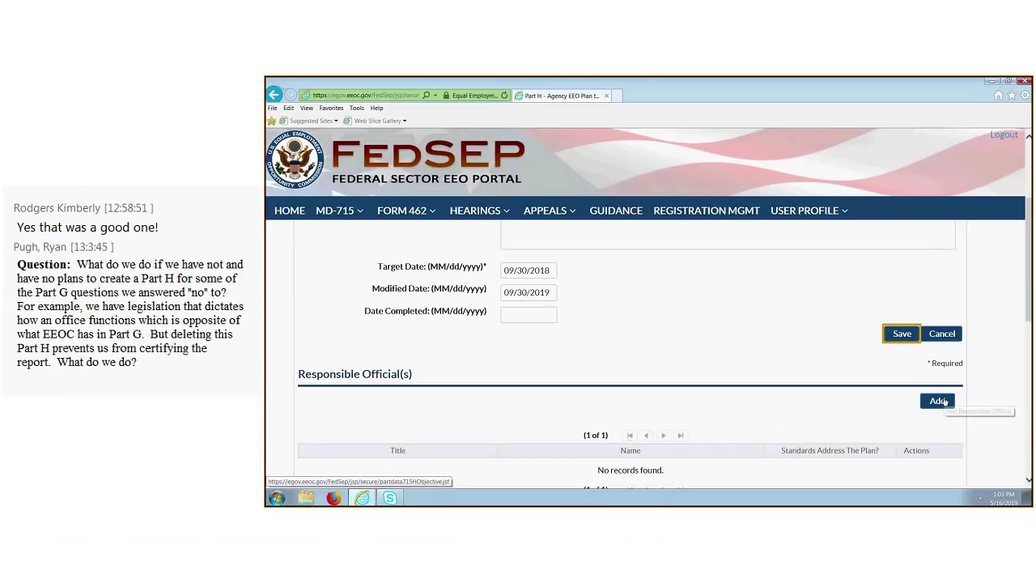
Add the Director of Human Resources, with the official's name, as responsible official and save.
{"action": "left_click", "coordinate": [939, 400]}
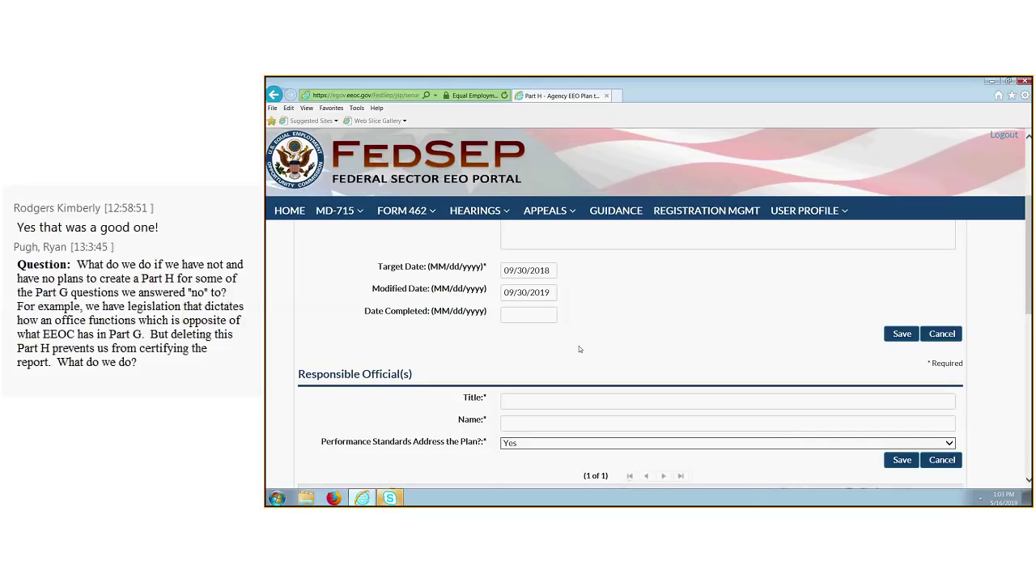
{"action": "left_click", "coordinate": [585, 400]}
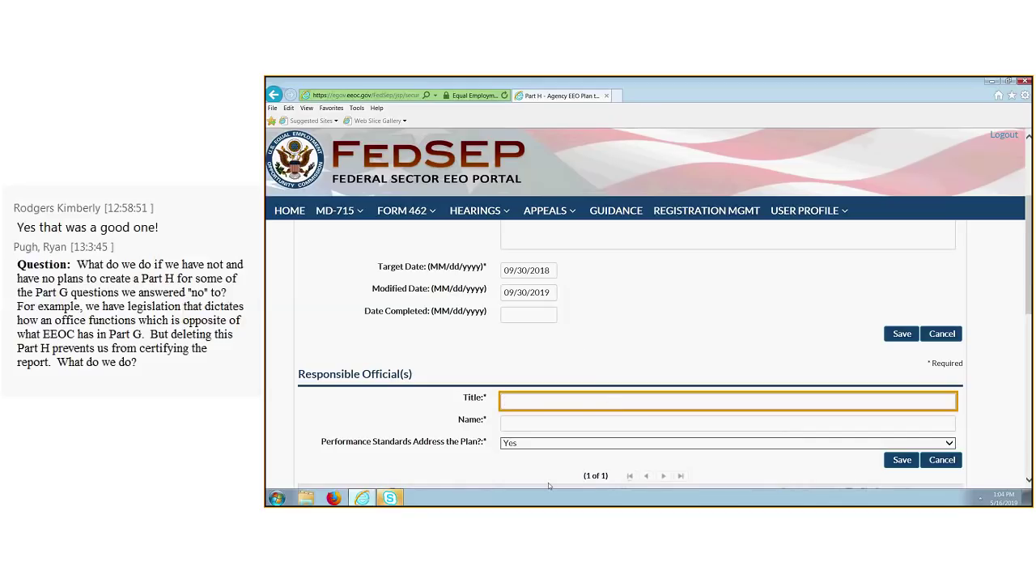
{"action": "type", "text": "Direc"}
{"action": "type", "text": "tor of H"}
{"action": "type", "text": "uman"}
{"action": "type", "text": " S"}
{"action": "type", "text": "esources"}
{"action": "left_click", "coordinate": [576, 425]}
{"action": "type", "text": "S"}
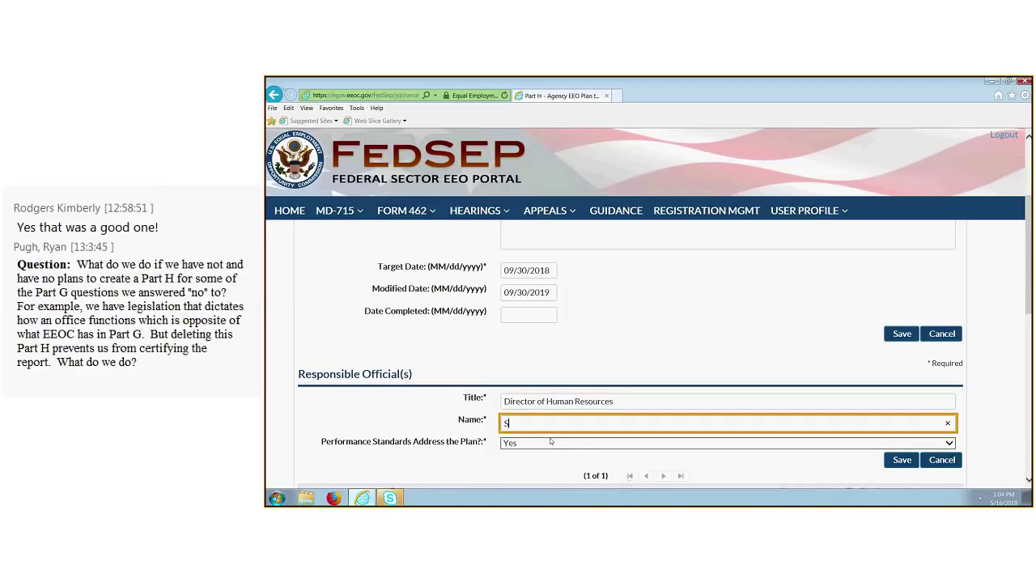
{"action": "type", "text": "haron"}
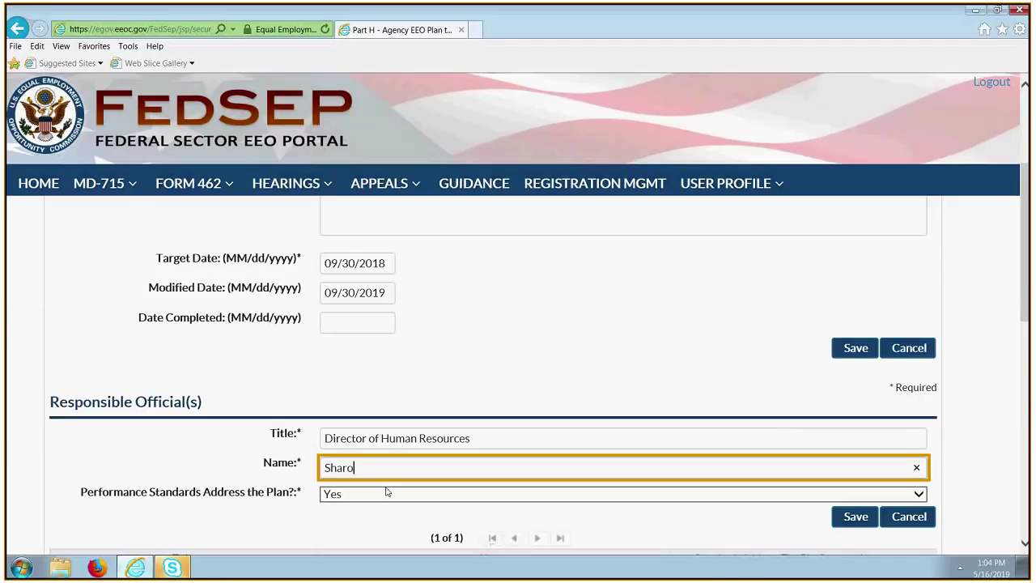
{"action": "scroll", "coordinate": [680, 504], "scroll_direction": "down", "scroll_amount": 1}
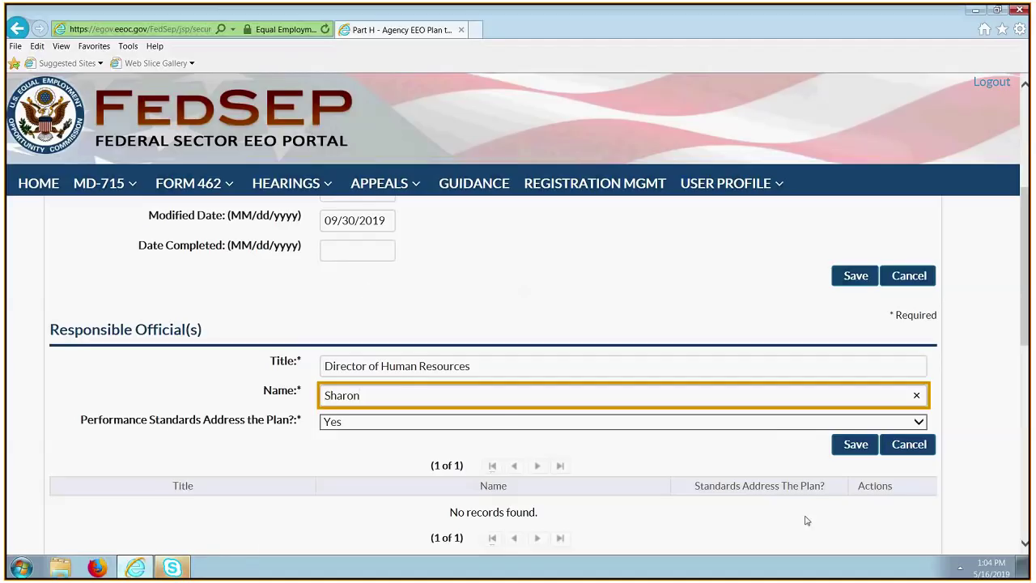
{"action": "left_click", "coordinate": [856, 444]}
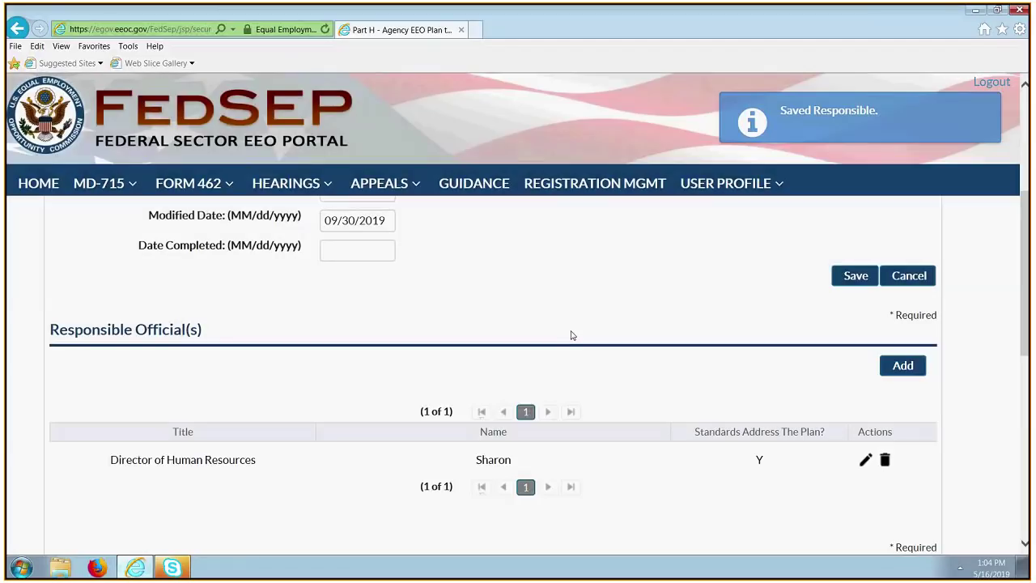
{"action": "scroll", "coordinate": [571, 335], "scroll_direction": "down", "scroll_amount": 2}
{"action": "scroll", "coordinate": [629, 370], "scroll_direction": "up", "scroll_amount": 2}
Start a new planned activity with Target Date 7/30/2018.
{"action": "scroll", "coordinate": [620, 397], "scroll_direction": "down", "scroll_amount": 1}
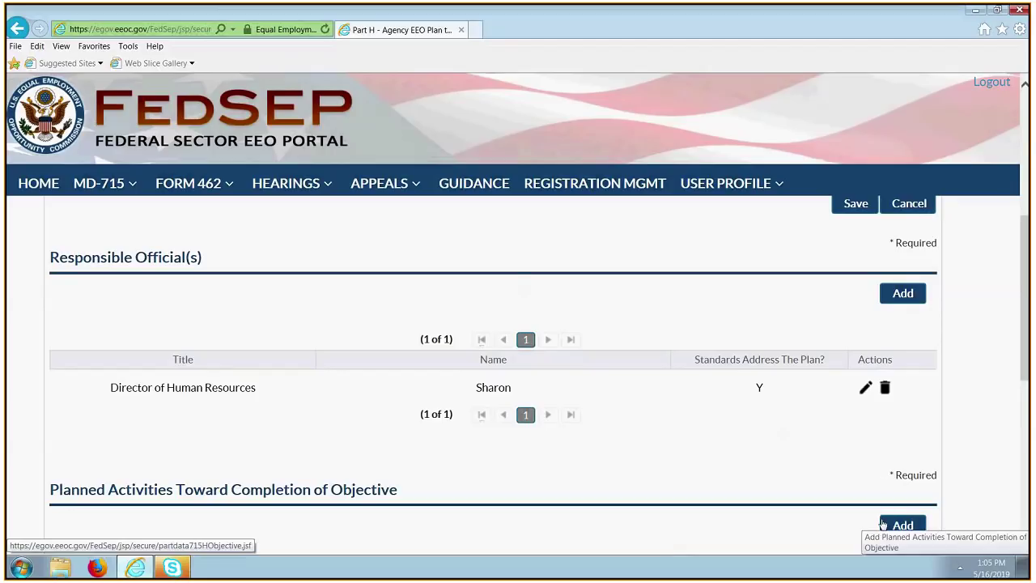
{"action": "scroll", "coordinate": [881, 522], "scroll_direction": "down", "scroll_amount": 2}
{"action": "scroll", "coordinate": [882, 524], "scroll_direction": "down", "scroll_amount": 2}
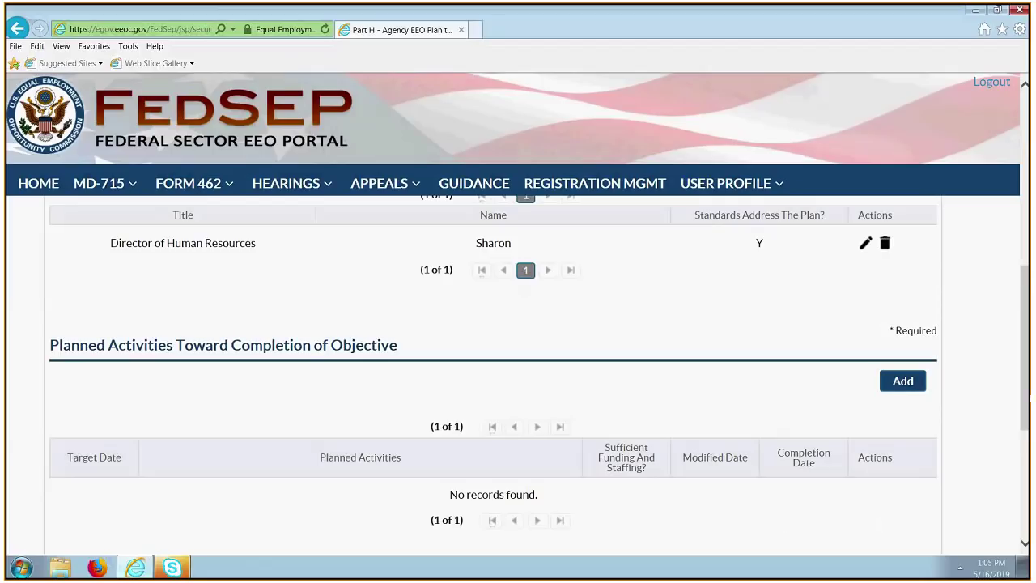
{"action": "scroll", "coordinate": [303, 391], "scroll_direction": "down", "scroll_amount": 3}
{"action": "scroll", "coordinate": [684, 473], "scroll_direction": "up", "scroll_amount": 1}
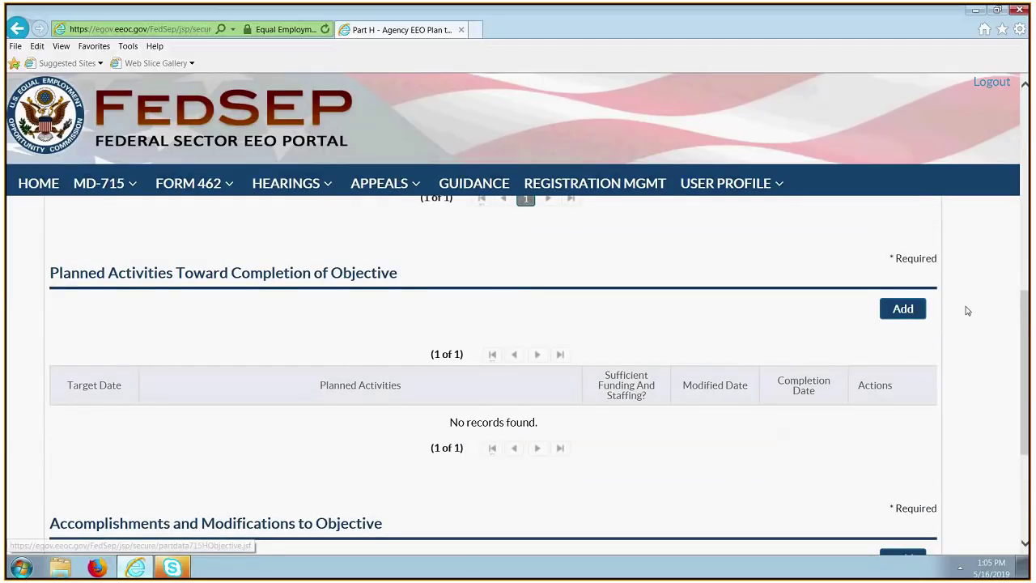
{"action": "left_click", "coordinate": [903, 309]}
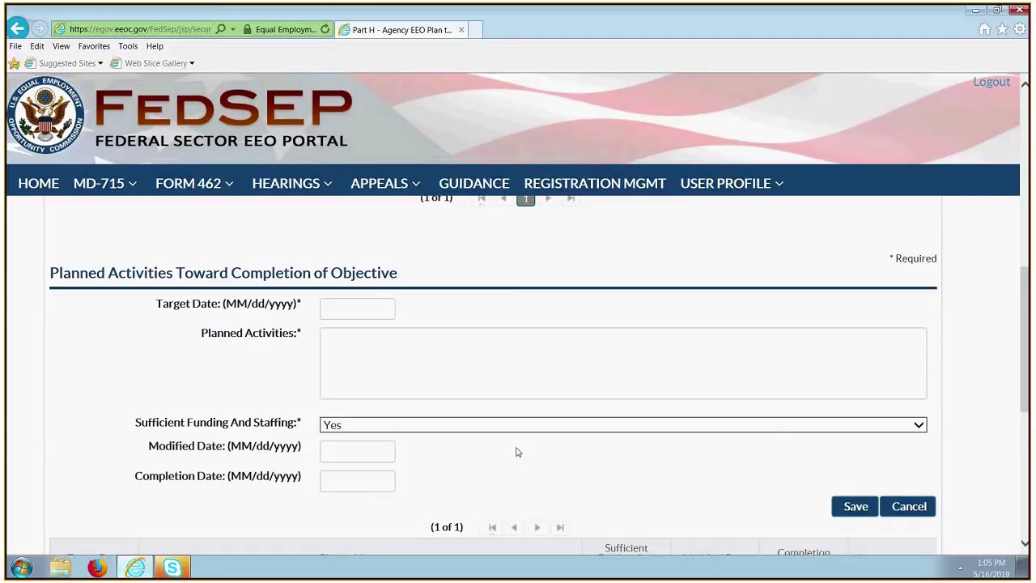
{"action": "left_click", "coordinate": [357, 308]}
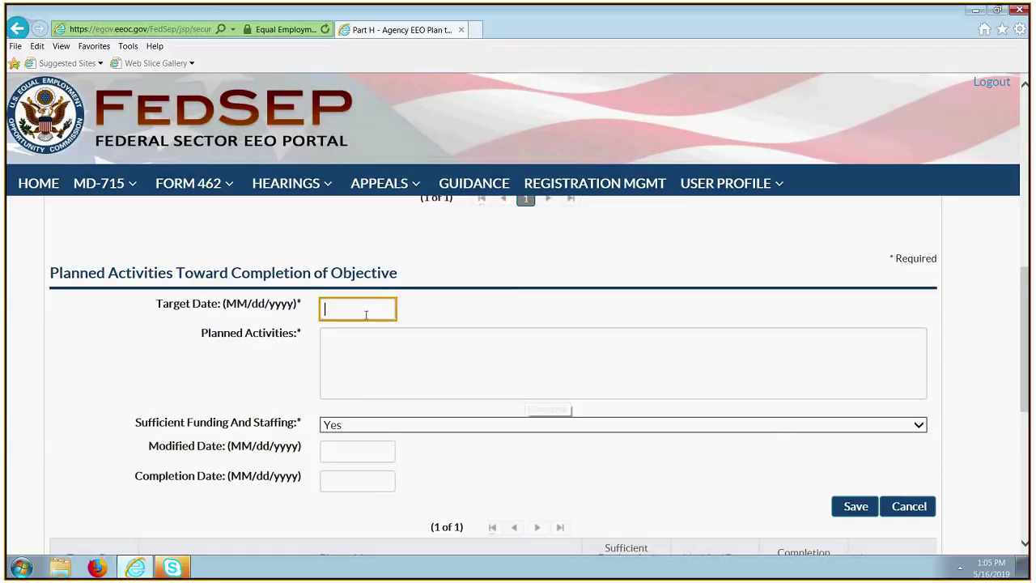
{"action": "type", "text": "7/30"}
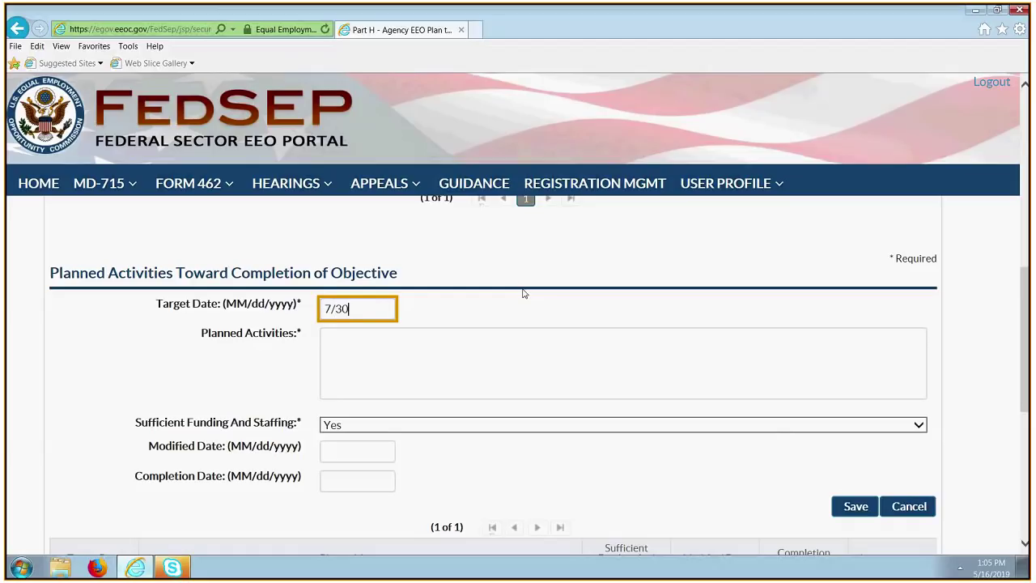
{"action": "type", "text": "/2018"}
Describe the planned activity as 'Review survey options'.
{"action": "key", "text": "Tab"}
{"action": "type", "text": "Re"}
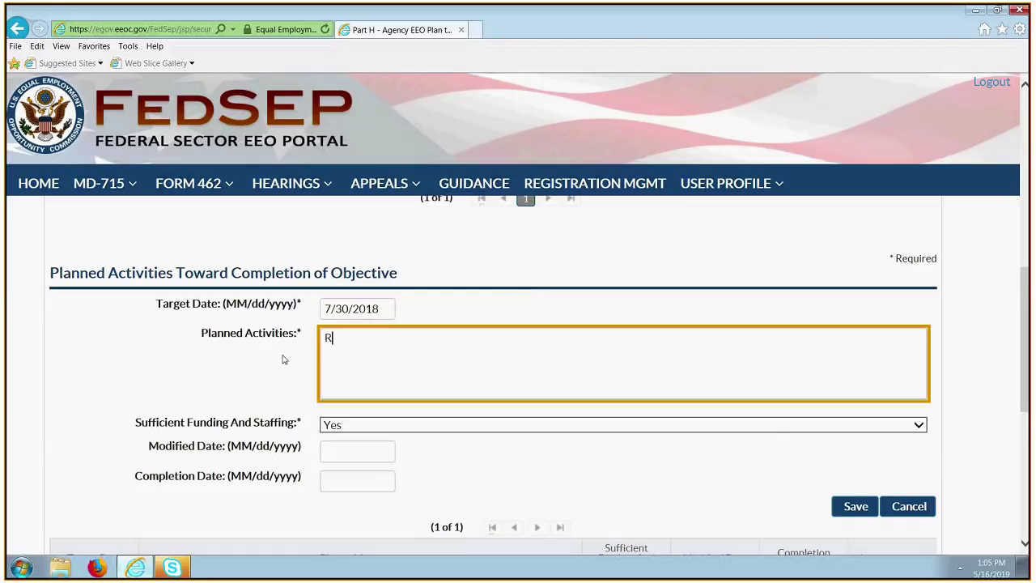
{"action": "type", "text": "view survyey"}
{"action": "key", "text": "BackSpace"}
{"action": "key", "text": "BackSpace"}
{"action": "key", "text": "BackSpace"}
{"action": "key", "text": "BackSpace"}
{"action": "key", "text": "BackSpace"}
{"action": "key", "text": "BackSpace"}
{"action": "type", "text": "rvey options"}
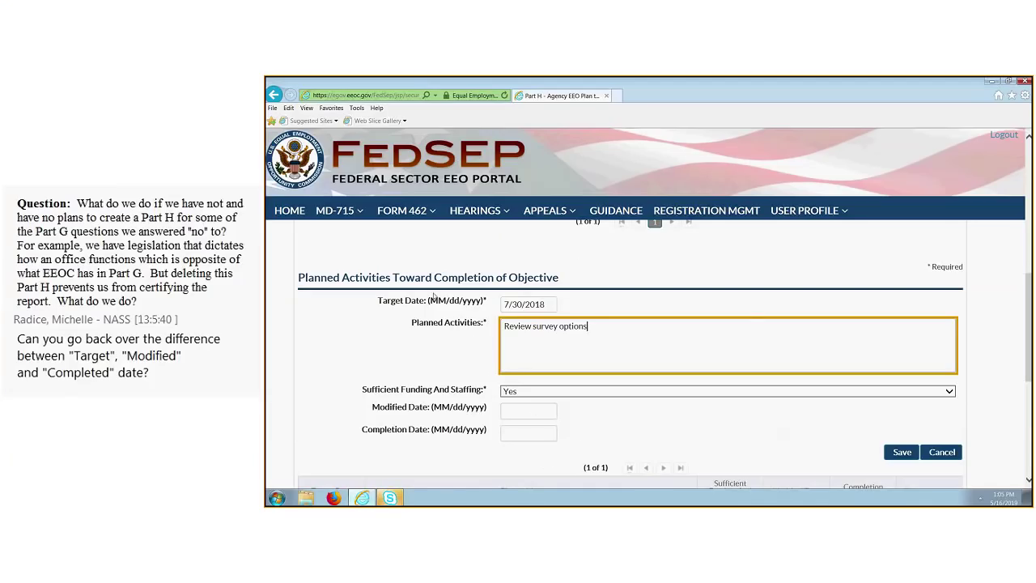
{"action": "scroll", "coordinate": [789, 393], "scroll_direction": "up", "scroll_amount": 1}
{"action": "scroll", "coordinate": [796, 390], "scroll_direction": "down", "scroll_amount": 1}
Save the 'Review survey options' activity and discard the extra empty activity form.
{"action": "left_click", "coordinate": [900, 458]}
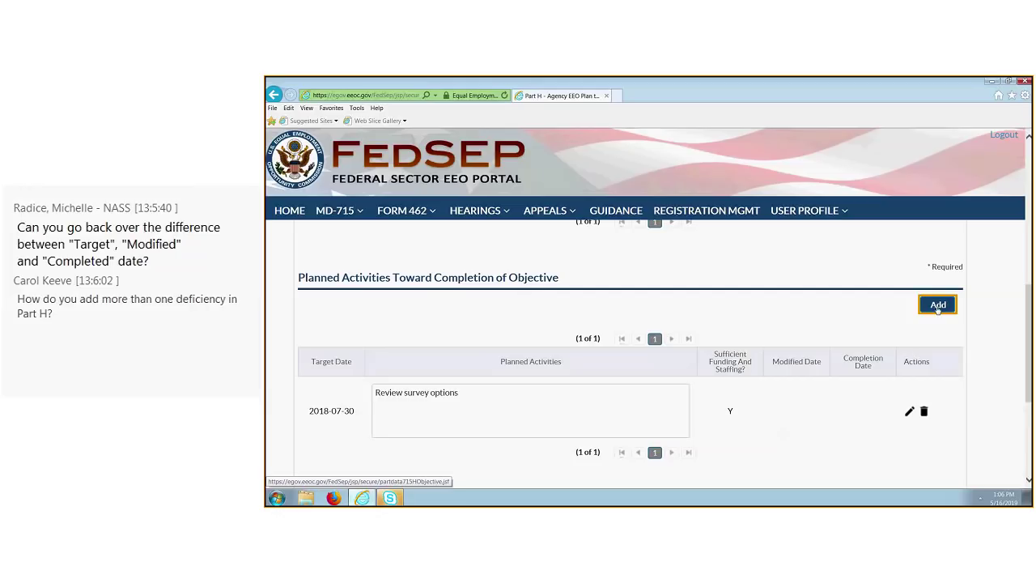
{"action": "left_click", "coordinate": [937, 306]}
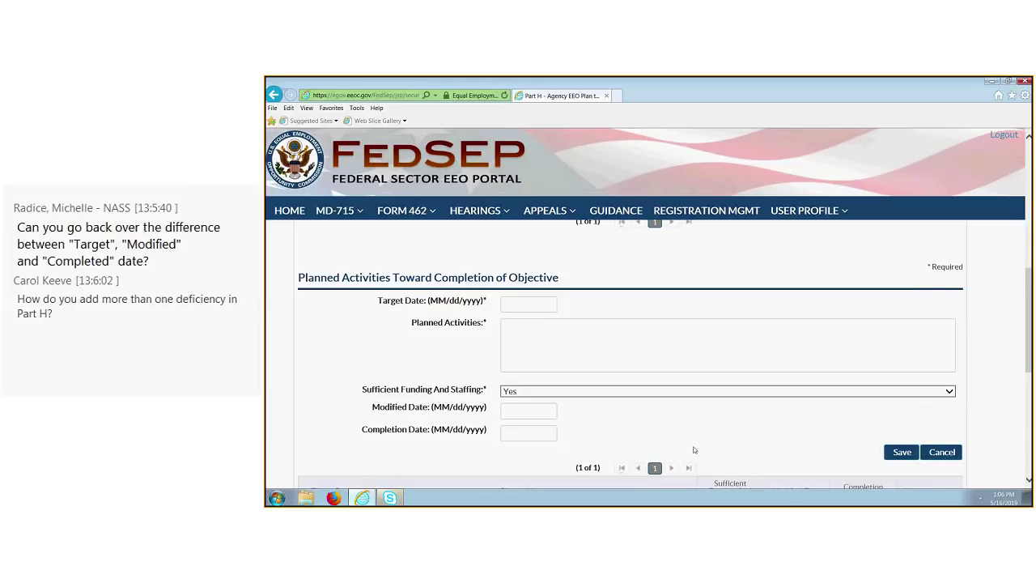
{"action": "left_click", "coordinate": [942, 452]}
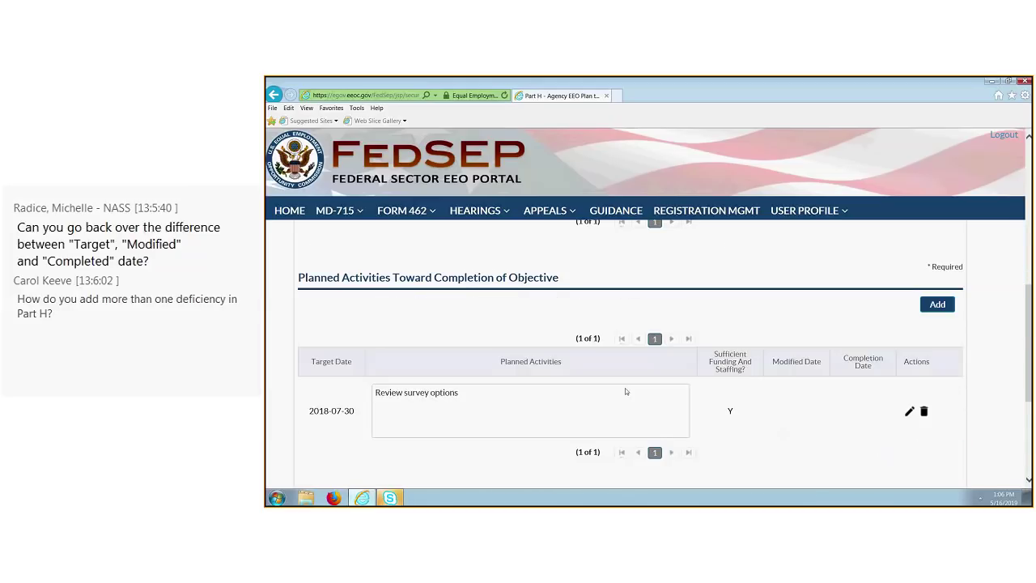
{"action": "scroll", "coordinate": [625, 391], "scroll_direction": "down", "scroll_amount": 3}
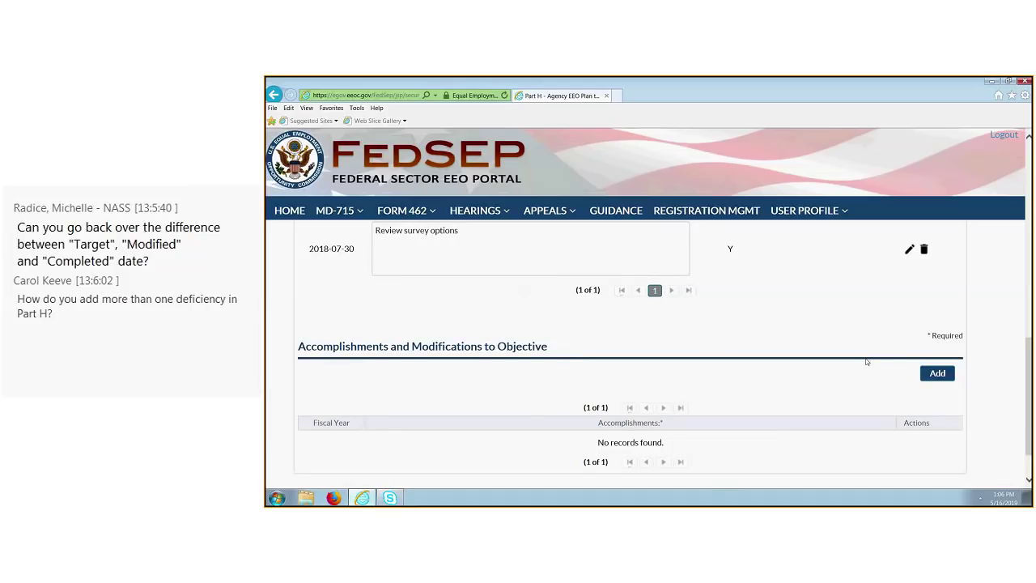
Add a fiscal year 2018 accomplishment 'Reviewed multiple agency exit surveys.' and save it.
{"action": "left_click", "coordinate": [937, 373]}
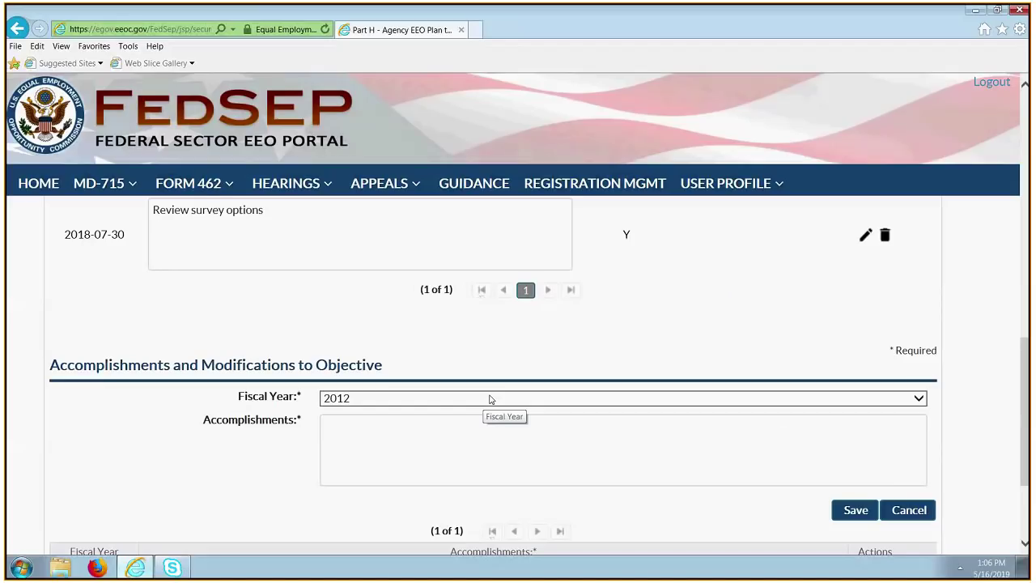
{"action": "left_click", "coordinate": [492, 399]}
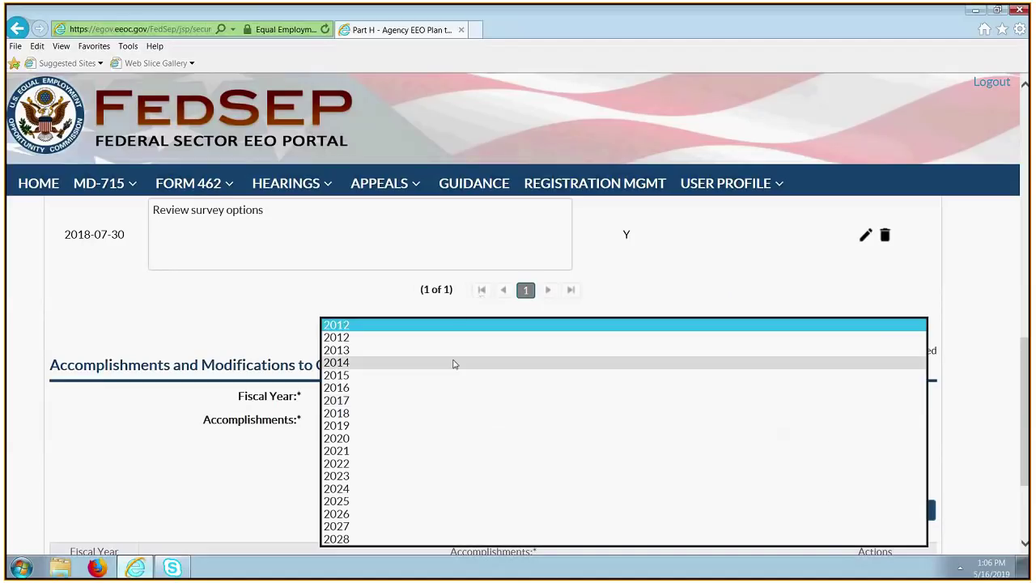
{"action": "left_click", "coordinate": [340, 414]}
{"action": "left_click", "coordinate": [407, 440]}
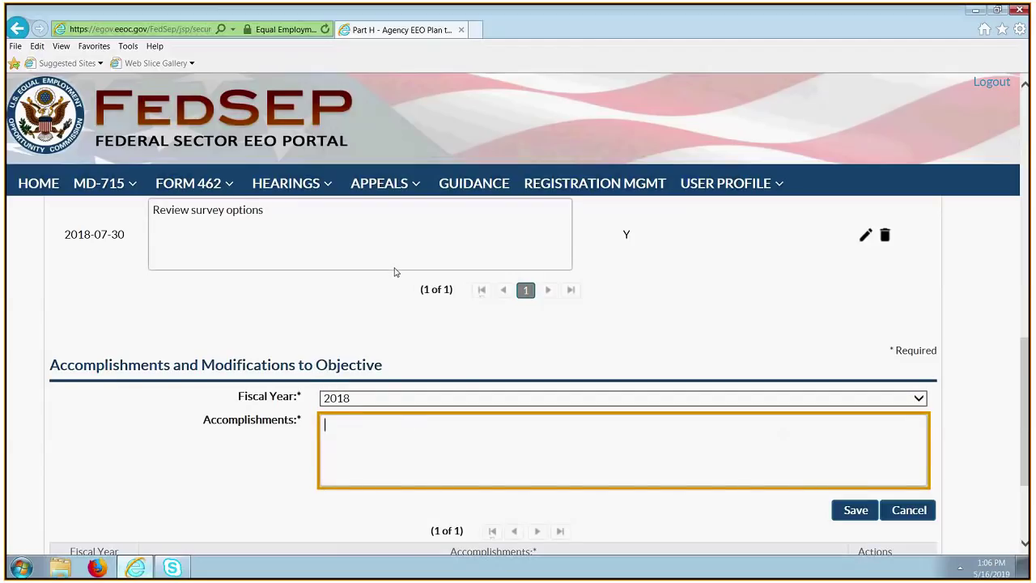
{"action": "type", "text": "Reviewed multiple agency ex"}
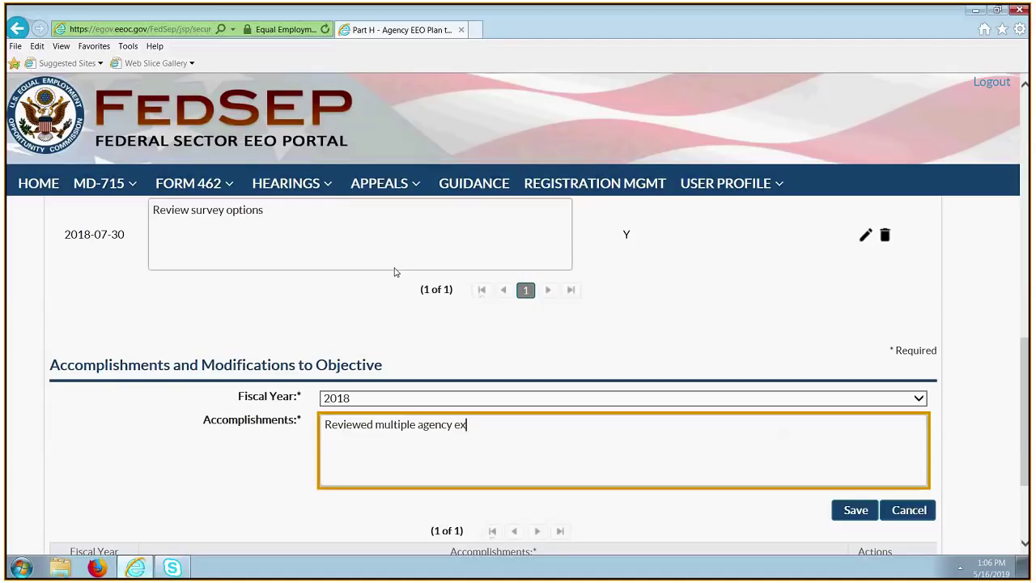
{"action": "type", "text": "it surveys."}
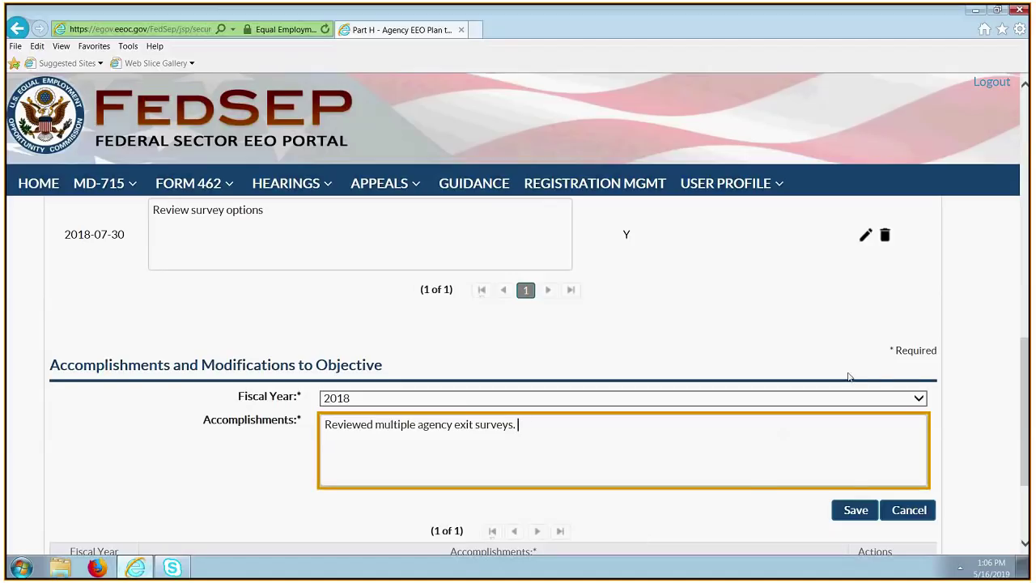
{"action": "left_click", "coordinate": [866, 509]}
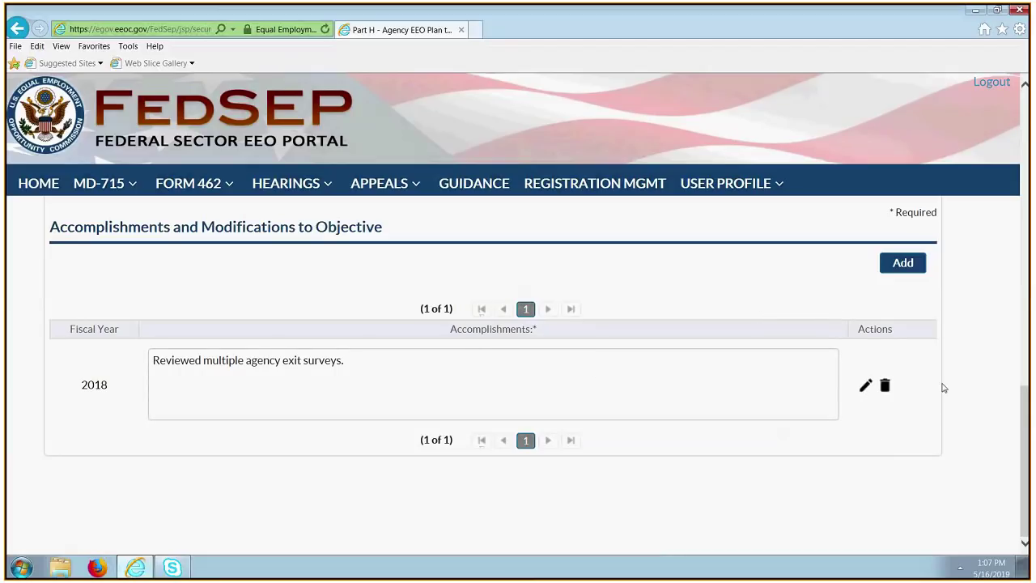
{"action": "left_click", "coordinate": [885, 386]}
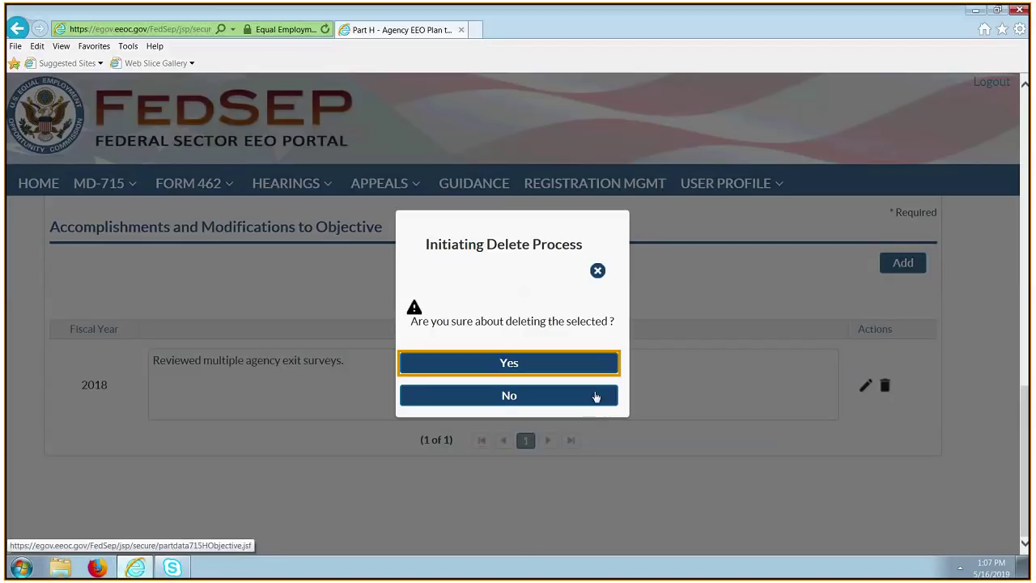
{"action": "left_click", "coordinate": [594, 395]}
{"action": "scroll", "coordinate": [731, 545], "scroll_direction": "up", "scroll_amount": 3}
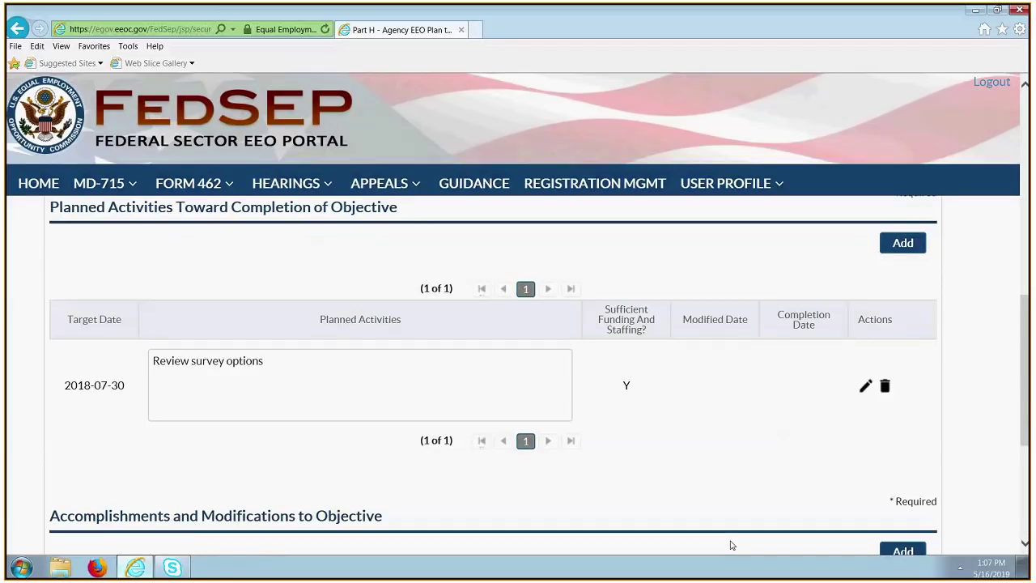
{"action": "scroll", "coordinate": [731, 544], "scroll_direction": "up", "scroll_amount": 10}
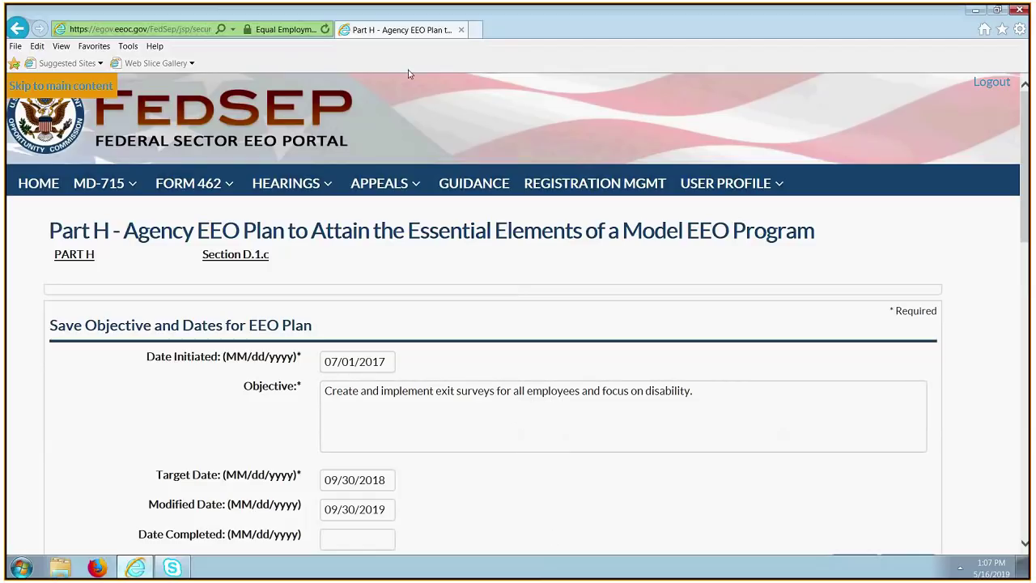
Return to the Part H Plan List and review deficiencies B.3.a, B.4.a.7, C.2.b.5 and D.1.c.
{"action": "left_click", "coordinate": [53, 261]}
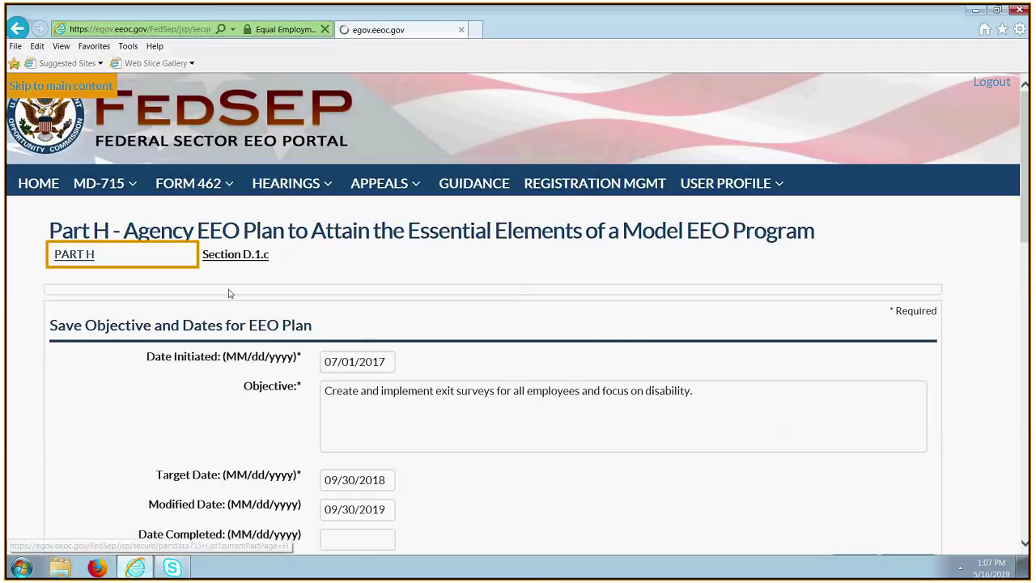
{"action": "scroll", "coordinate": [368, 421], "scroll_direction": "down", "scroll_amount": 3}
{"action": "scroll", "coordinate": [369, 421], "scroll_direction": "up", "scroll_amount": 1}
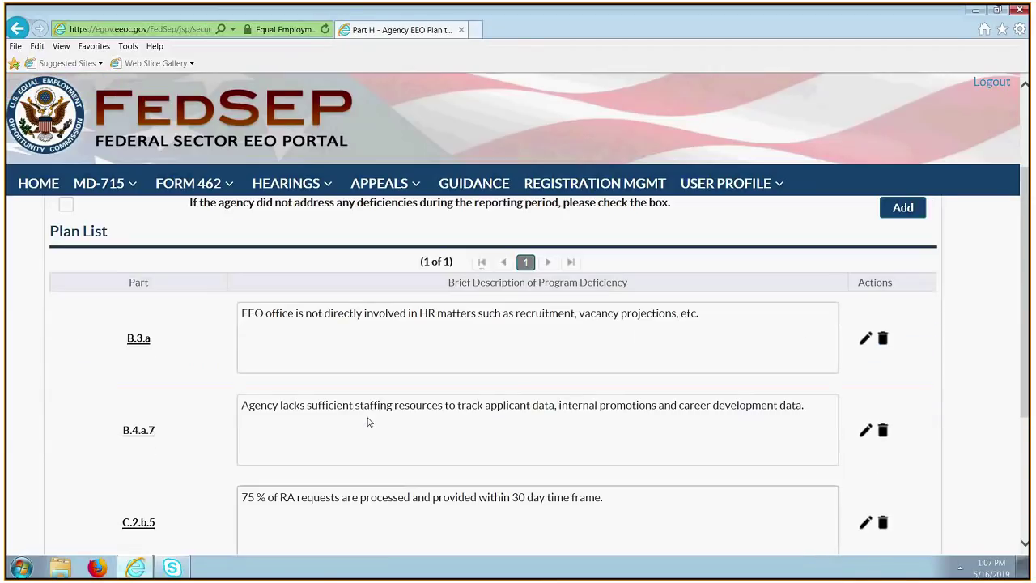
{"action": "scroll", "coordinate": [368, 422], "scroll_direction": "up", "scroll_amount": 1}
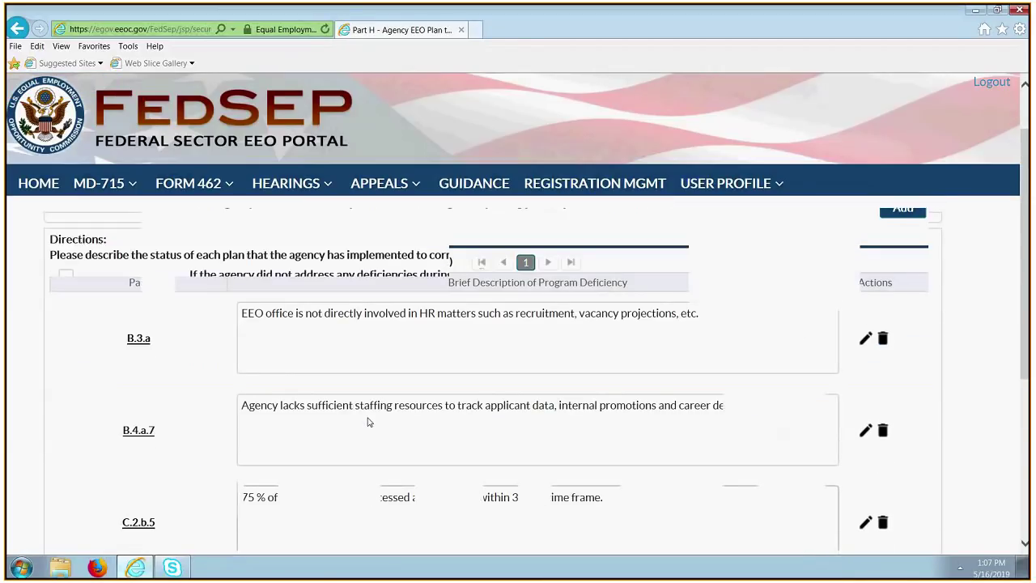
{"action": "scroll", "coordinate": [368, 422], "scroll_direction": "down", "scroll_amount": 1}
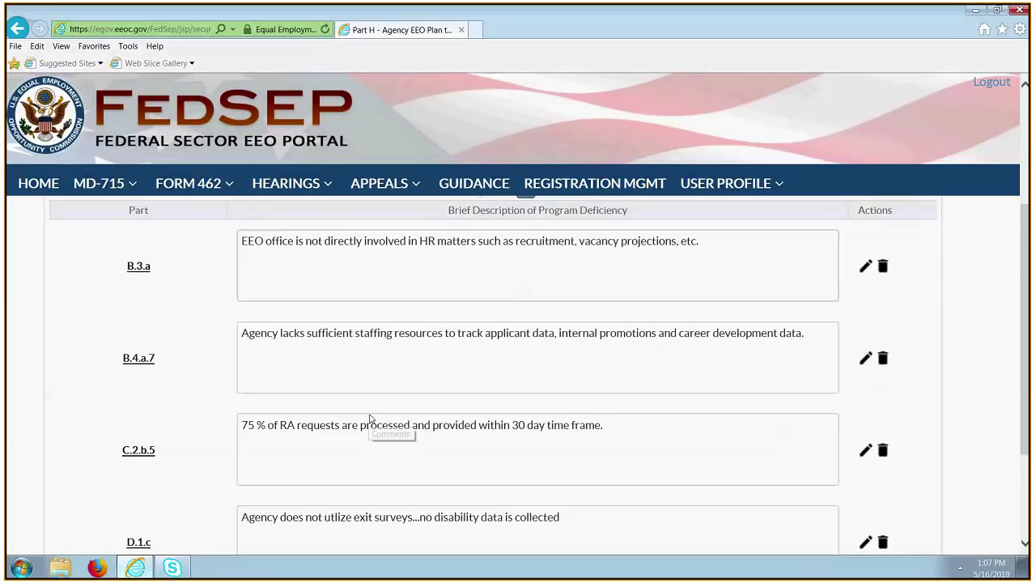
{"action": "scroll", "coordinate": [370, 419], "scroll_direction": "down", "scroll_amount": 2}
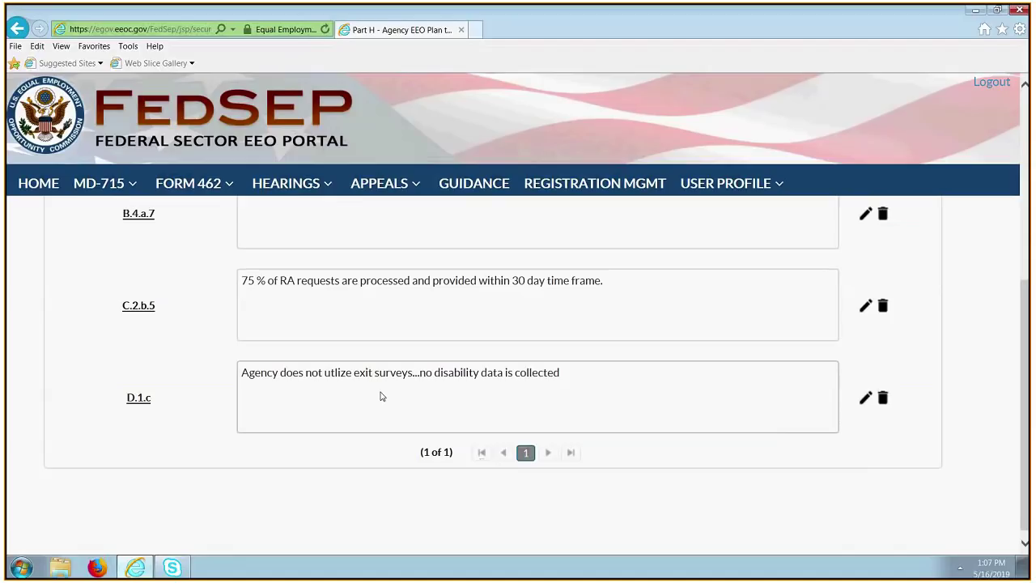
{"action": "scroll", "coordinate": [382, 395], "scroll_direction": "up", "scroll_amount": 4}
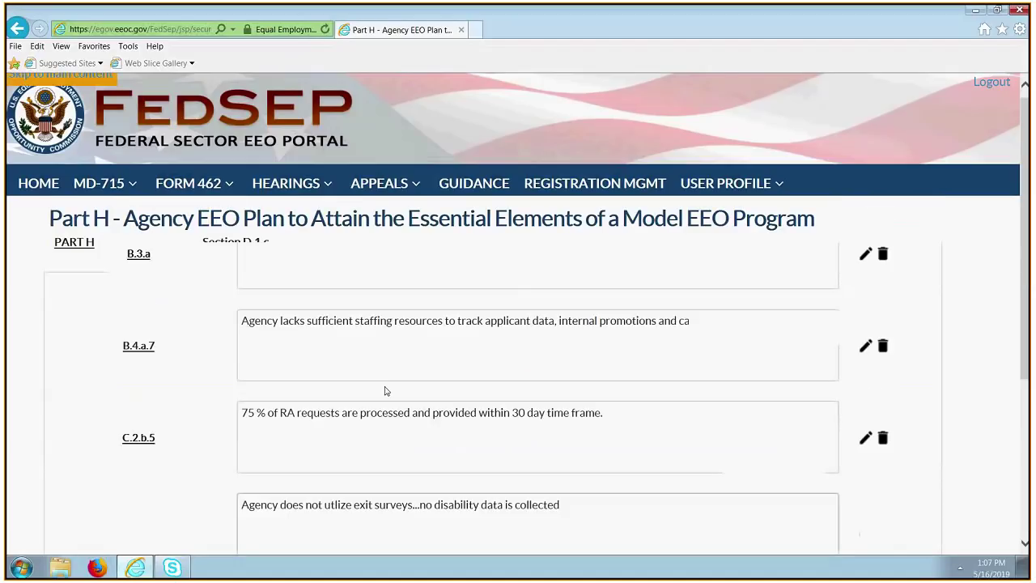
{"action": "scroll", "coordinate": [740, 389], "scroll_direction": "up", "scroll_amount": 2}
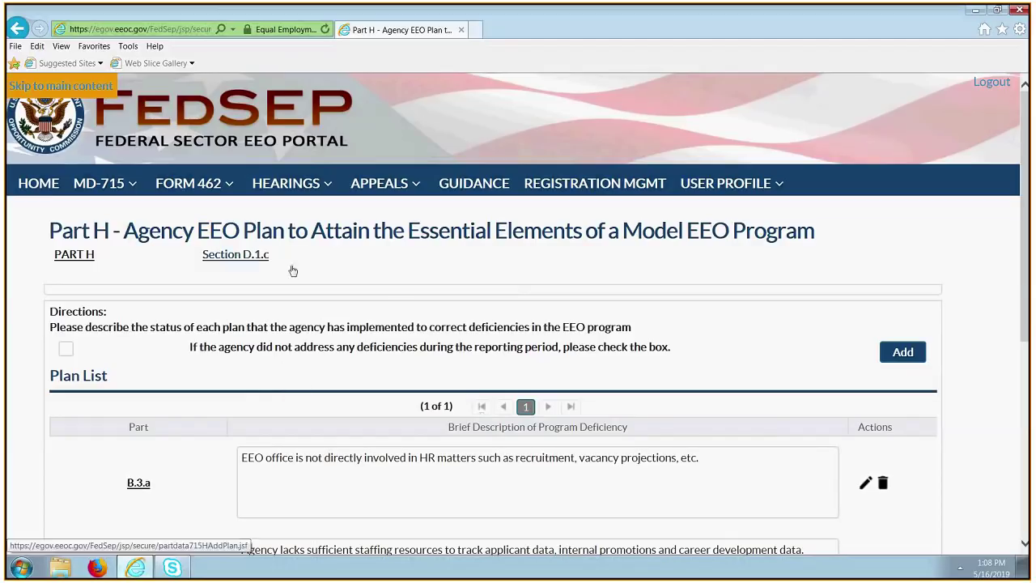
Go to MD-715 > Part Data > Part I-Plan to Eliminate Barriers.
{"action": "left_click", "coordinate": [121, 187]}
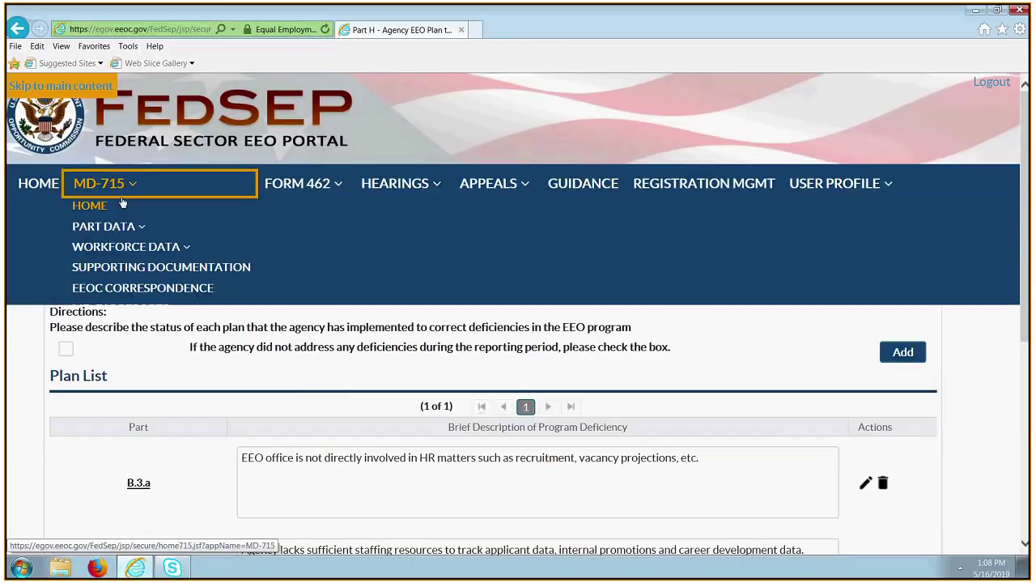
{"action": "left_click", "coordinate": [147, 228]}
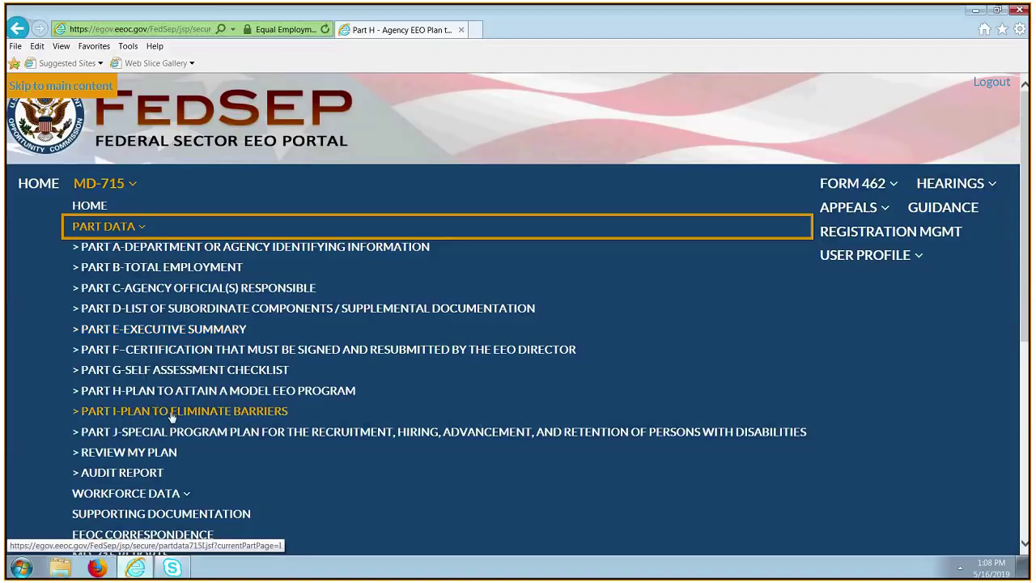
{"action": "left_click", "coordinate": [171, 412]}
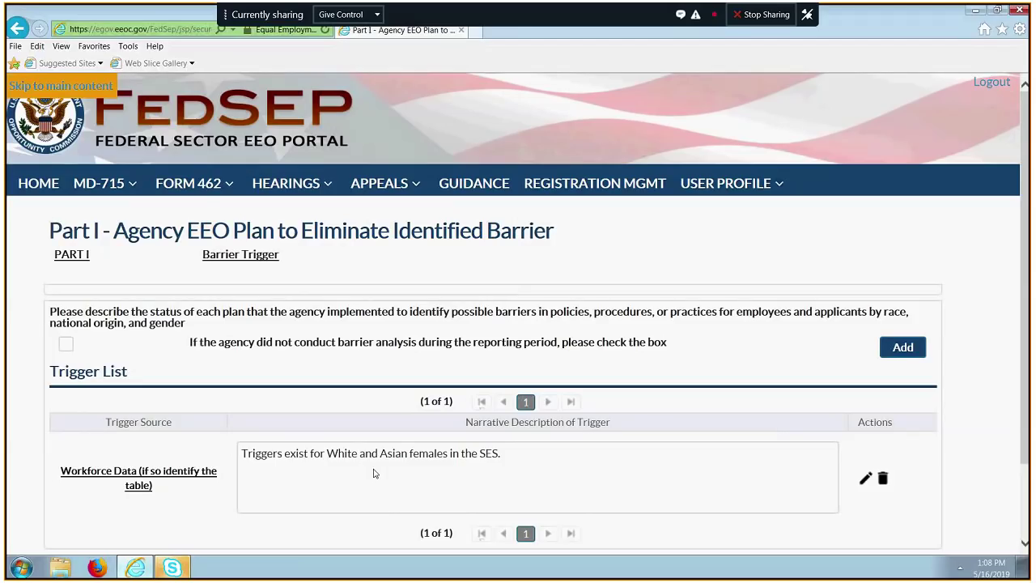
{"action": "scroll", "coordinate": [713, 314], "scroll_direction": "down", "scroll_amount": 2}
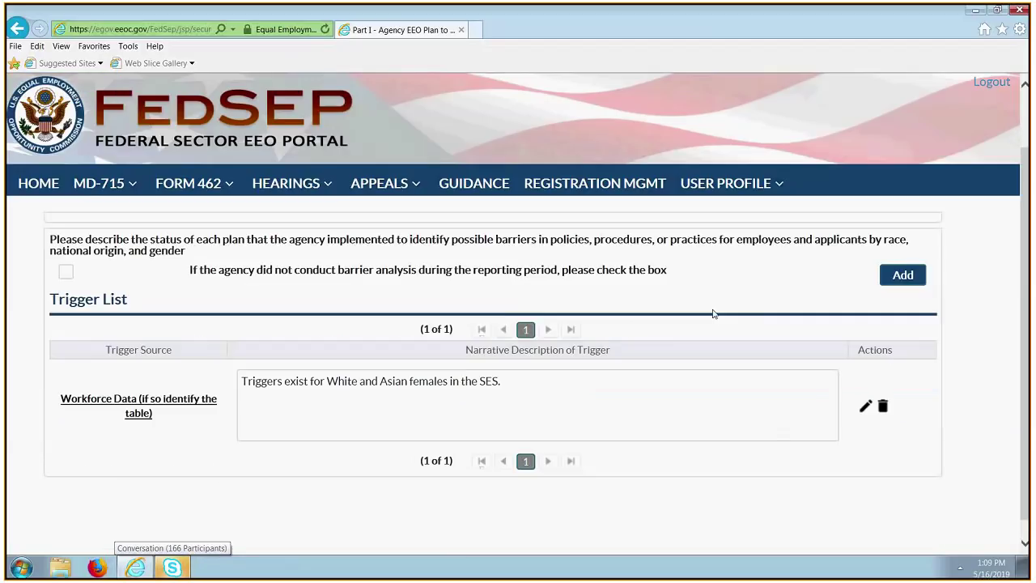
Edit the trigger, keeping source Workforce Data and table A11, and save it.
{"action": "left_click", "coordinate": [866, 407]}
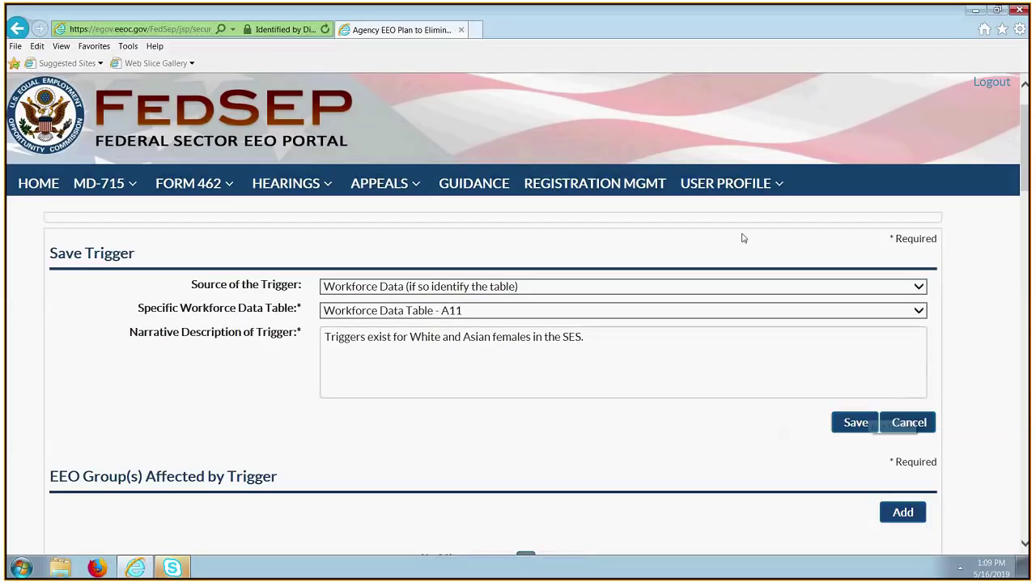
{"action": "left_click", "coordinate": [771, 287]}
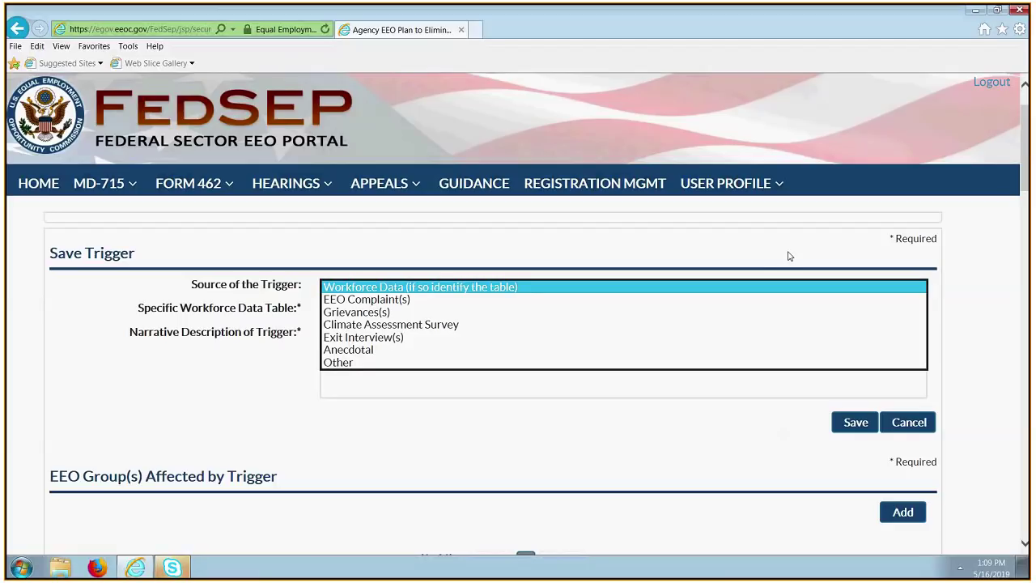
{"action": "left_click", "coordinate": [836, 222]}
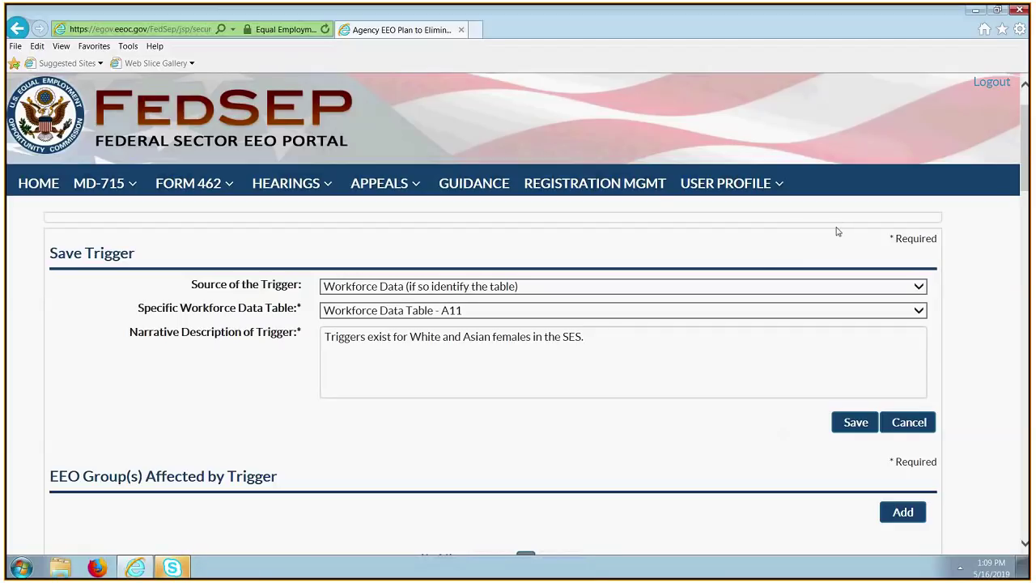
{"action": "left_click", "coordinate": [899, 316]}
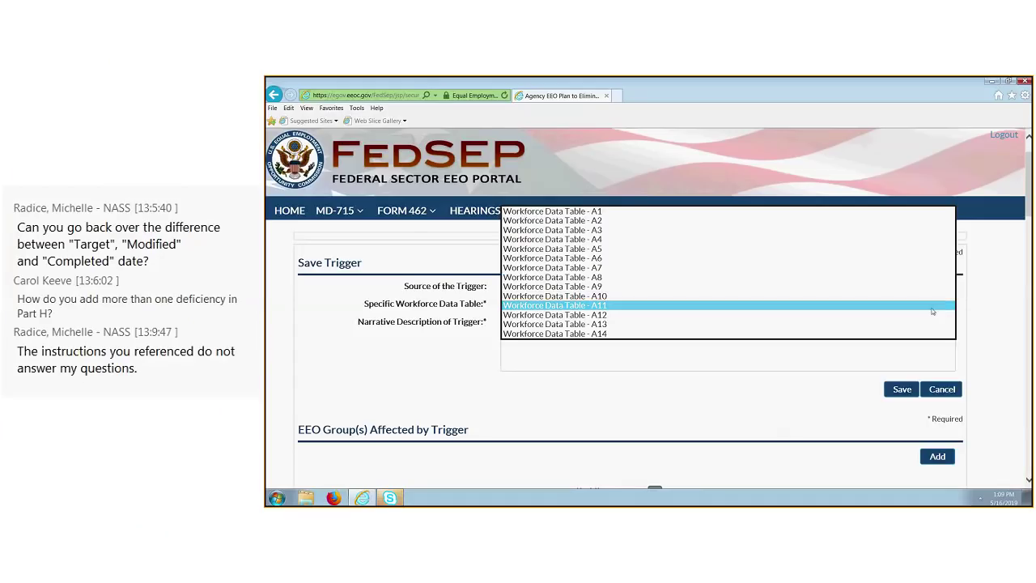
{"action": "left_click", "coordinate": [931, 310]}
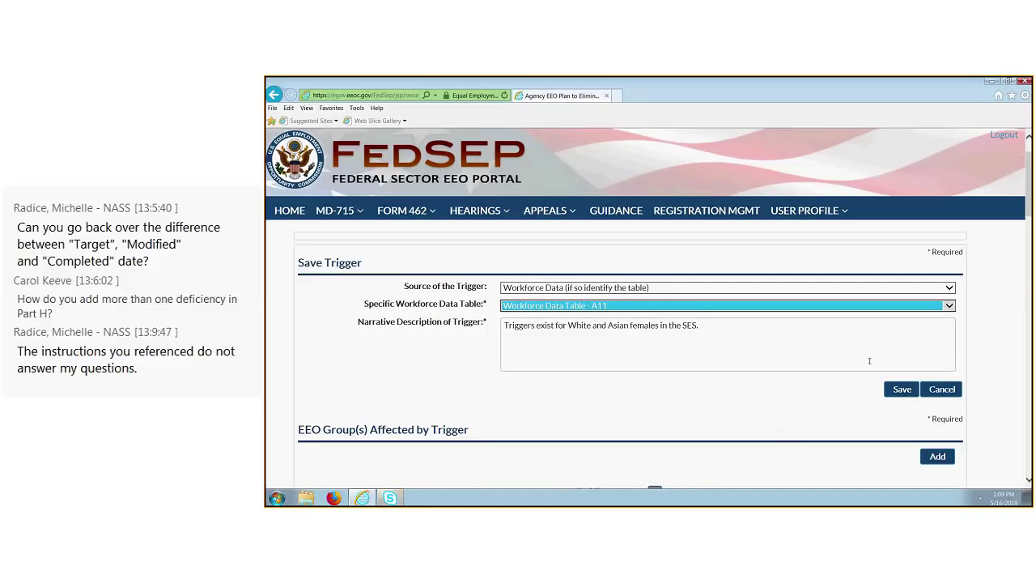
{"action": "left_click", "coordinate": [902, 388]}
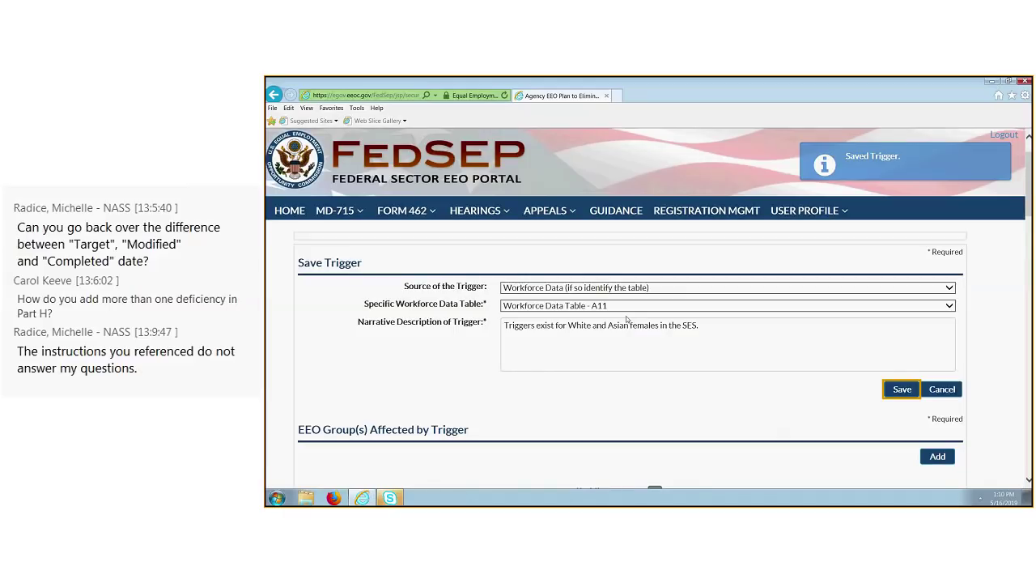
{"action": "scroll", "coordinate": [628, 320], "scroll_direction": "down", "scroll_amount": 2}
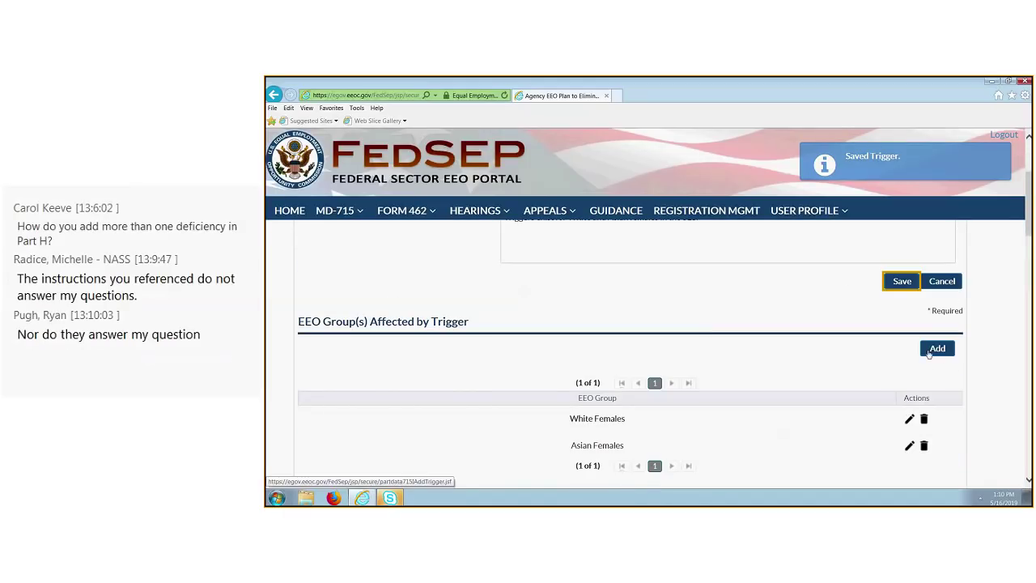
Leave All Men in the EEO Group list and scroll to the EEO Source(s) Affected by Trigger table.
{"action": "left_click", "coordinate": [940, 364]}
{"action": "left_click", "coordinate": [938, 349]}
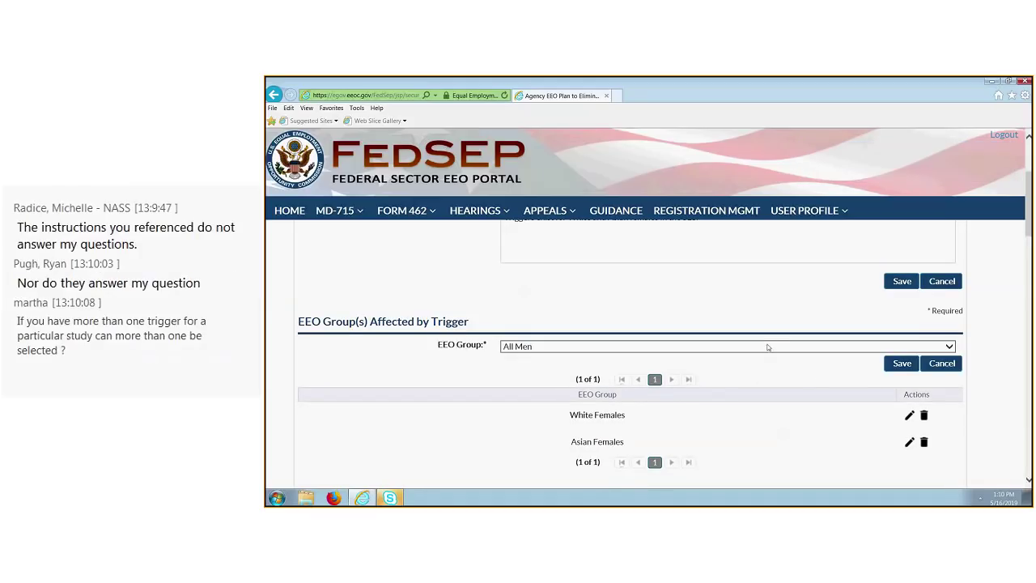
{"action": "left_click", "coordinate": [950, 350]}
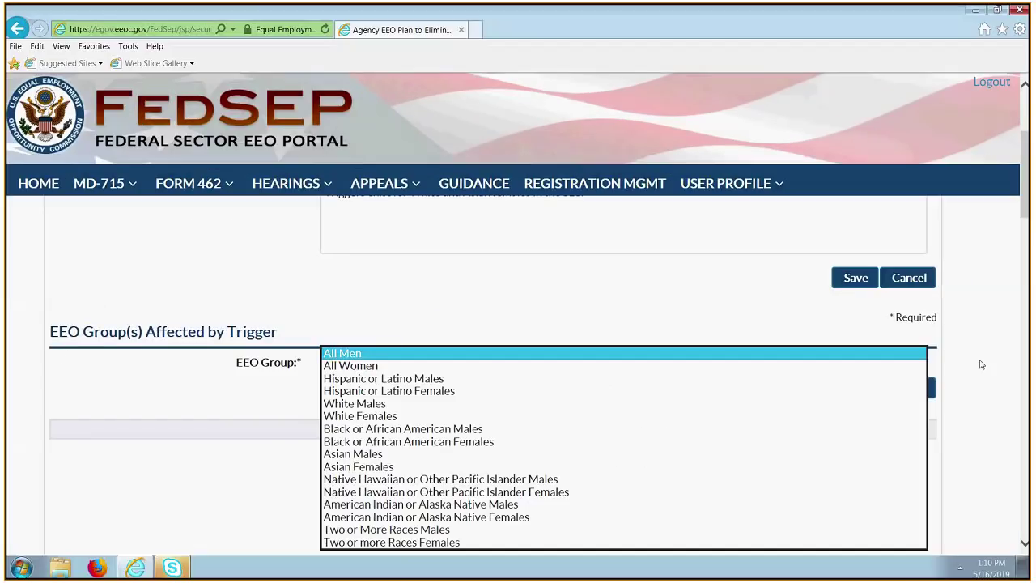
{"action": "left_click", "coordinate": [995, 344]}
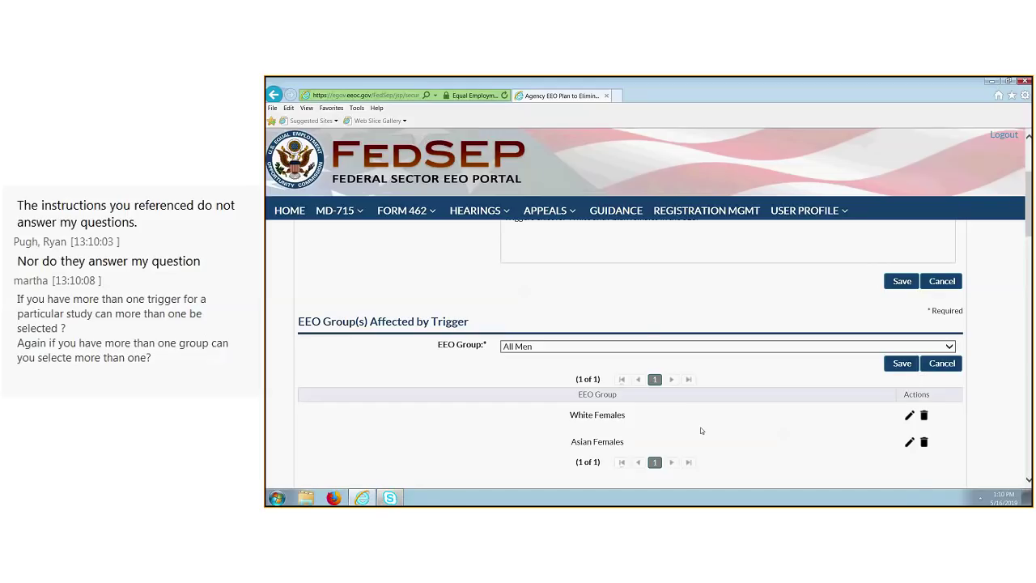
{"action": "scroll", "coordinate": [699, 431], "scroll_direction": "down", "scroll_amount": 1}
{"action": "scroll", "coordinate": [701, 431], "scroll_direction": "down", "scroll_amount": 1}
{"action": "scroll", "coordinate": [701, 431], "scroll_direction": "down", "scroll_amount": 2}
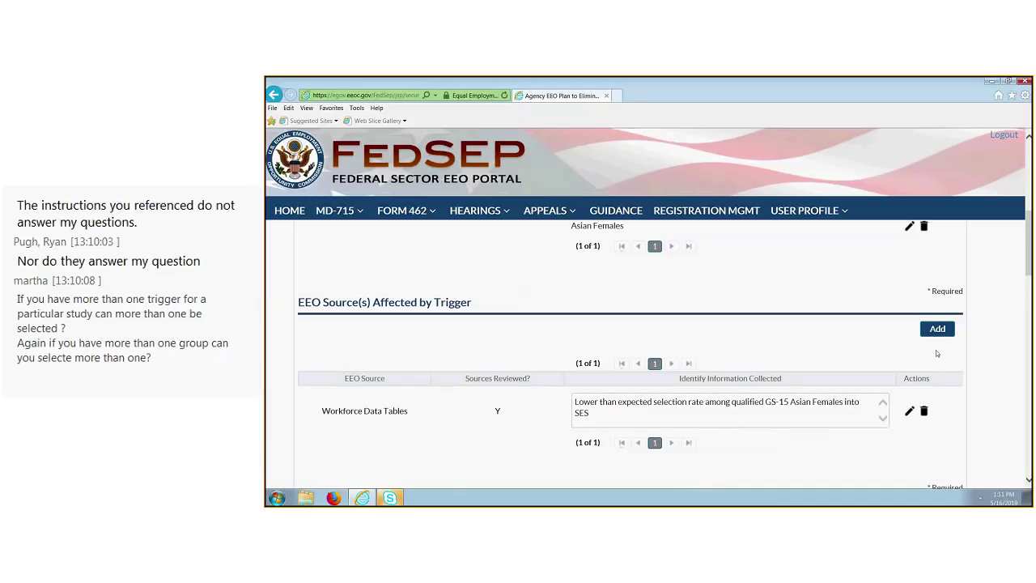
Add Complaint Data (Trends) as a reviewed EEO source noting more non-selection complaints by white females.
{"action": "left_click", "coordinate": [937, 328]}
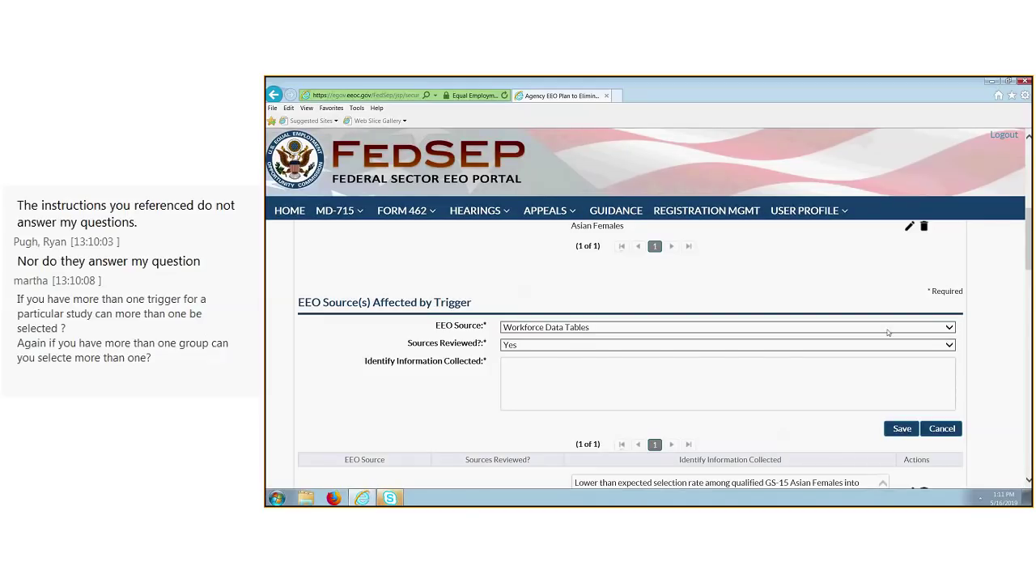
{"action": "left_click", "coordinate": [888, 331]}
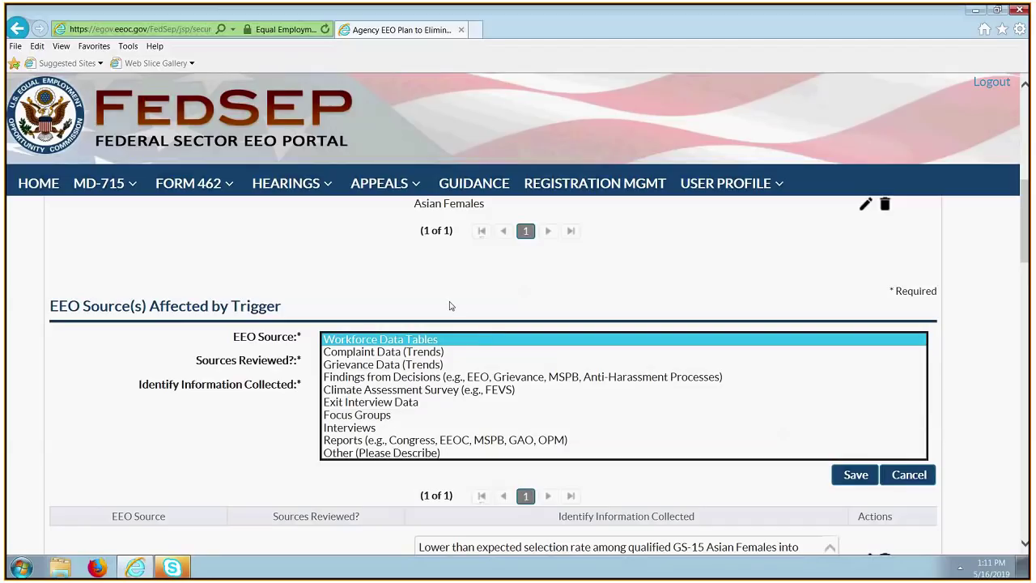
{"action": "left_click", "coordinate": [474, 353]}
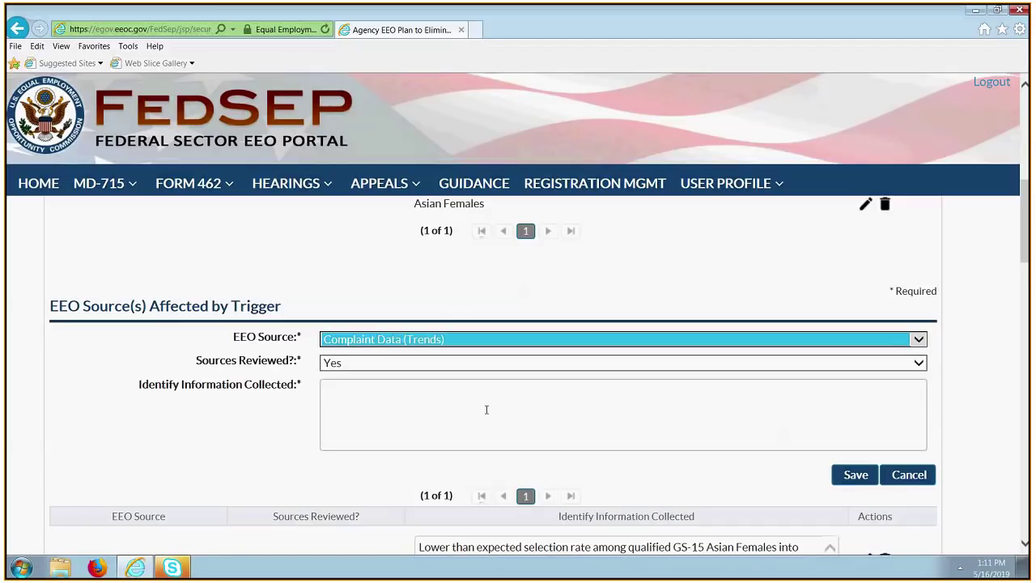
{"action": "left_click", "coordinate": [747, 366]}
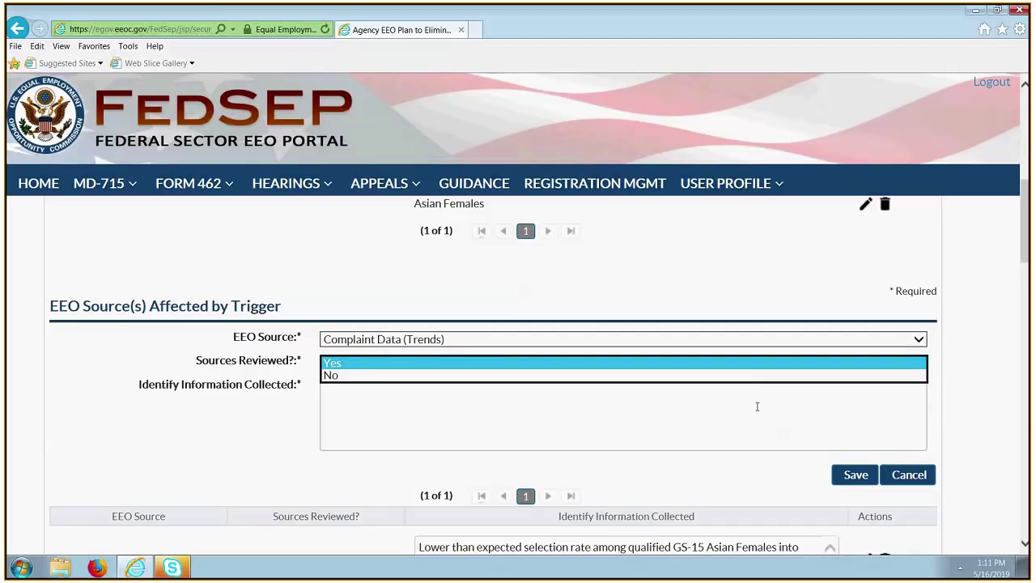
{"action": "left_click", "coordinate": [757, 406]}
{"action": "type", "text": "Mor"}
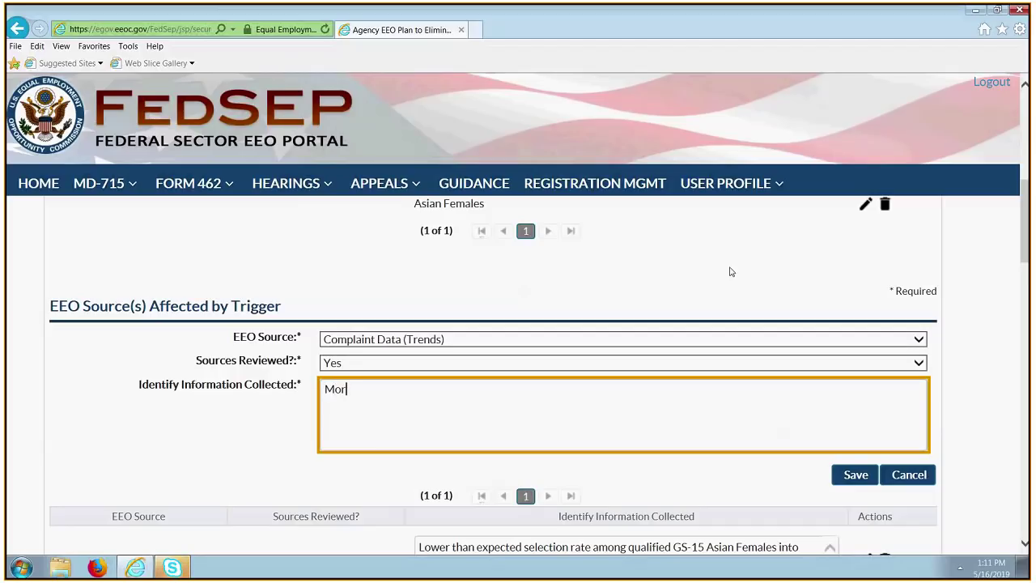
{"action": "type", "text": "e compleaints filed no"}
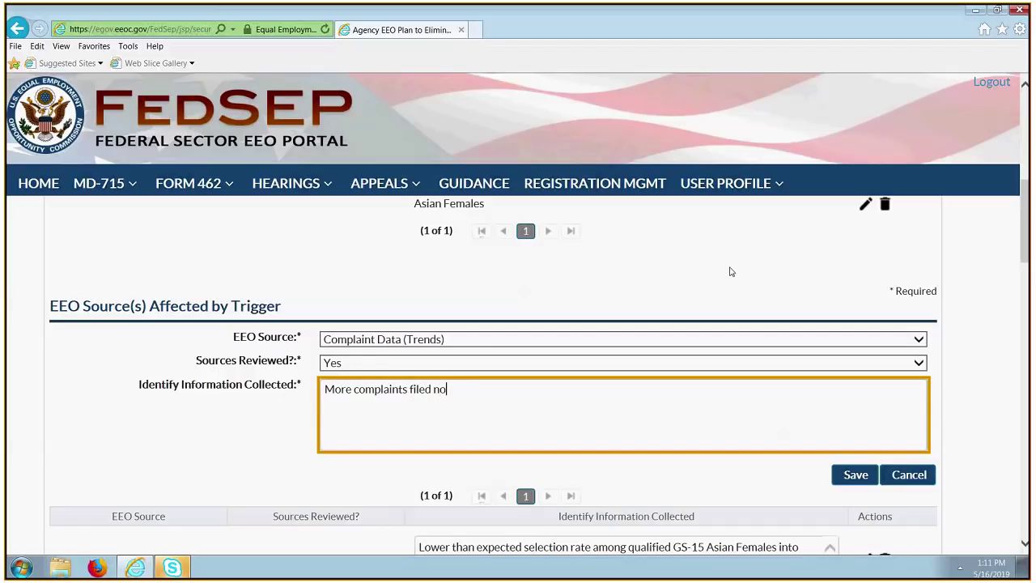
{"action": "type", "text": "n-selection by white females"}
{"action": "scroll", "coordinate": [730, 272], "scroll_direction": "up", "scroll_amount": 1}
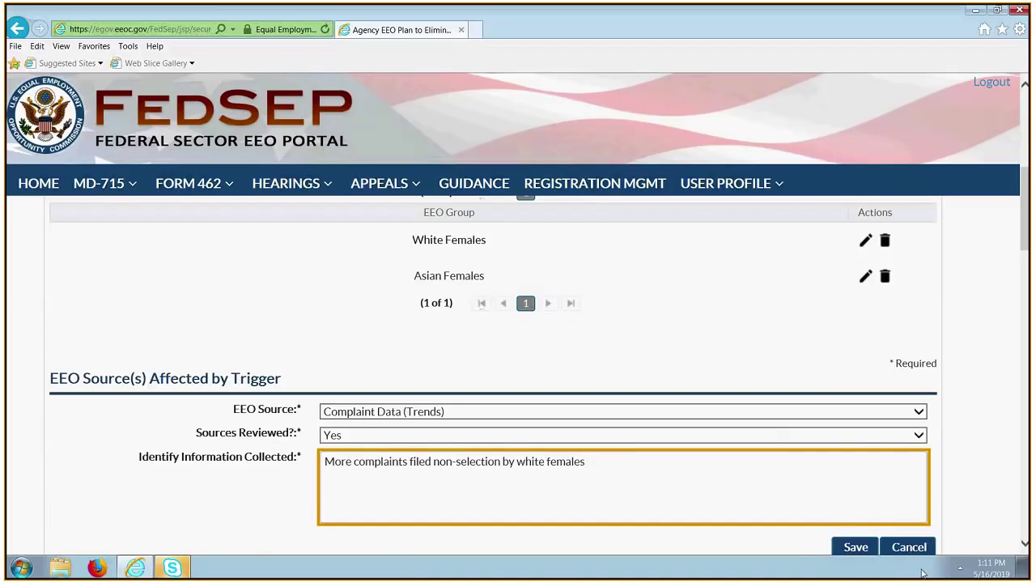
{"action": "left_click", "coordinate": [855, 547]}
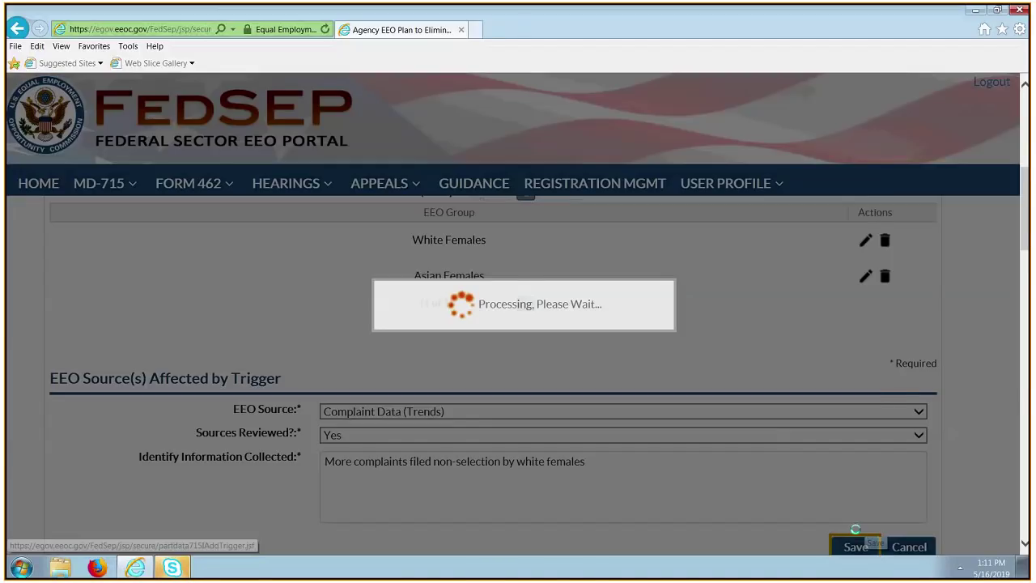
{"action": "scroll", "coordinate": [498, 266], "scroll_direction": "down", "scroll_amount": 3}
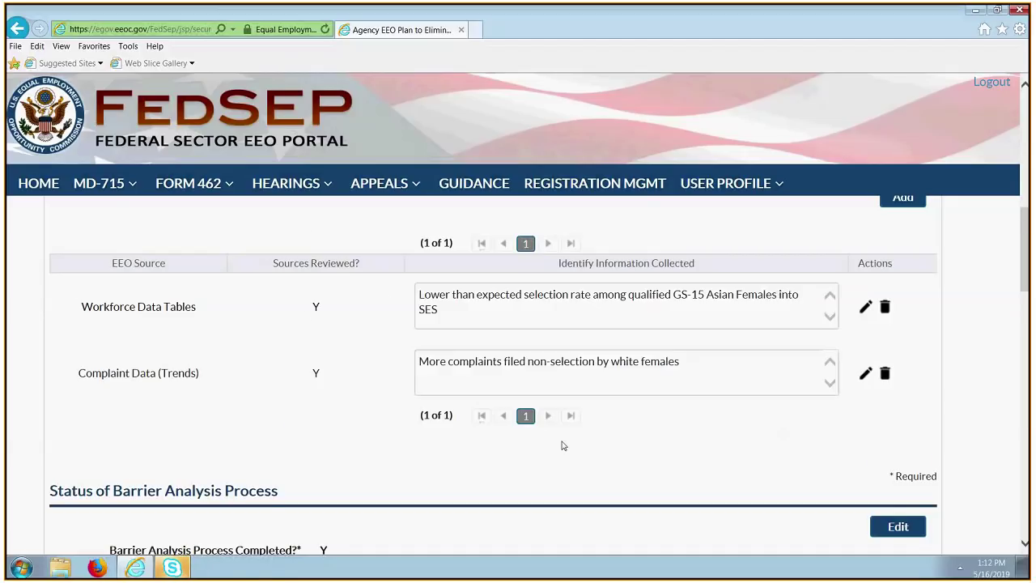
Save the barrier analysis status with process completed and barriers identified both left at Yes.
{"action": "scroll", "coordinate": [563, 445], "scroll_direction": "down", "scroll_amount": 1}
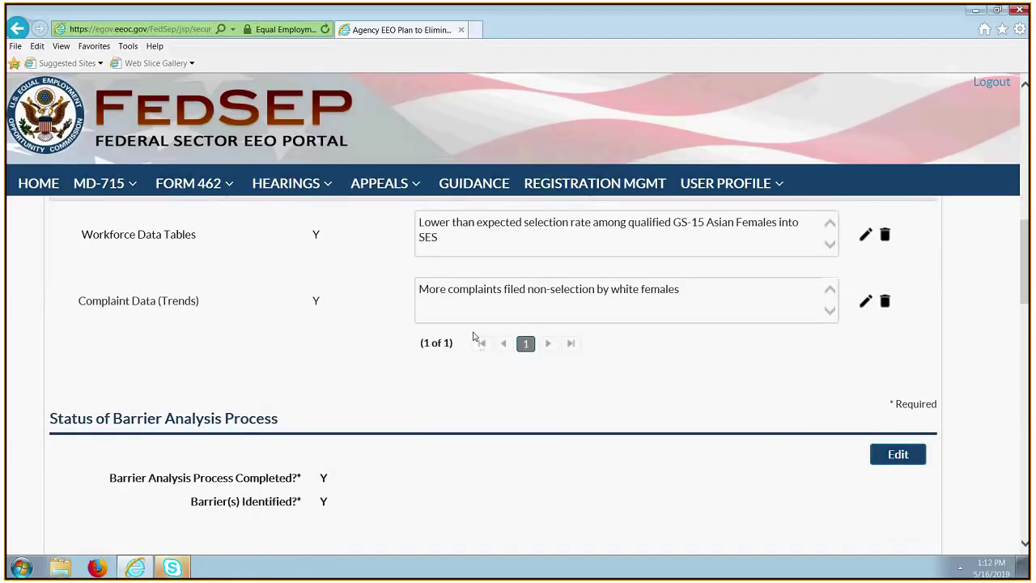
{"action": "scroll", "coordinate": [998, 398], "scroll_direction": "down", "scroll_amount": 1}
{"action": "scroll", "coordinate": [930, 405], "scroll_direction": "down", "scroll_amount": 1}
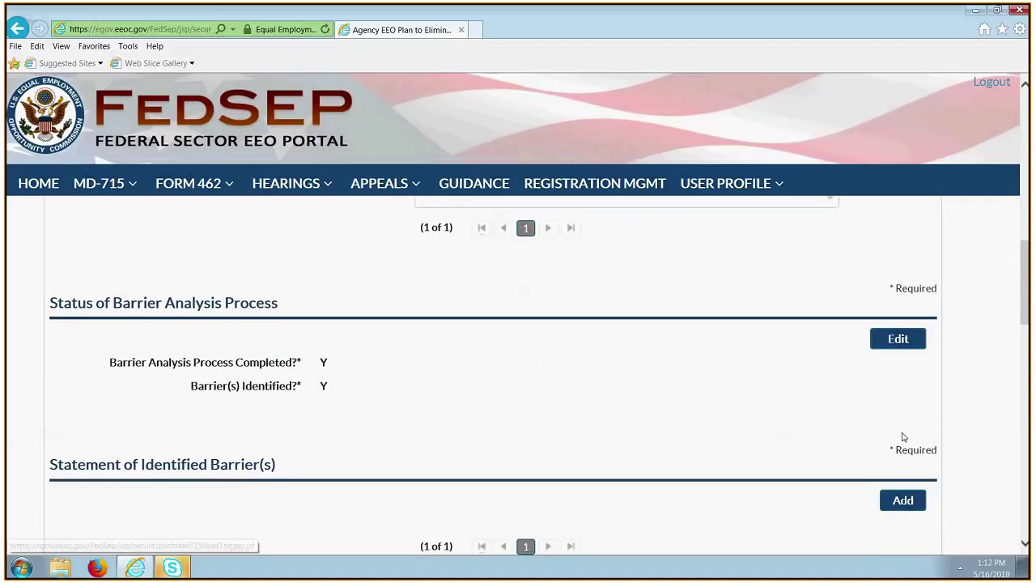
{"action": "scroll", "coordinate": [903, 437], "scroll_direction": "down", "scroll_amount": 2}
{"action": "scroll", "coordinate": [838, 399], "scroll_direction": "up", "scroll_amount": 3}
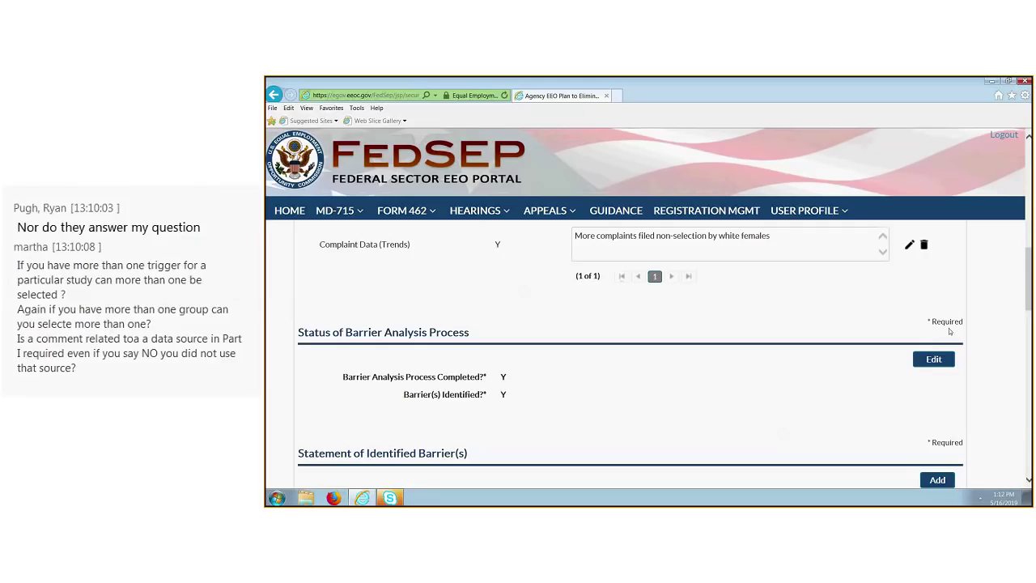
{"action": "left_click", "coordinate": [934, 359]}
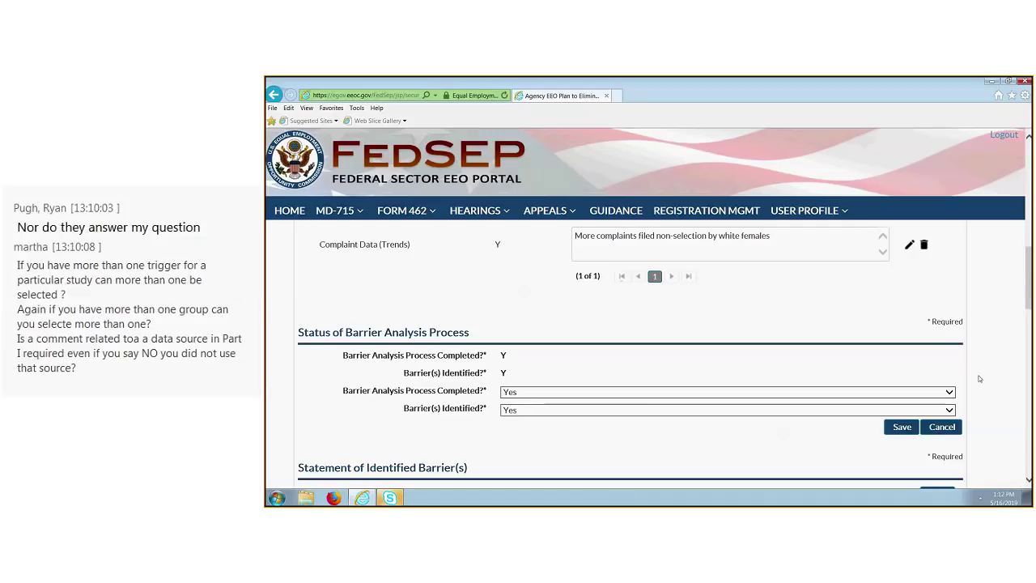
{"action": "left_click", "coordinate": [902, 427]}
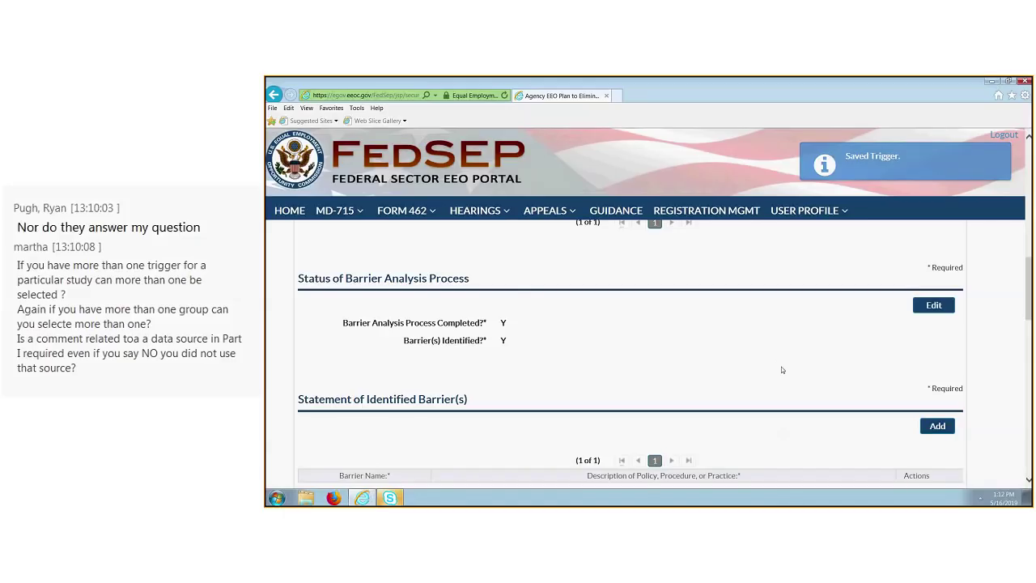
{"action": "scroll", "coordinate": [782, 370], "scroll_direction": "down", "scroll_amount": 3}
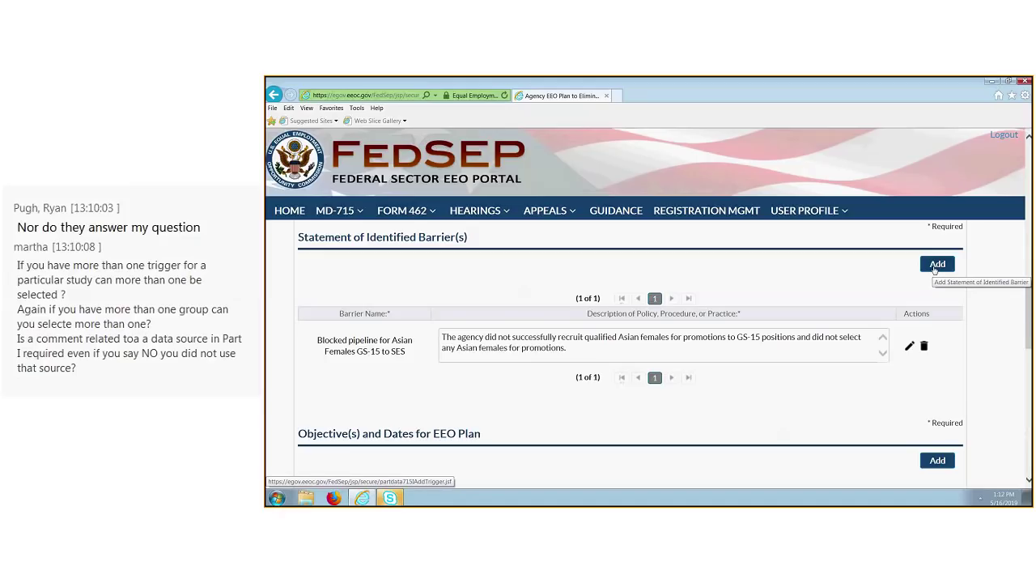
{"action": "left_click", "coordinate": [934, 267]}
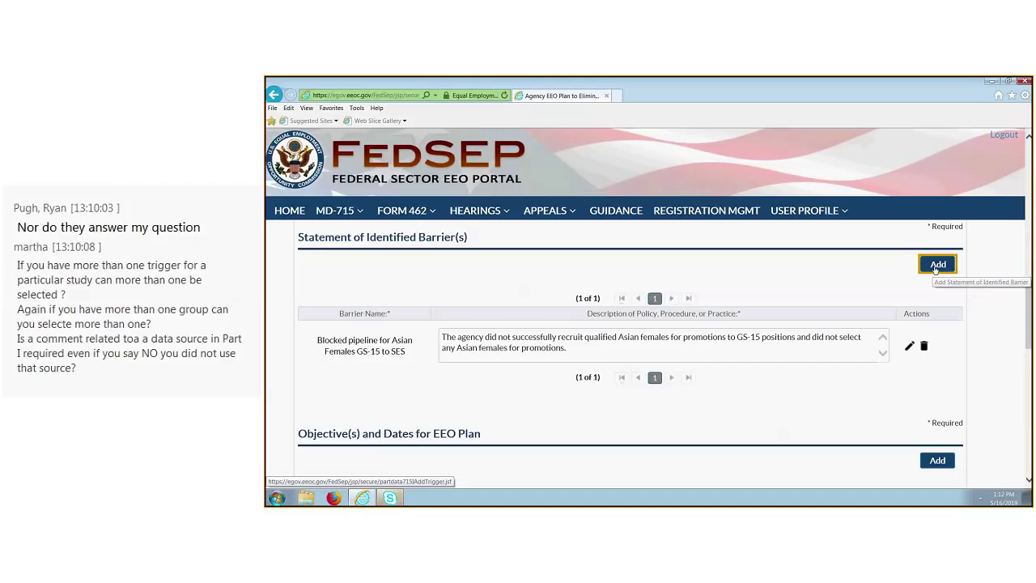
{"action": "left_click", "coordinate": [936, 265]}
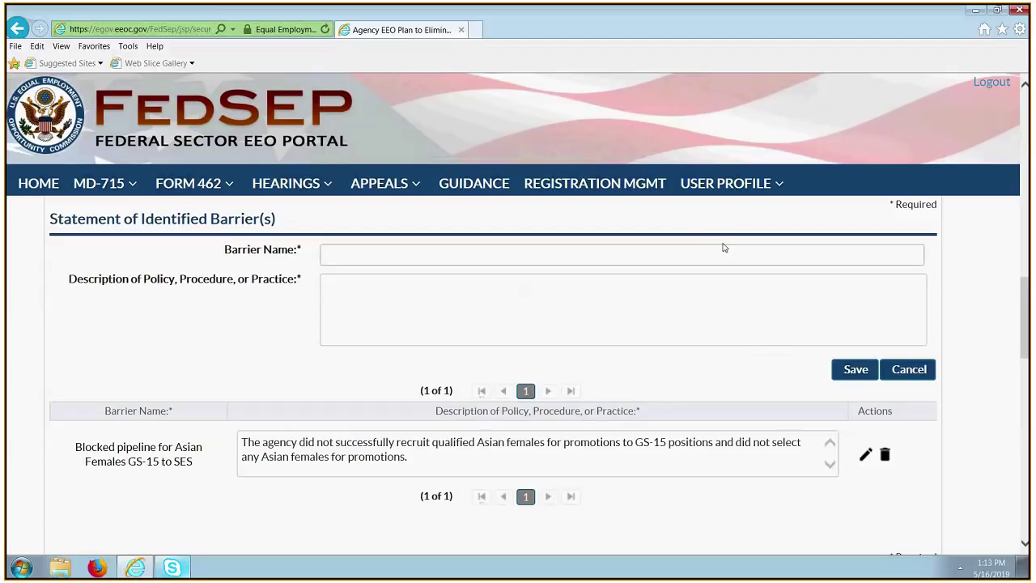
{"action": "left_click", "coordinate": [908, 369]}
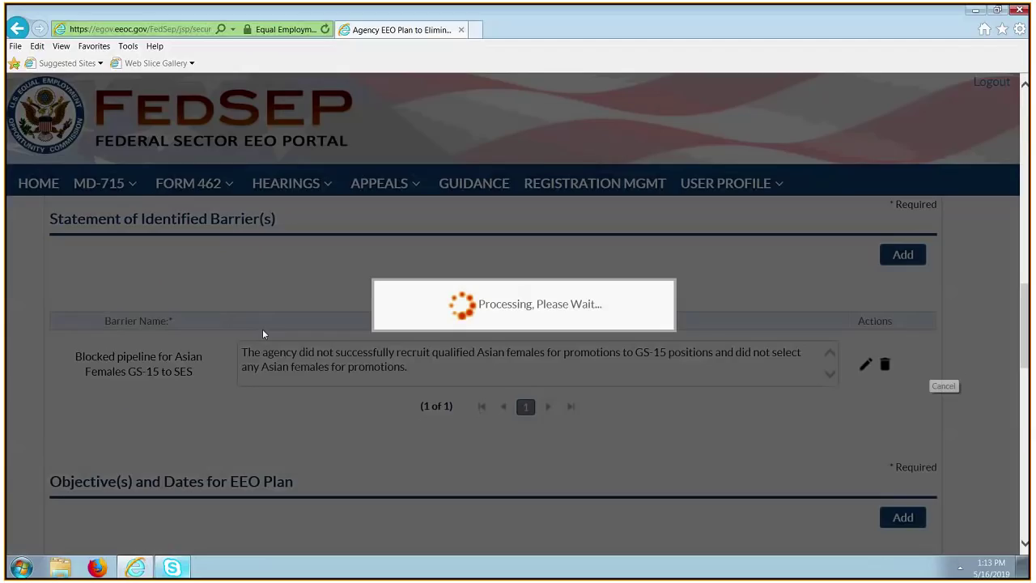
{"action": "scroll", "coordinate": [957, 434], "scroll_direction": "down", "scroll_amount": 1}
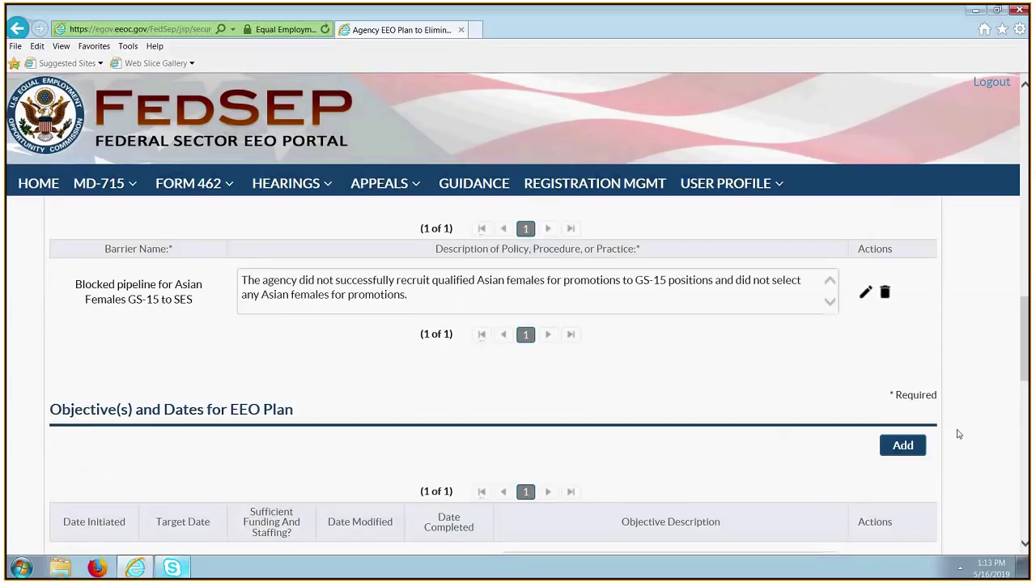
{"action": "scroll", "coordinate": [958, 434], "scroll_direction": "down", "scroll_amount": 2}
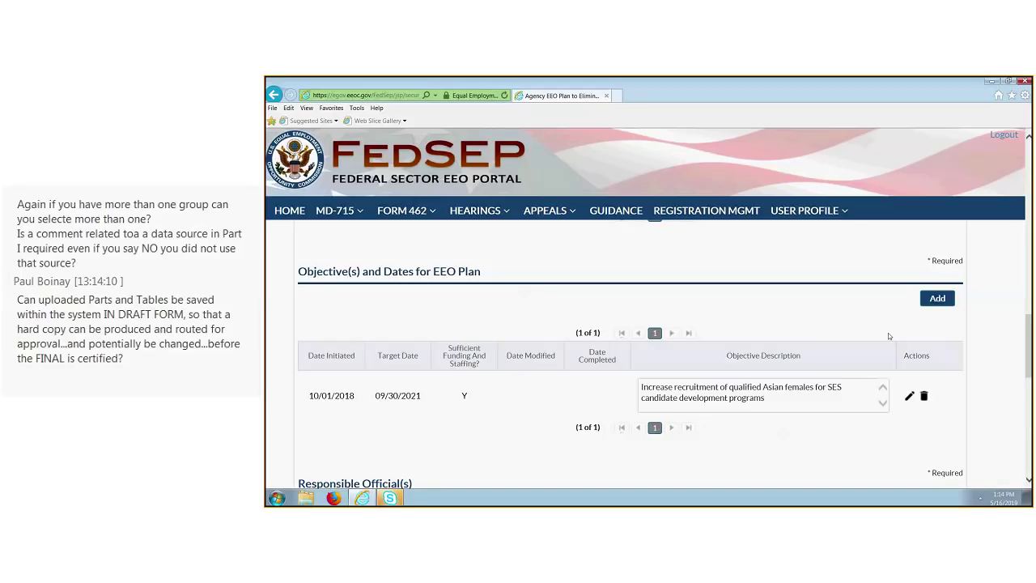
{"action": "scroll", "coordinate": [888, 333], "scroll_direction": "down", "scroll_amount": 2}
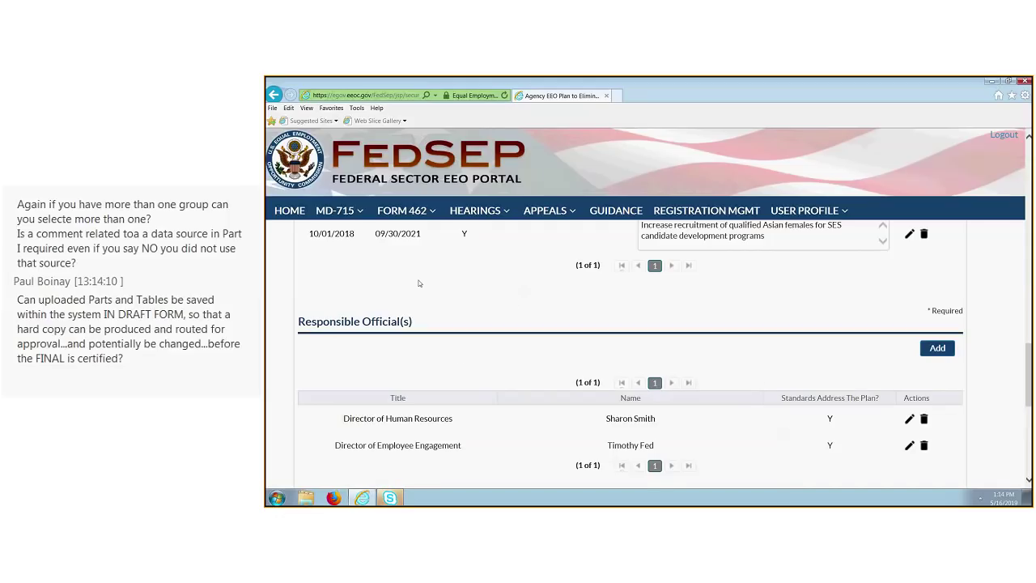
{"action": "scroll", "coordinate": [486, 303], "scroll_direction": "down", "scroll_amount": 1}
{"action": "scroll", "coordinate": [551, 320], "scroll_direction": "down", "scroll_amount": 1}
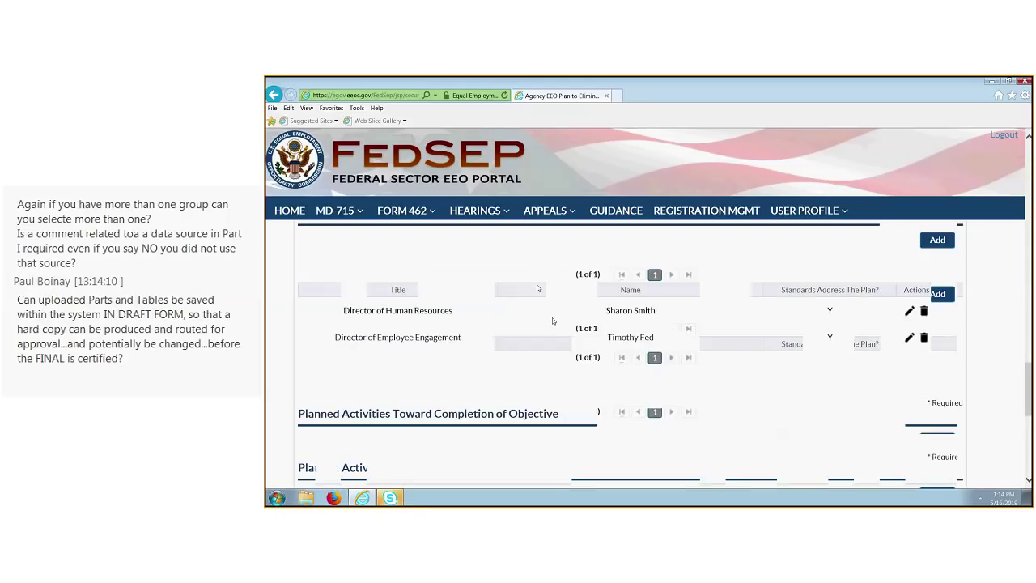
{"action": "scroll", "coordinate": [639, 323], "scroll_direction": "up", "scroll_amount": 1}
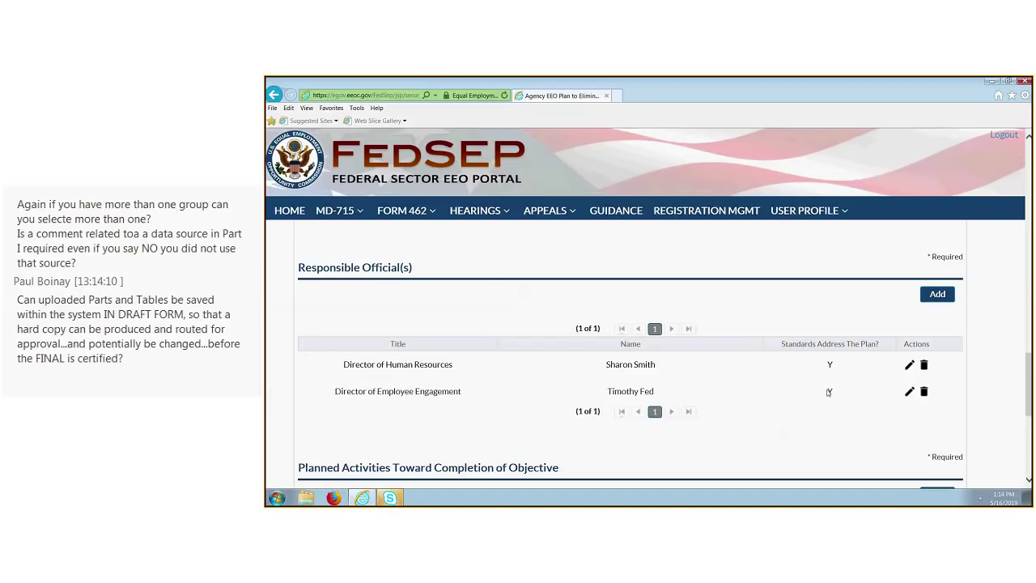
{"action": "scroll", "coordinate": [827, 389], "scroll_direction": "down", "scroll_amount": 1}
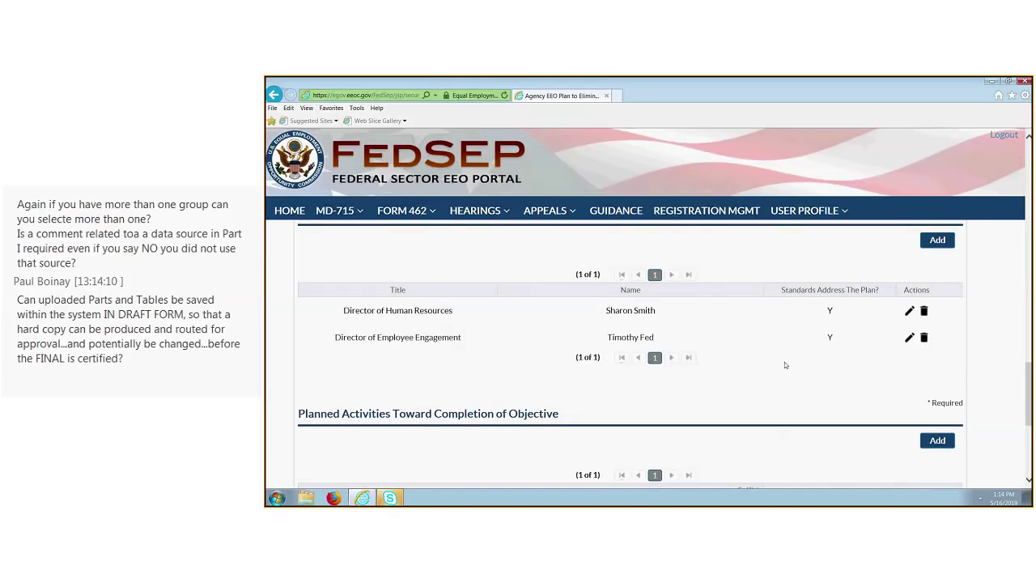
{"action": "scroll", "coordinate": [752, 394], "scroll_direction": "down", "scroll_amount": 5}
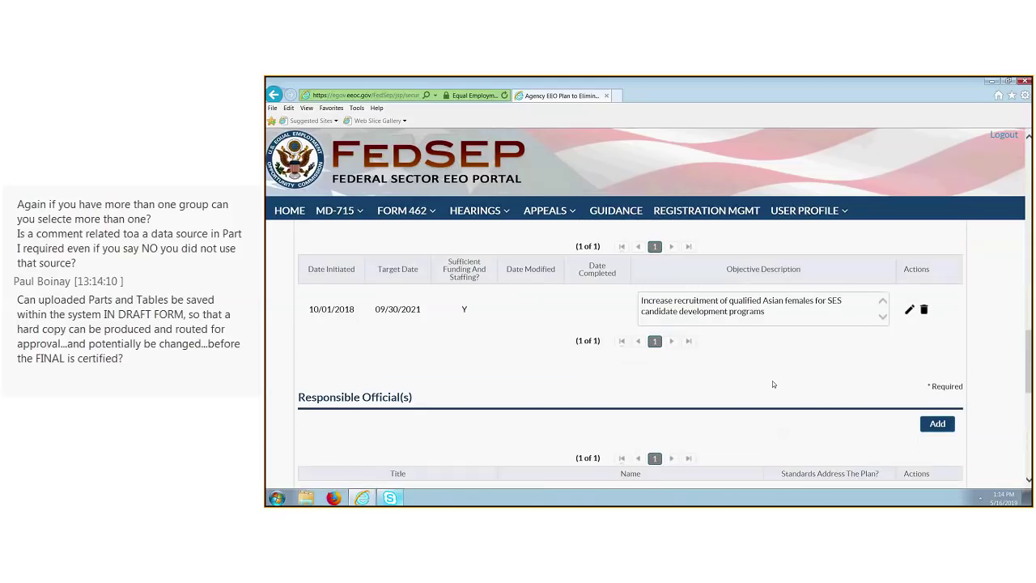
{"action": "scroll", "coordinate": [773, 384], "scroll_direction": "up", "scroll_amount": 1}
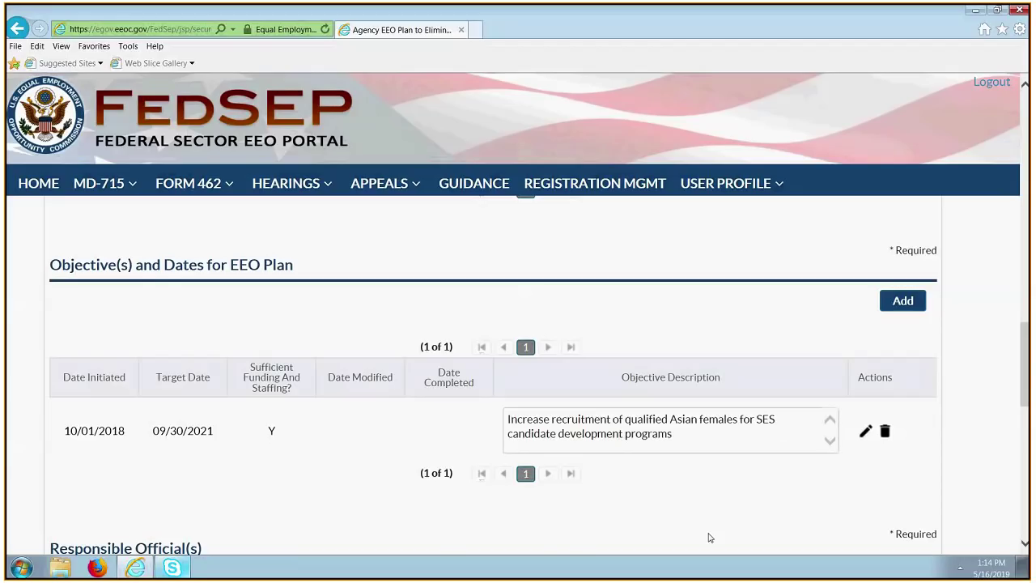
{"action": "scroll", "coordinate": [789, 471], "scroll_direction": "up", "scroll_amount": 1}
{"action": "scroll", "coordinate": [702, 517], "scroll_direction": "up", "scroll_amount": 2}
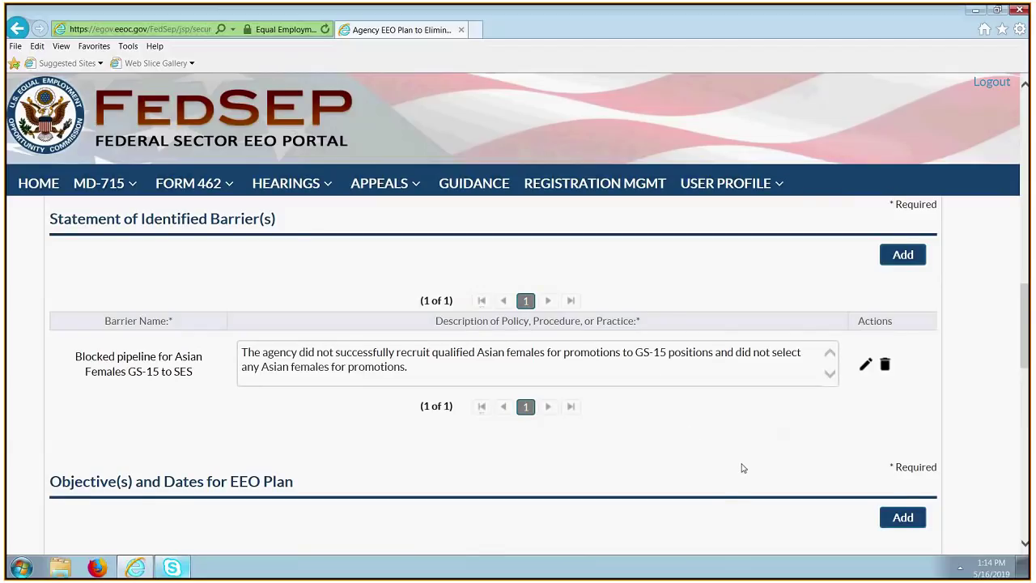
{"action": "scroll", "coordinate": [743, 468], "scroll_direction": "down", "scroll_amount": 3}
Start a new blank objective for the plan and look through its fields.
{"action": "left_click", "coordinate": [905, 304]}
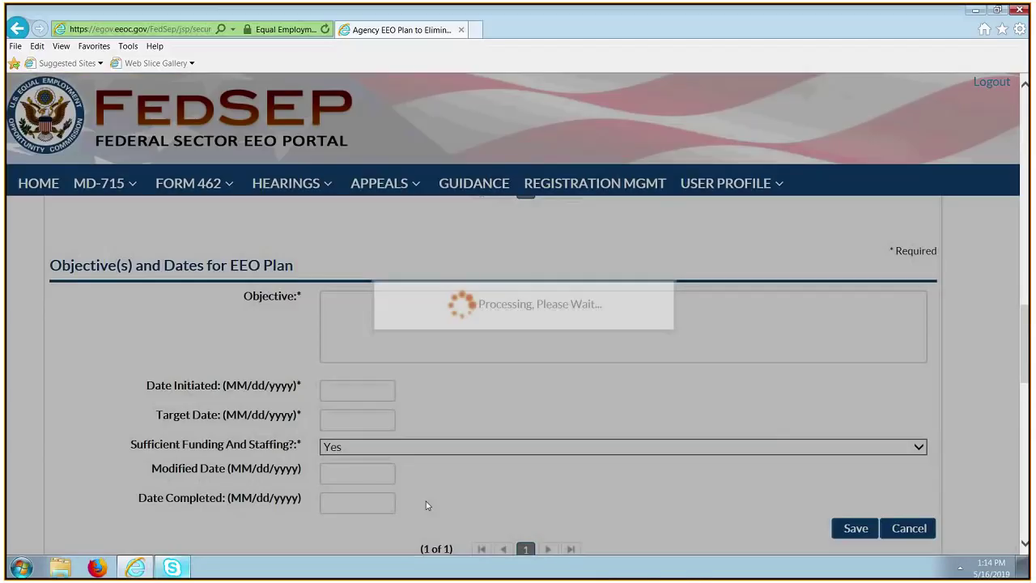
{"action": "scroll", "coordinate": [541, 321], "scroll_direction": "down", "scroll_amount": 1}
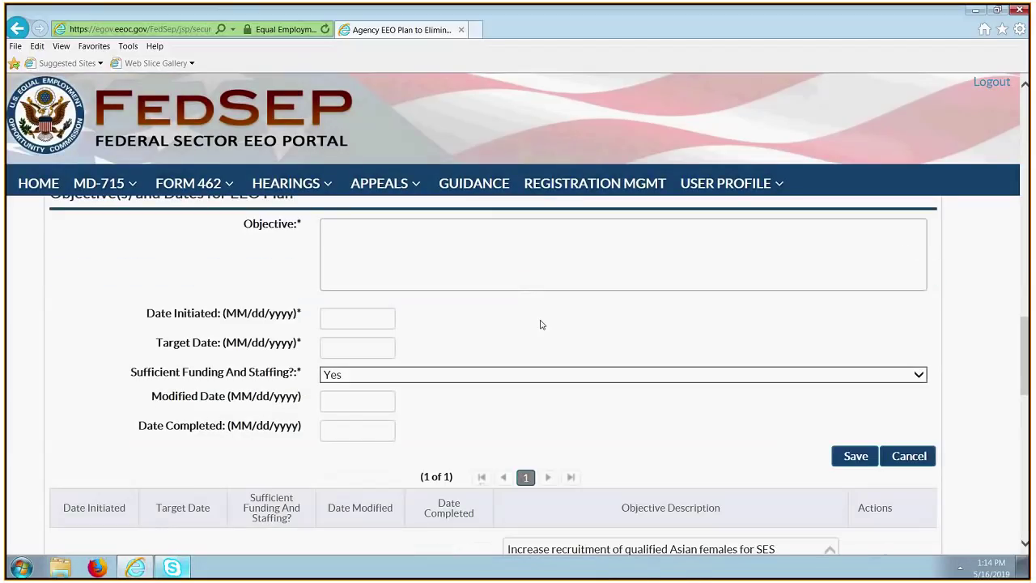
{"action": "scroll", "coordinate": [541, 325], "scroll_direction": "down", "scroll_amount": 1}
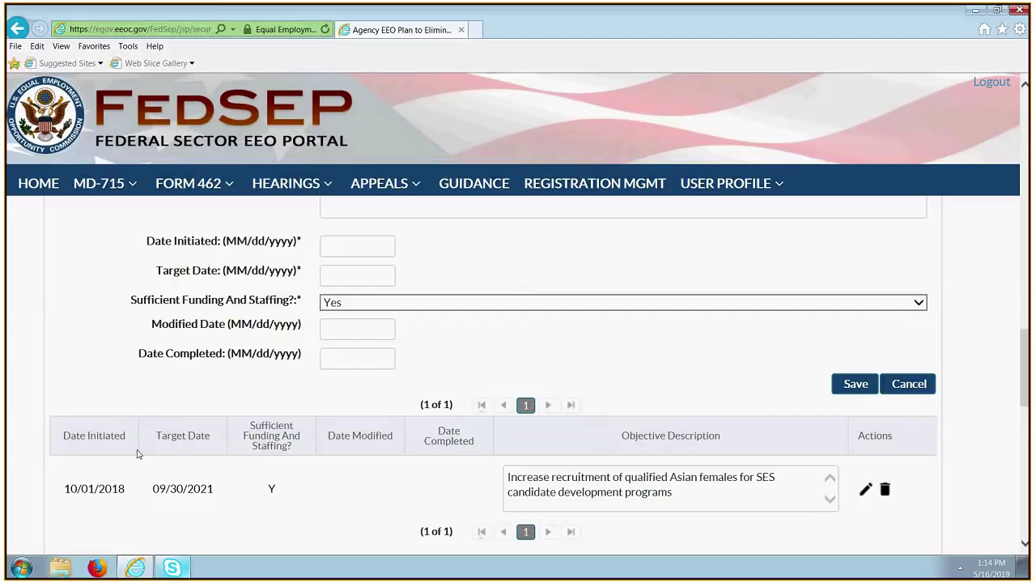
{"action": "scroll", "coordinate": [137, 454], "scroll_direction": "down", "scroll_amount": 1}
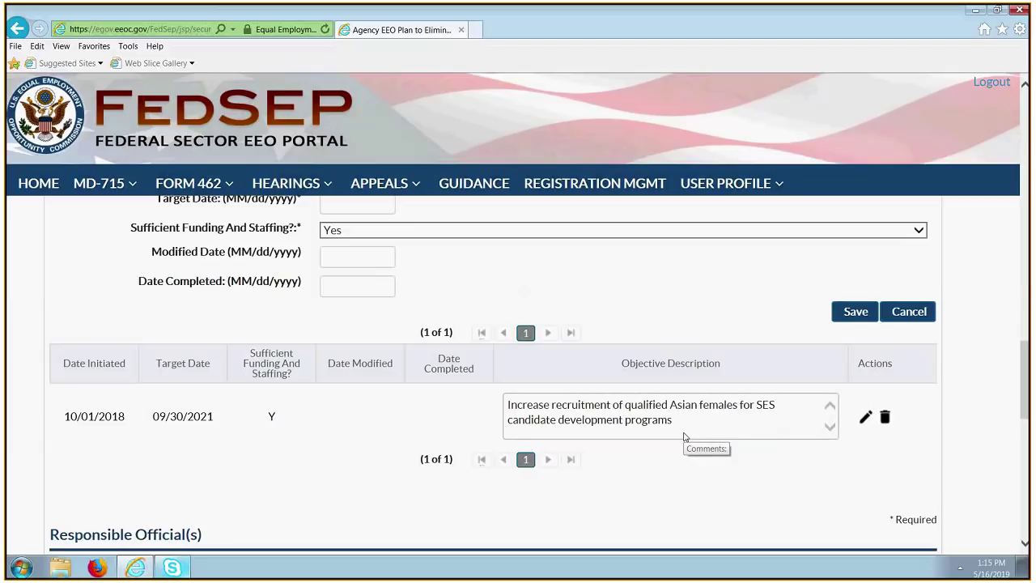
{"action": "scroll", "coordinate": [682, 437], "scroll_direction": "down", "scroll_amount": 2}
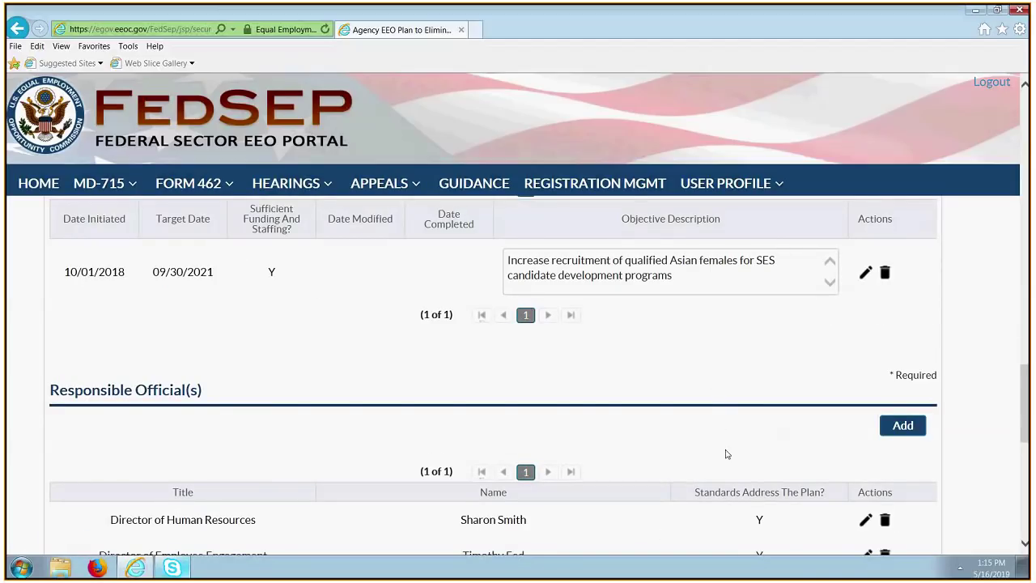
{"action": "scroll", "coordinate": [752, 419], "scroll_direction": "down", "scroll_amount": 1}
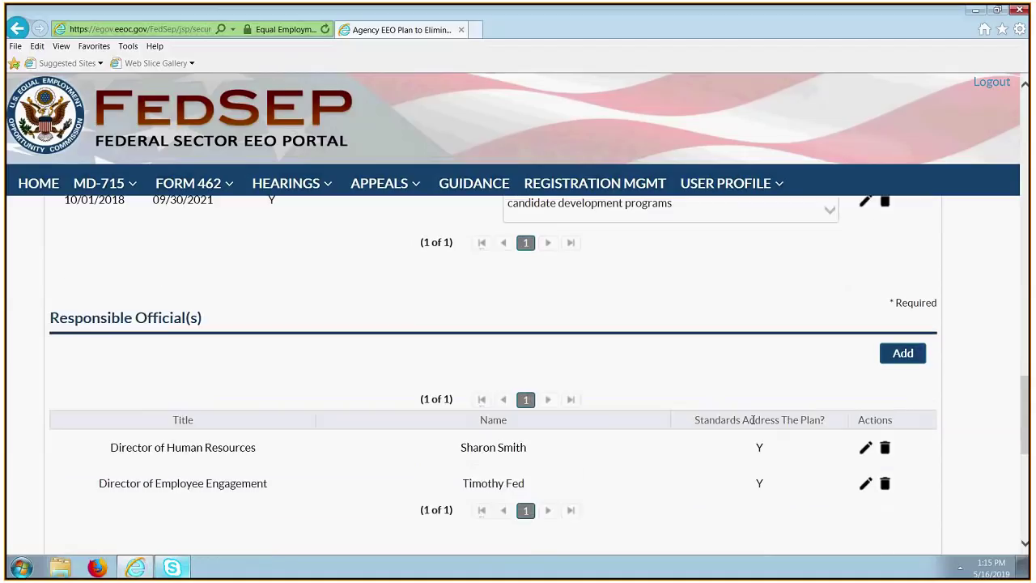
{"action": "scroll", "coordinate": [752, 420], "scroll_direction": "up", "scroll_amount": 4}
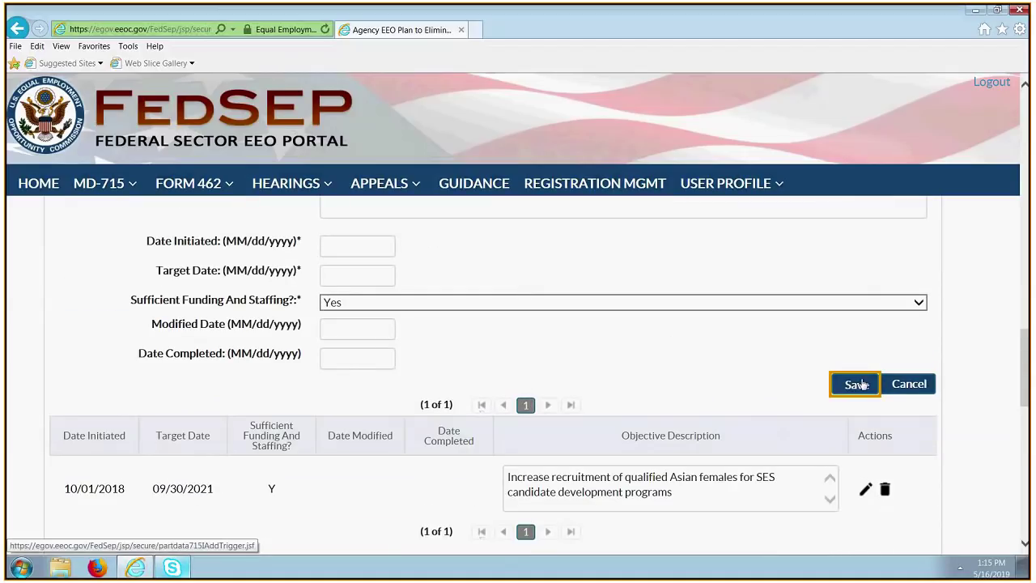
Try saving the empty objective, then cancel the form after the required-field errors.
{"action": "left_click", "coordinate": [859, 385]}
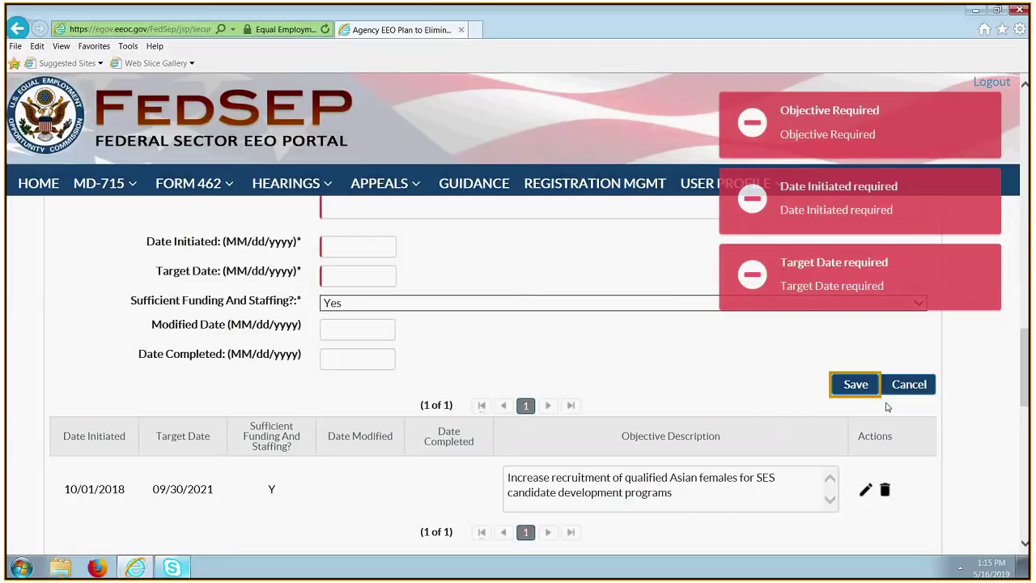
{"action": "scroll", "coordinate": [887, 407], "scroll_direction": "down", "scroll_amount": 1}
{"action": "scroll", "coordinate": [920, 404], "scroll_direction": "up", "scroll_amount": 1}
{"action": "left_click", "coordinate": [915, 386]}
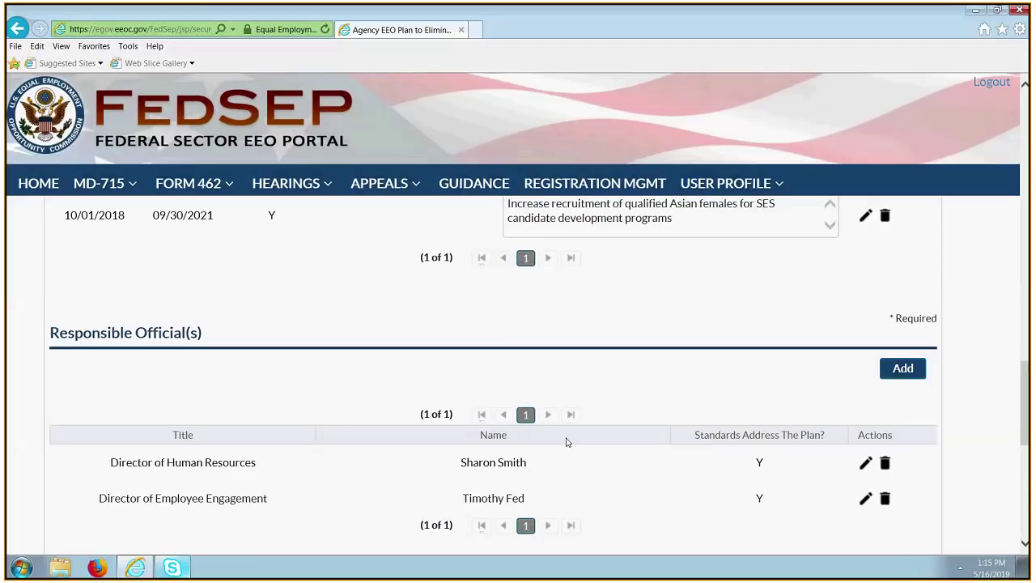
Scroll down to Planned Activities Toward Completion of Objective, below the 2018-12-01 trend analysis activity.
{"action": "scroll", "coordinate": [566, 442], "scroll_direction": "down", "scroll_amount": 2}
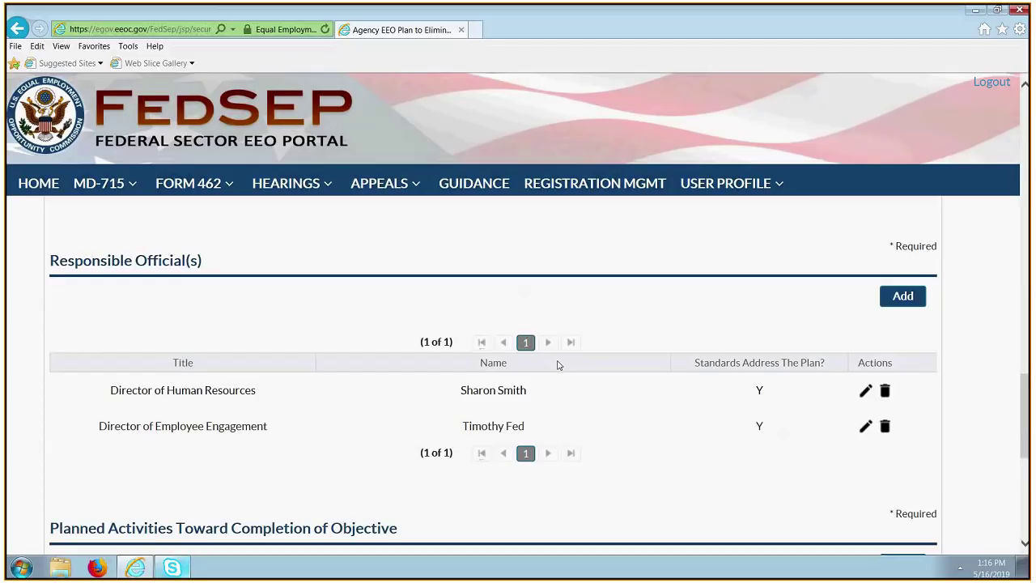
{"action": "scroll", "coordinate": [590, 390], "scroll_direction": "down", "scroll_amount": 3}
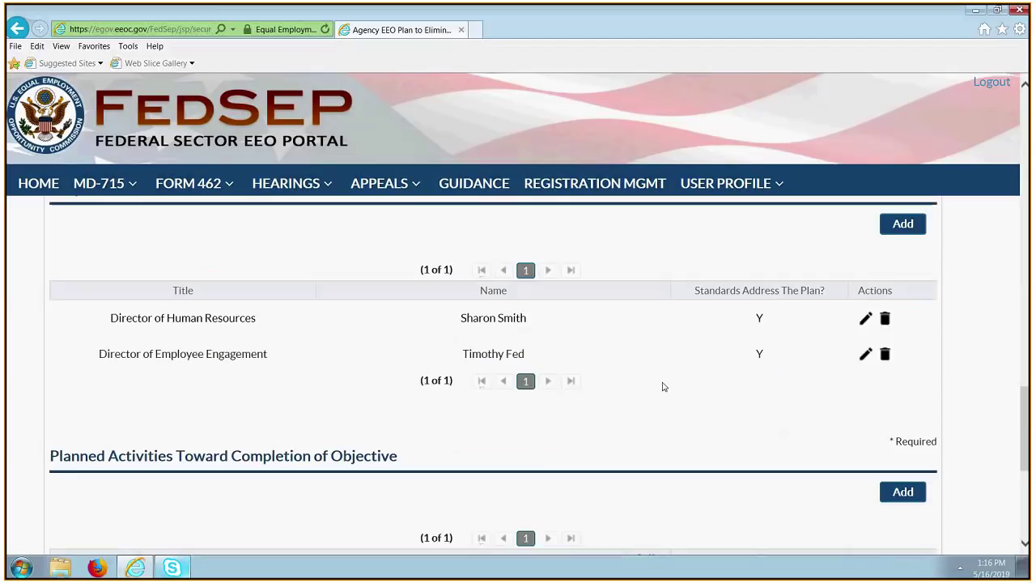
{"action": "scroll", "coordinate": [615, 389], "scroll_direction": "down", "scroll_amount": 1}
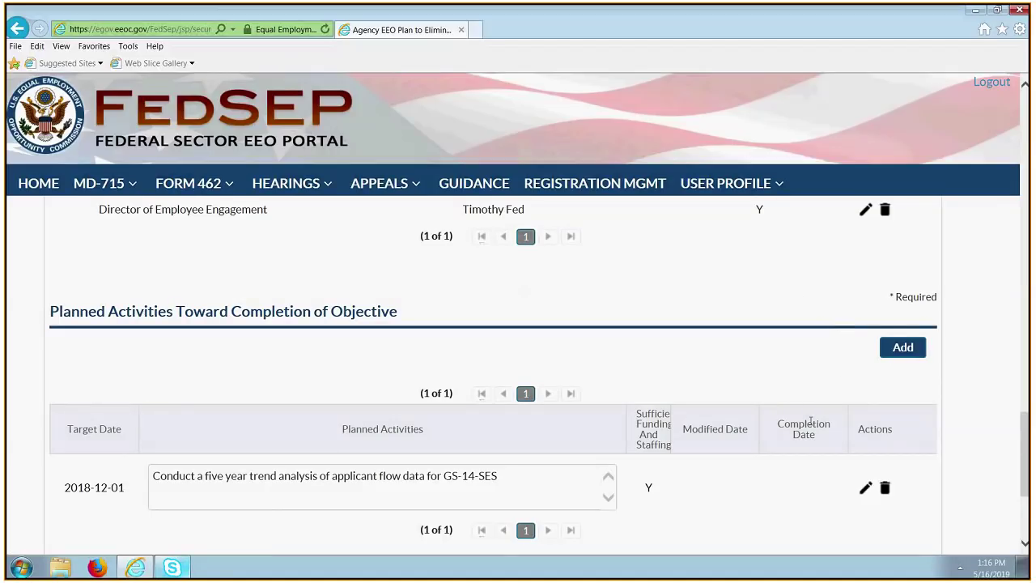
{"action": "scroll", "coordinate": [838, 395], "scroll_direction": "down", "scroll_amount": 1}
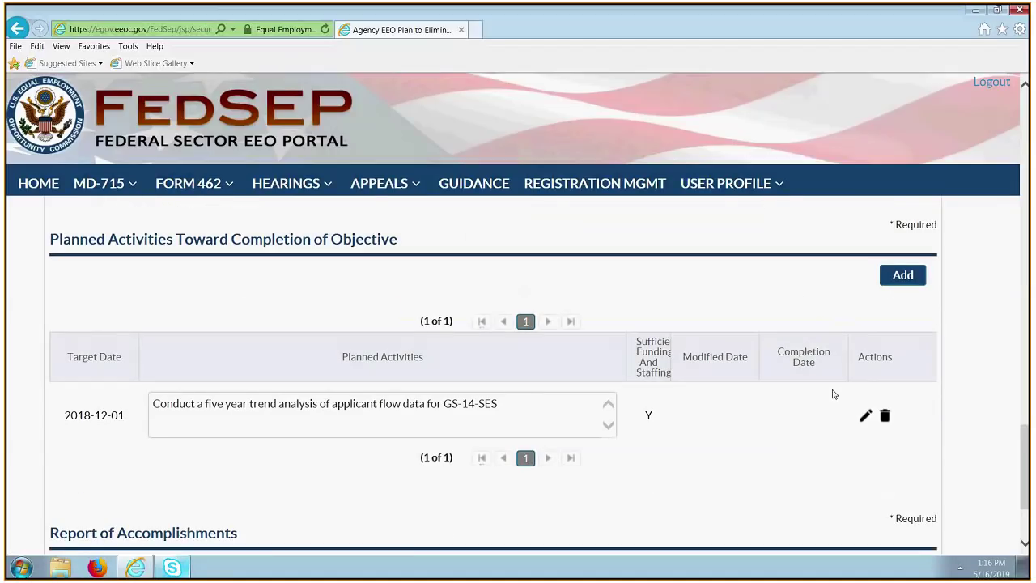
{"action": "triple_click", "coordinate": [967, 318]}
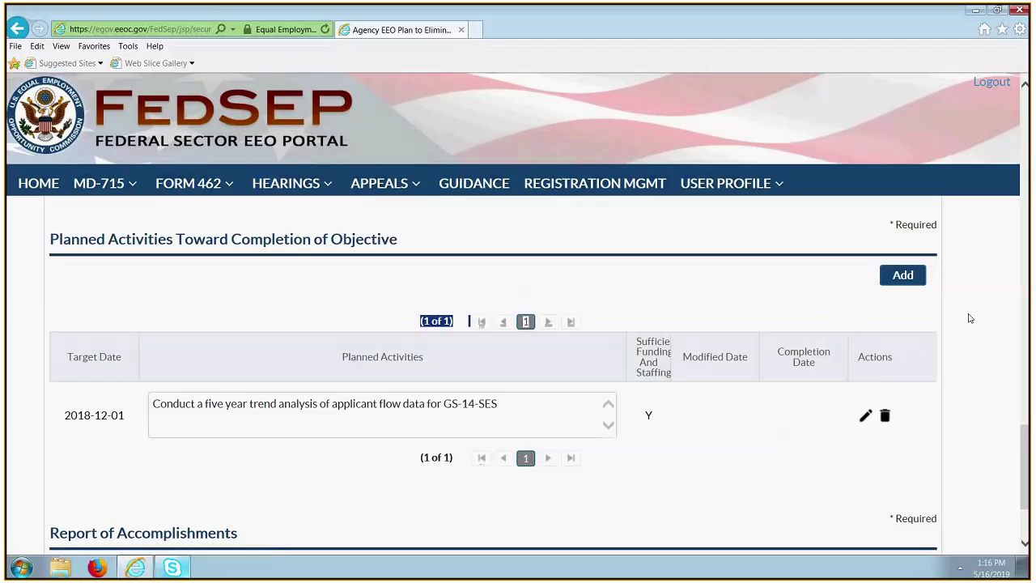
Open a blank planned-activity form and cancel it without saving.
{"action": "left_click", "coordinate": [903, 276]}
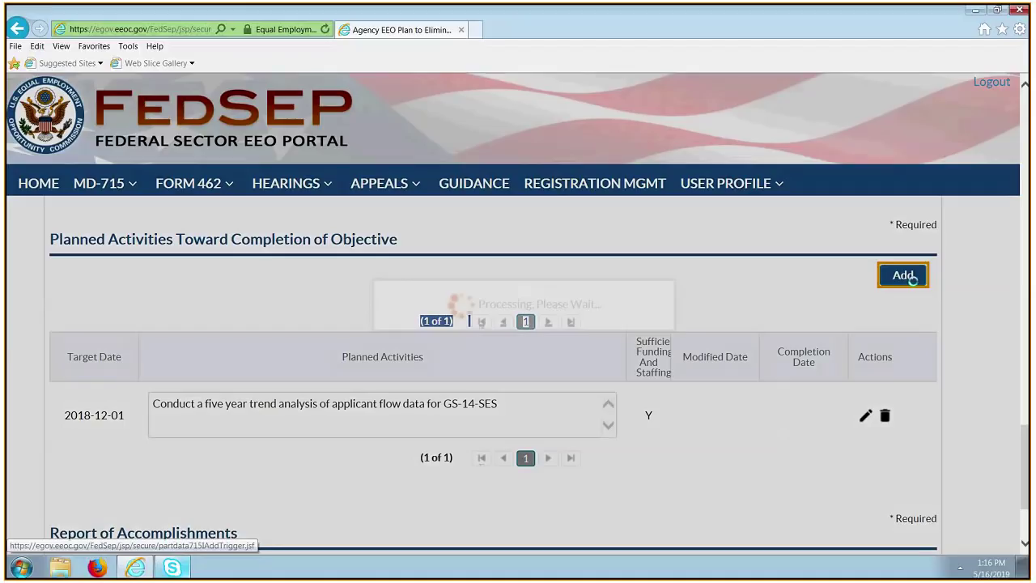
{"action": "scroll", "coordinate": [405, 312], "scroll_direction": "down", "scroll_amount": 3}
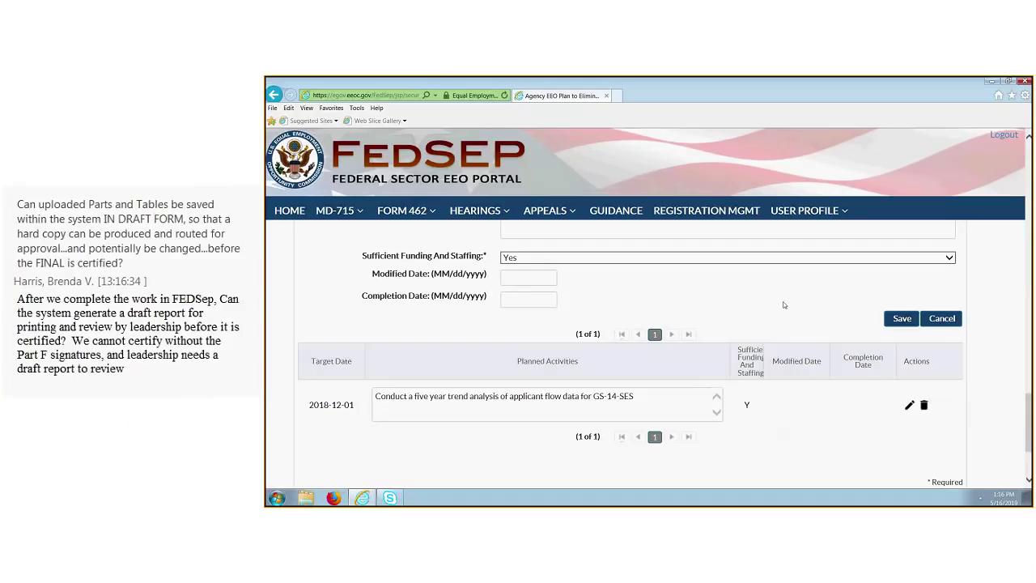
{"action": "left_click", "coordinate": [932, 323]}
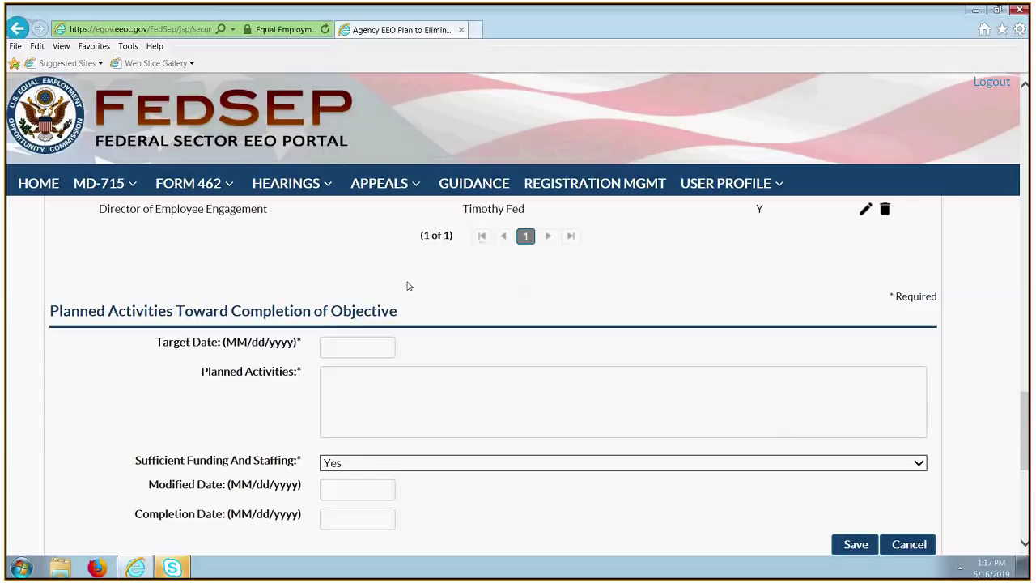
{"action": "left_click", "coordinate": [1024, 545]}
{"action": "scroll", "coordinate": [879, 300], "scroll_direction": "down", "scroll_amount": 2}
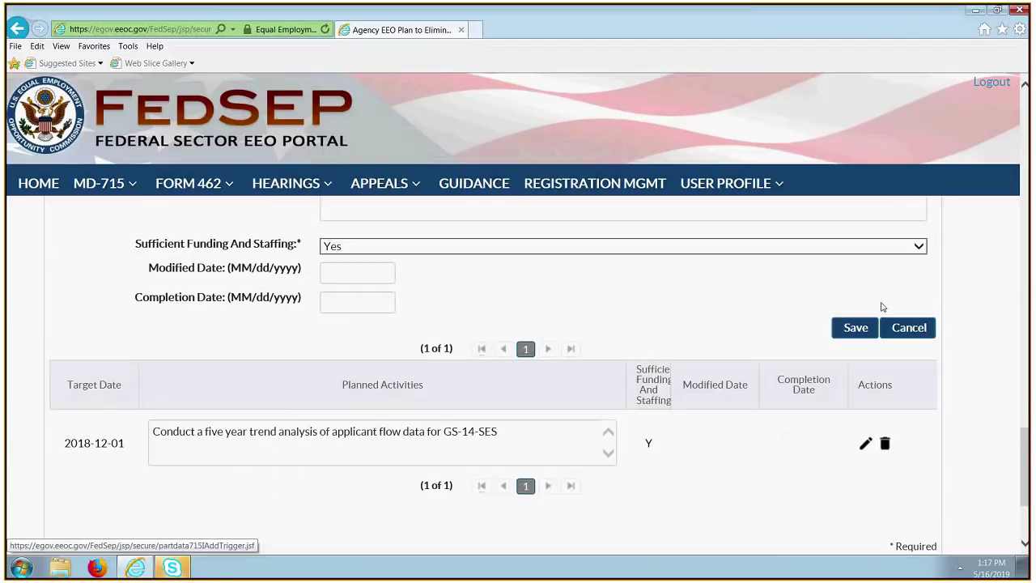
{"action": "left_click", "coordinate": [922, 330]}
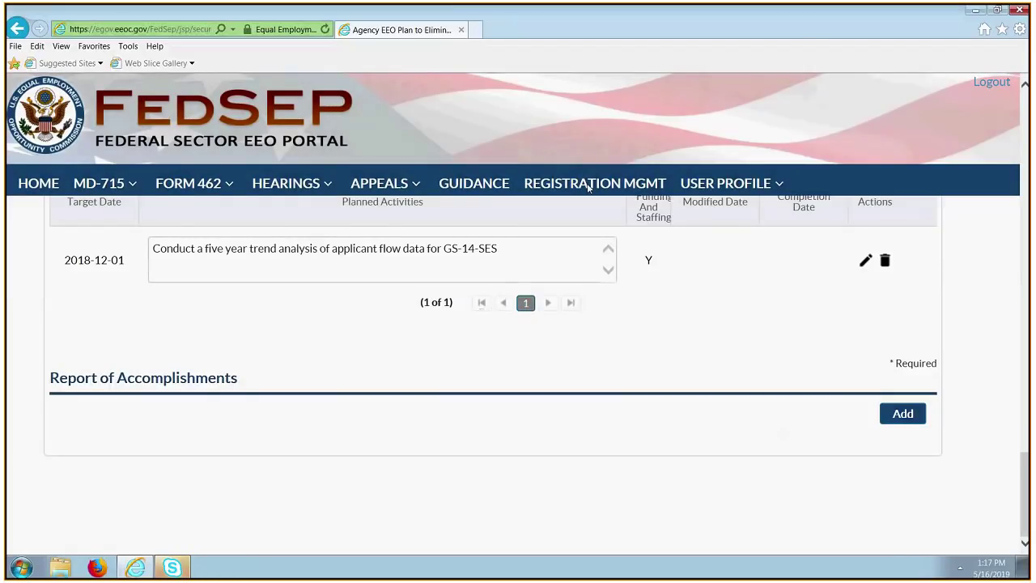
Discard a blank accomplishments entry, save the Workforce Data trigger, and return to Part I.
{"action": "left_click", "coordinate": [904, 415]}
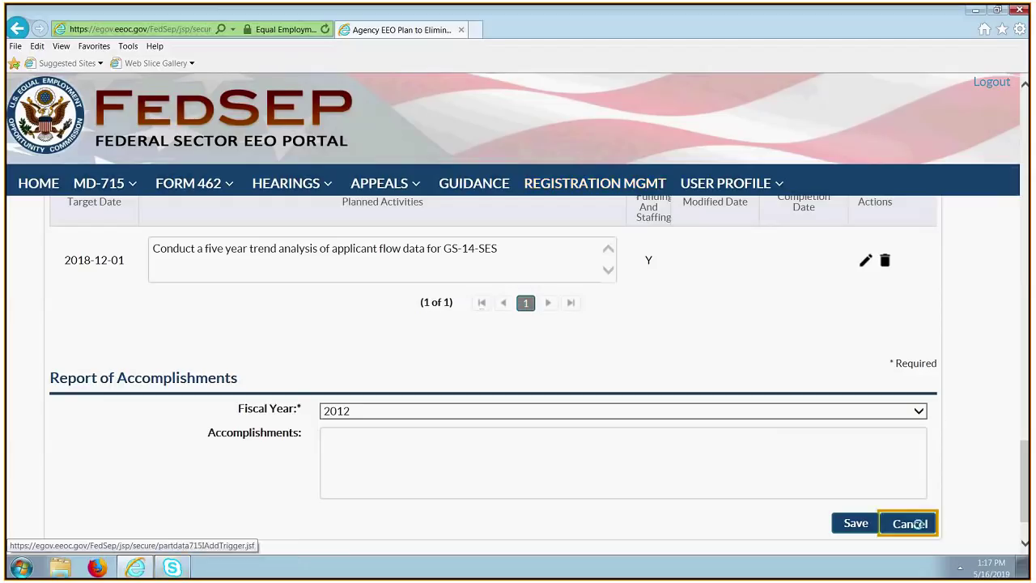
{"action": "left_click", "coordinate": [909, 522]}
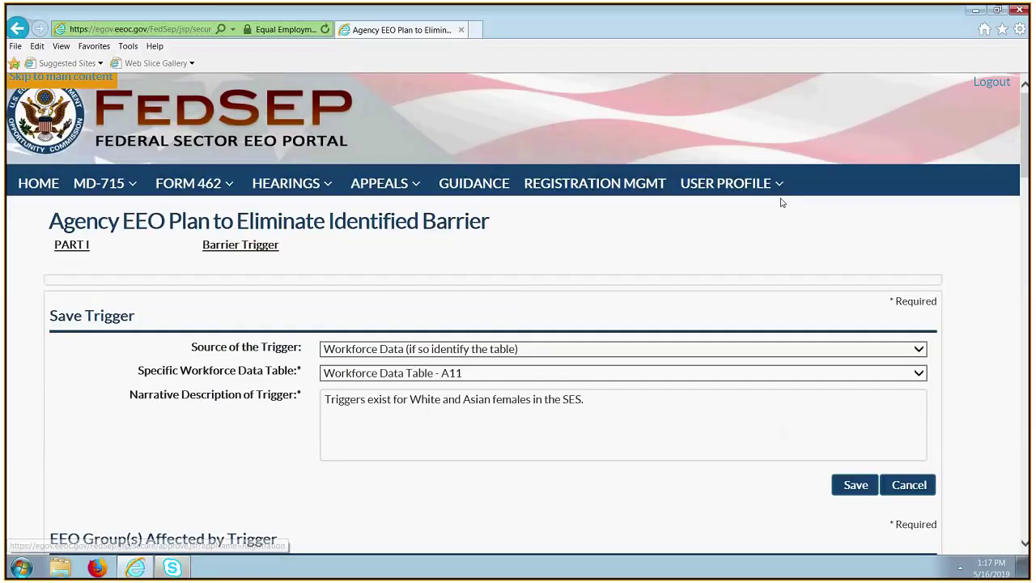
{"action": "left_click", "coordinate": [856, 487]}
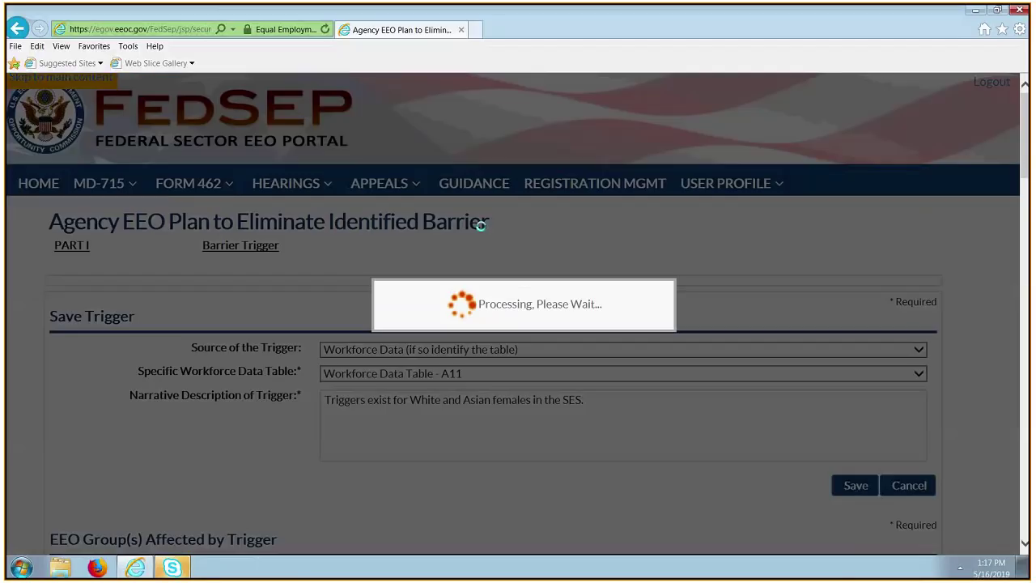
{"action": "left_click", "coordinate": [79, 251]}
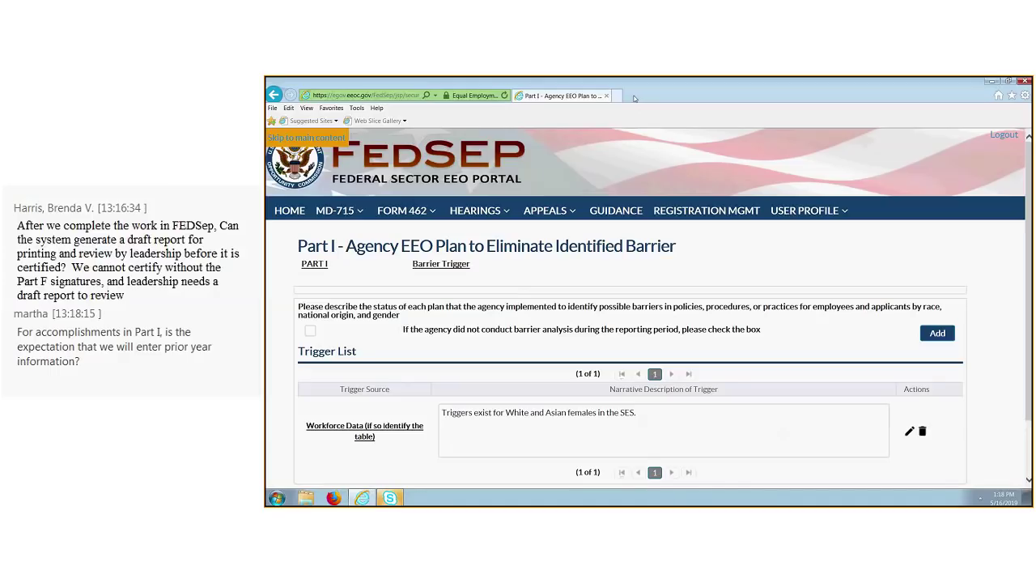
Go to MD-715 > Part Data > Review My Plan to see each part's status.
{"action": "left_click", "coordinate": [356, 212]}
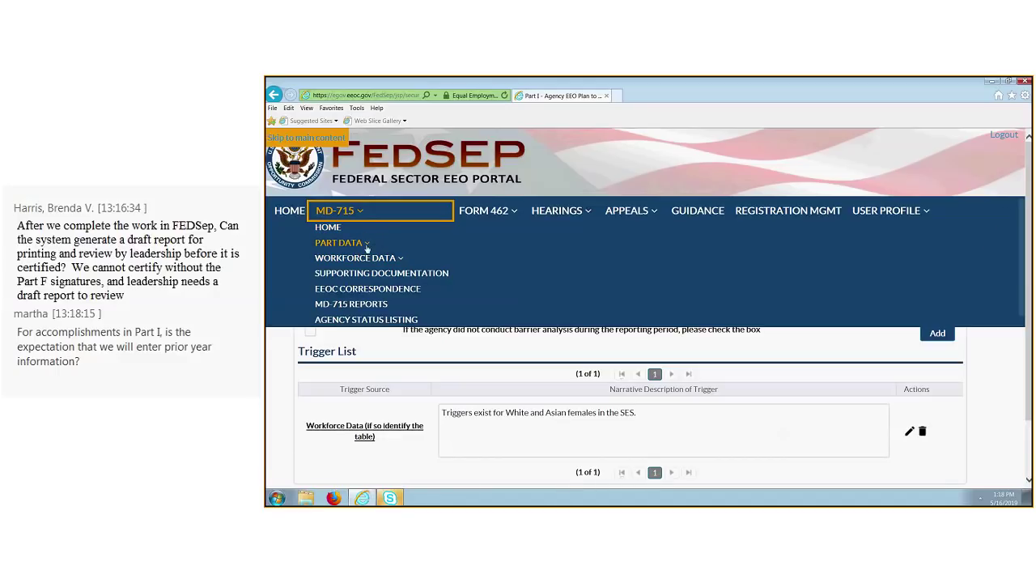
{"action": "left_click", "coordinate": [366, 244]}
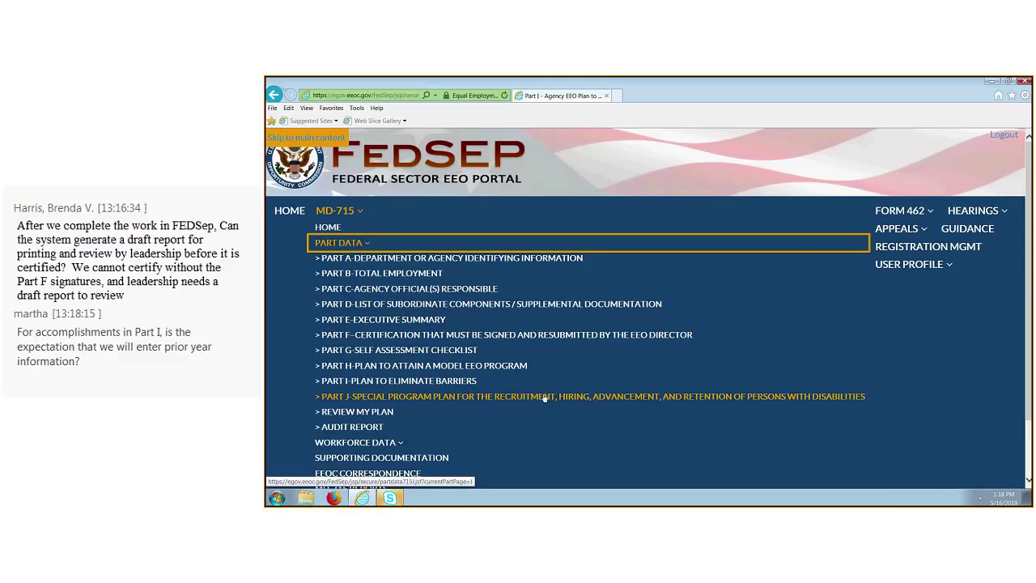
{"action": "left_click", "coordinate": [364, 411]}
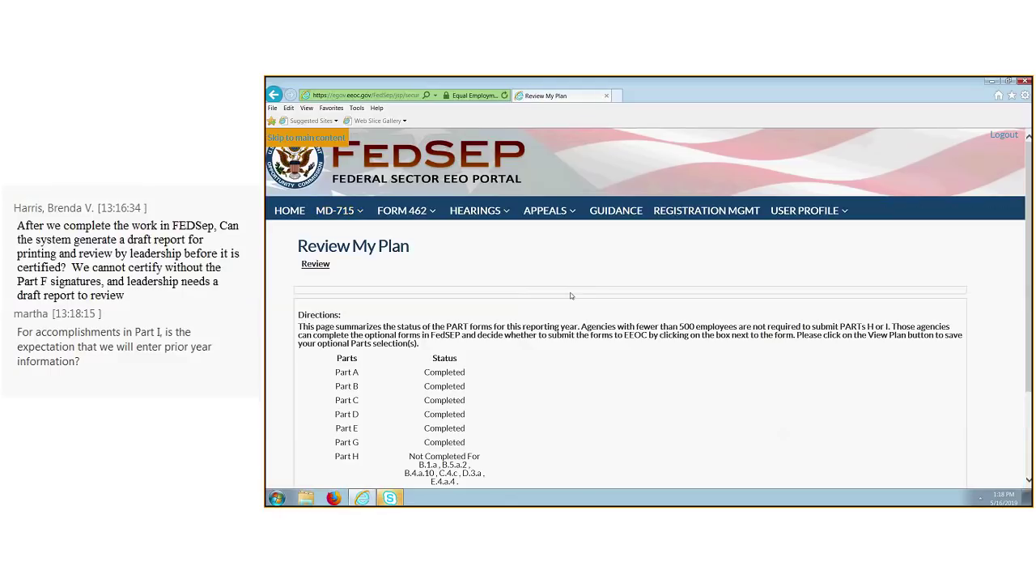
Download the Part Report and open MD715-2018-Parts-Report.pdf in Adobe Acrobat.
{"action": "scroll", "coordinate": [570, 295], "scroll_direction": "down", "scroll_amount": 3}
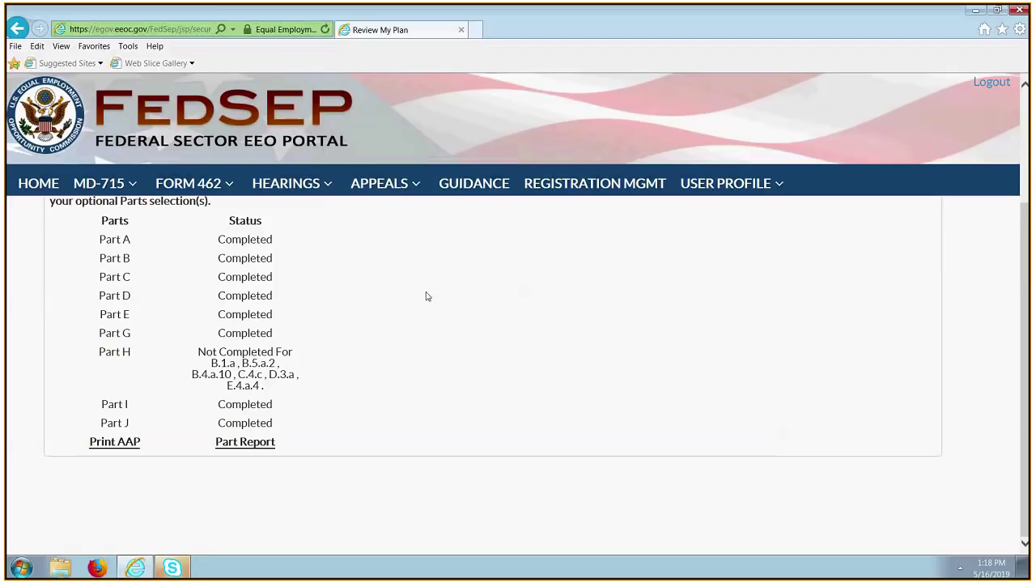
{"action": "left_click", "coordinate": [256, 447]}
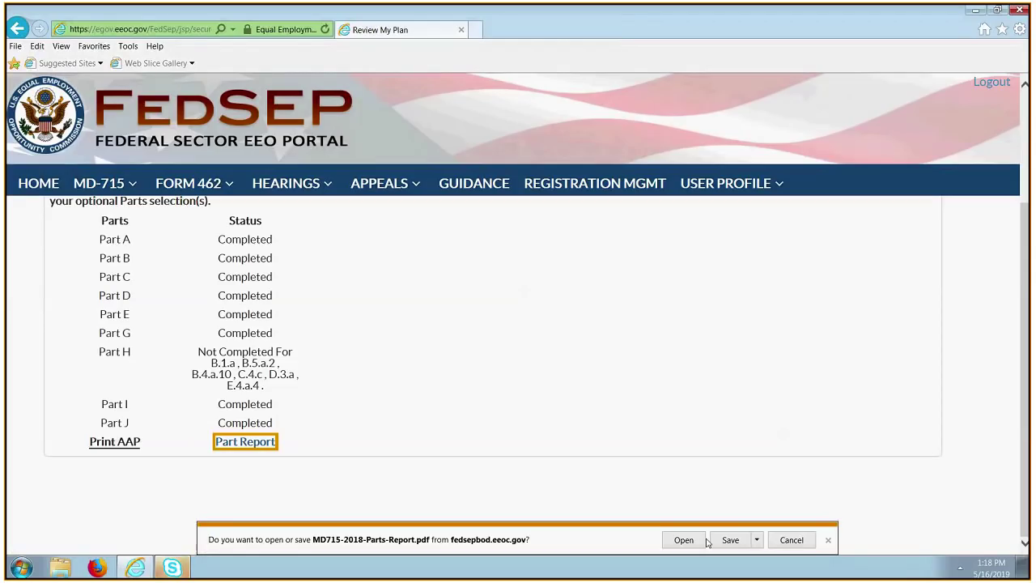
{"action": "left_click", "coordinate": [684, 540]}
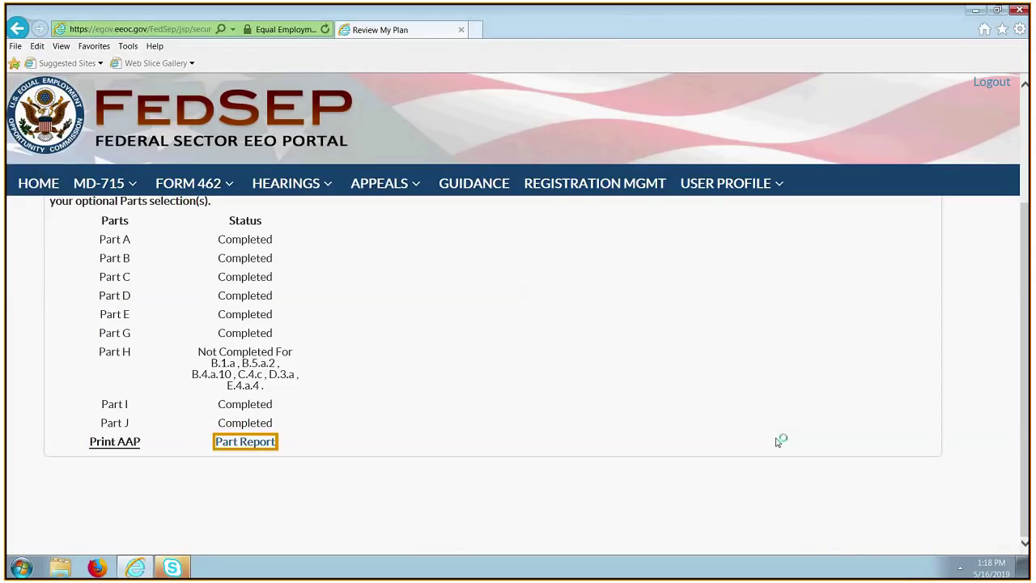